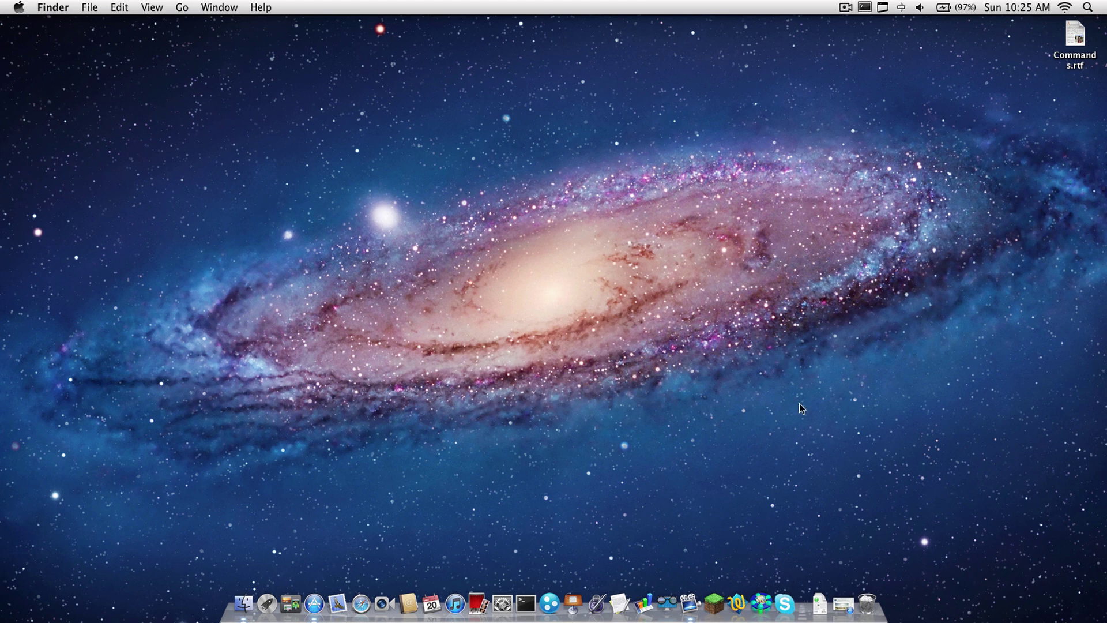
# Reopen GeekTool's App Store page and browse its sand-dune clock screenshots and ratings
pyautogui.click(843, 603)
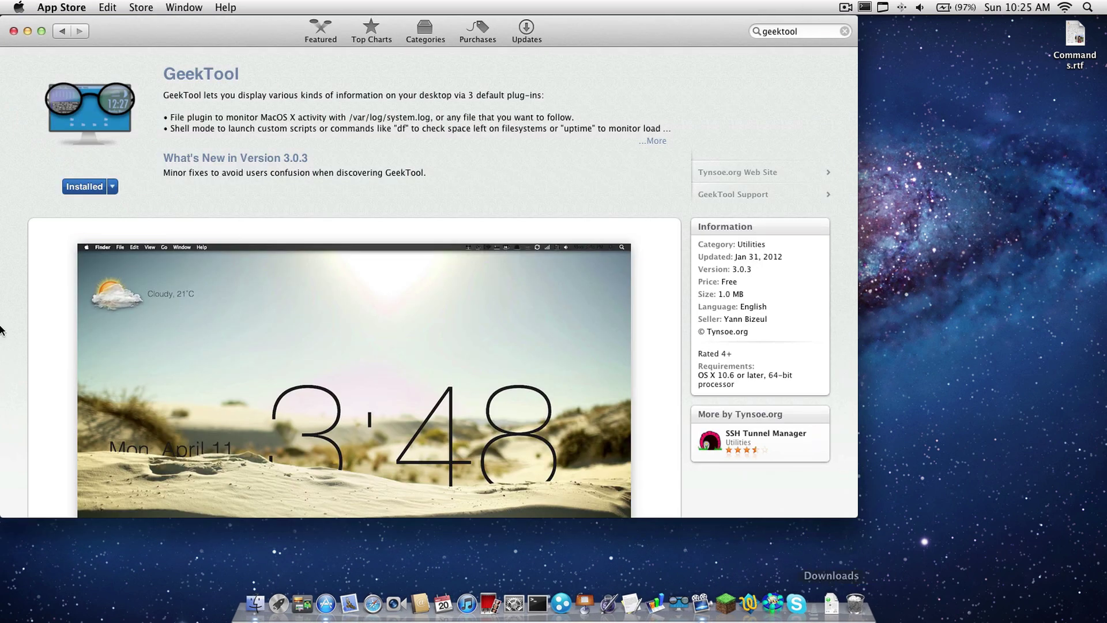
pyautogui.scroll(-3, 268, 155)
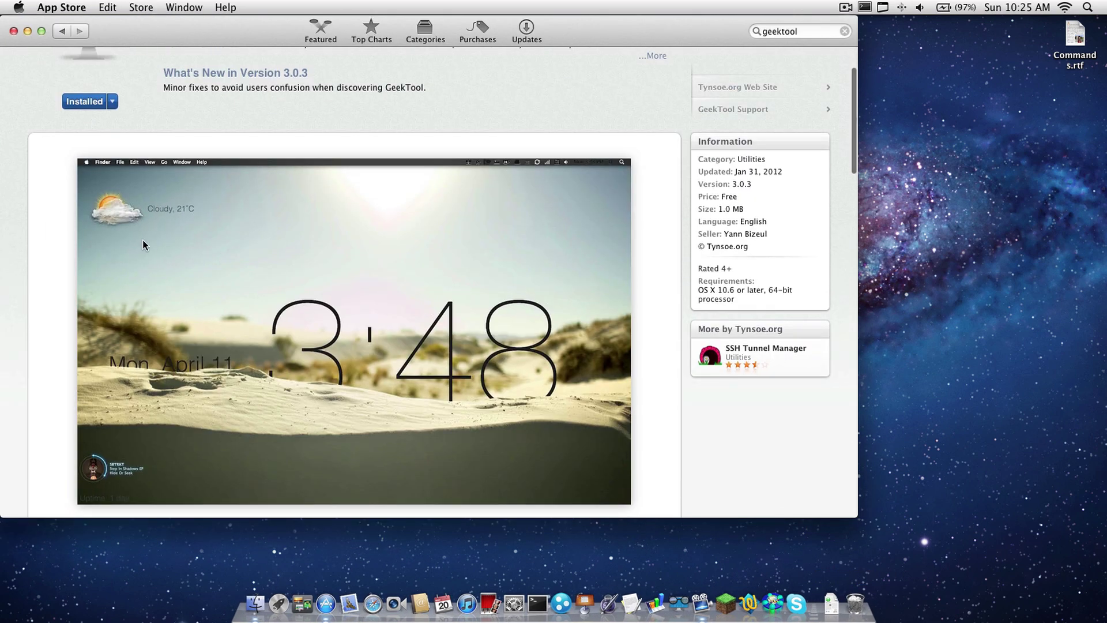
pyautogui.scroll(-2, 210, 295)
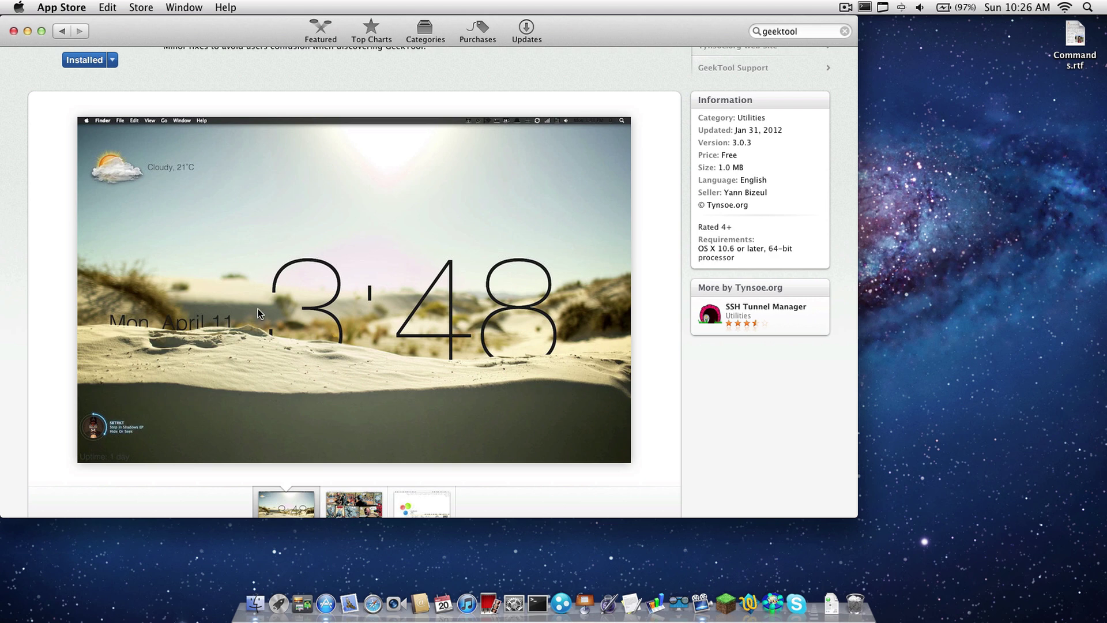
pyautogui.scroll(5, 272, 242)
pyautogui.scroll(-5, 194, 119)
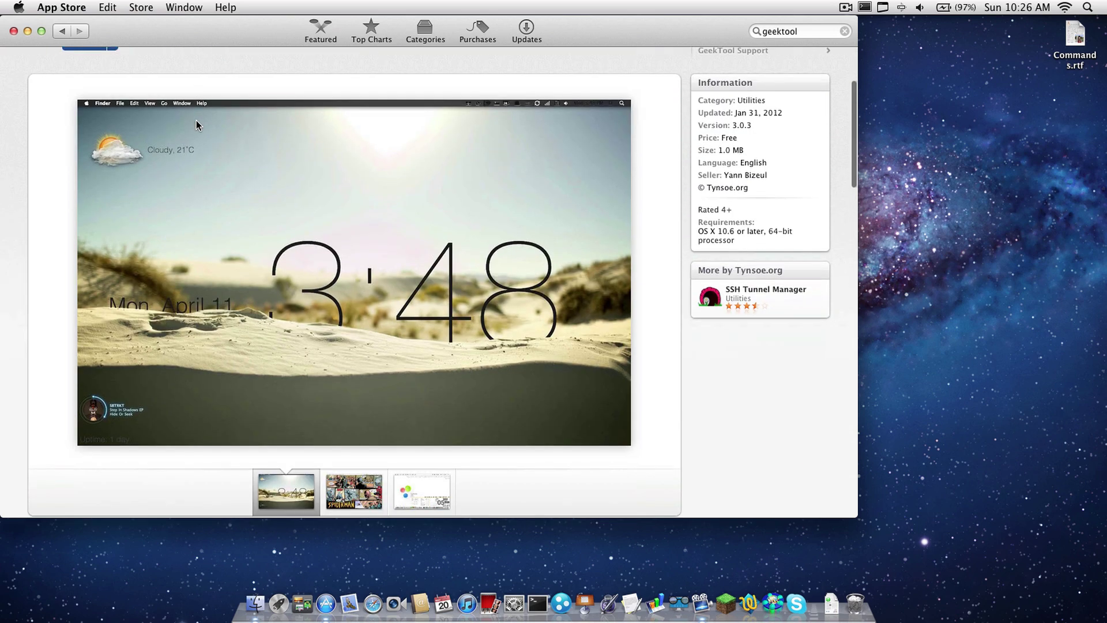
pyautogui.scroll(5, 196, 120)
pyautogui.scroll(-8, 196, 120)
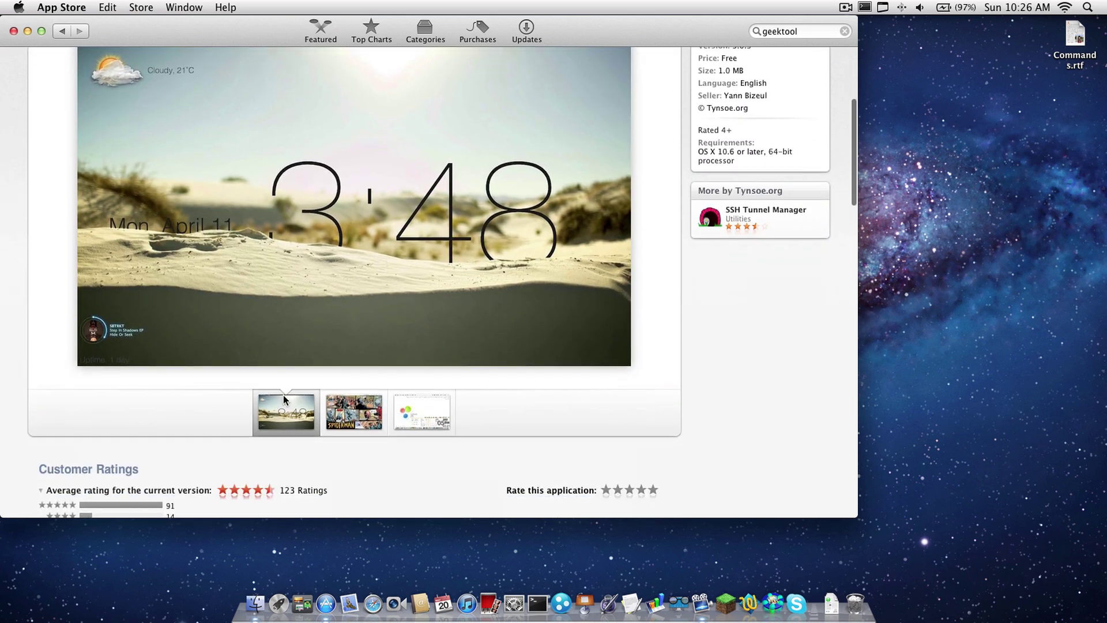
# Launch GeekTool, close the App Store window, and move the Properties panel aside
pyautogui.click(678, 604)
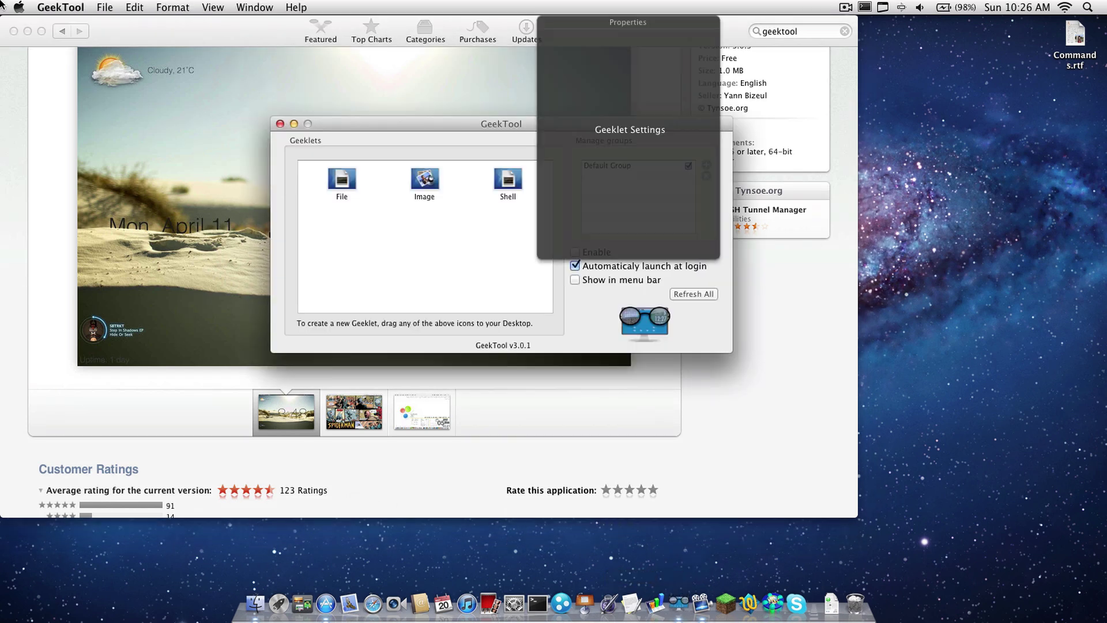
pyautogui.click(14, 31)
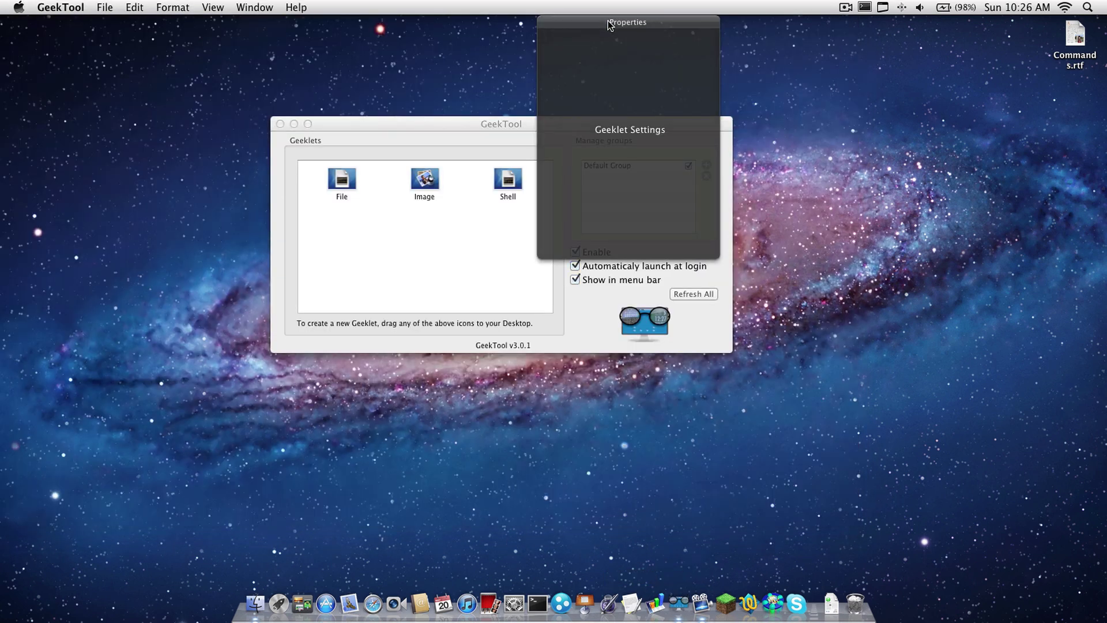
pyautogui.moveTo(608, 24); pyautogui.dragTo(817, 118)
pyautogui.click(678, 128)
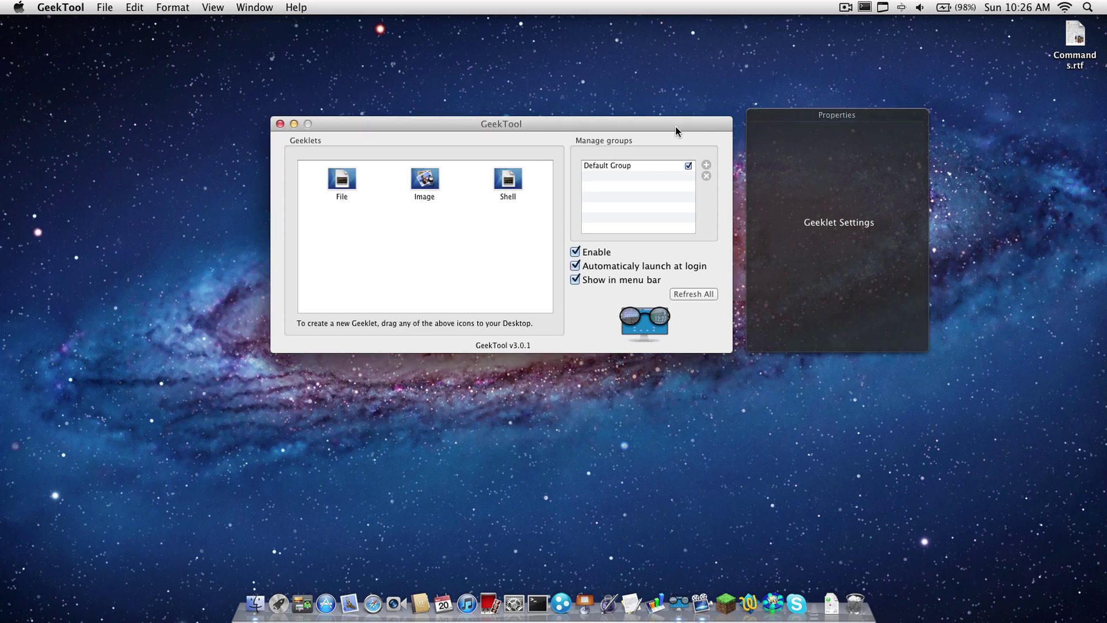
# Turn GeekTool's Enable option off and back on, then minimize its window
pyautogui.click(596, 254)
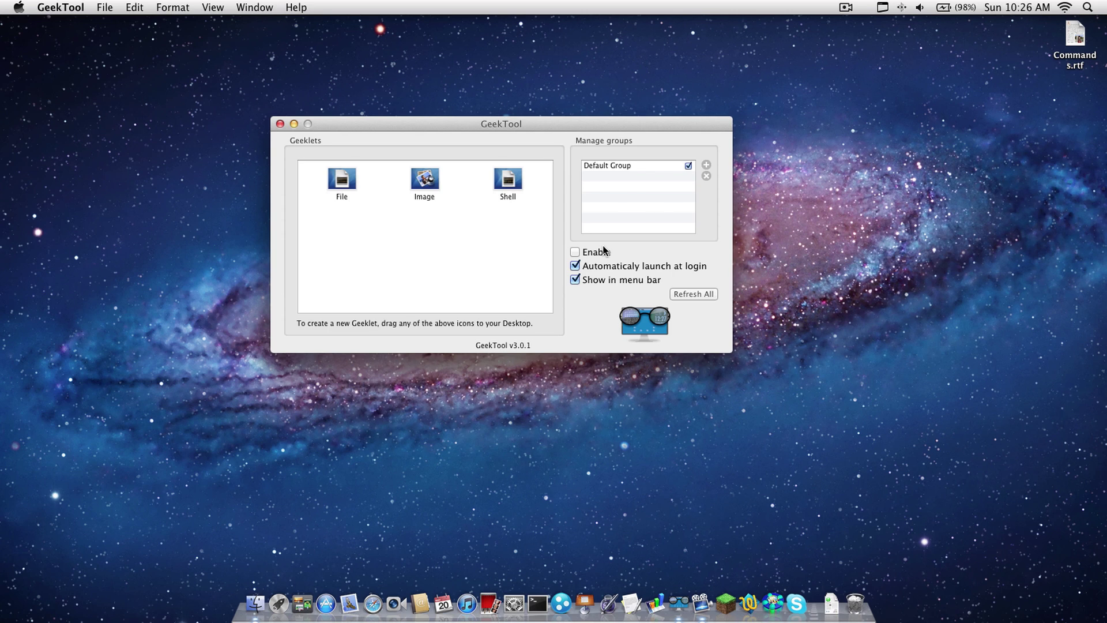
pyautogui.click(600, 252)
pyautogui.moveTo(561, 129); pyautogui.dragTo(560, 125)
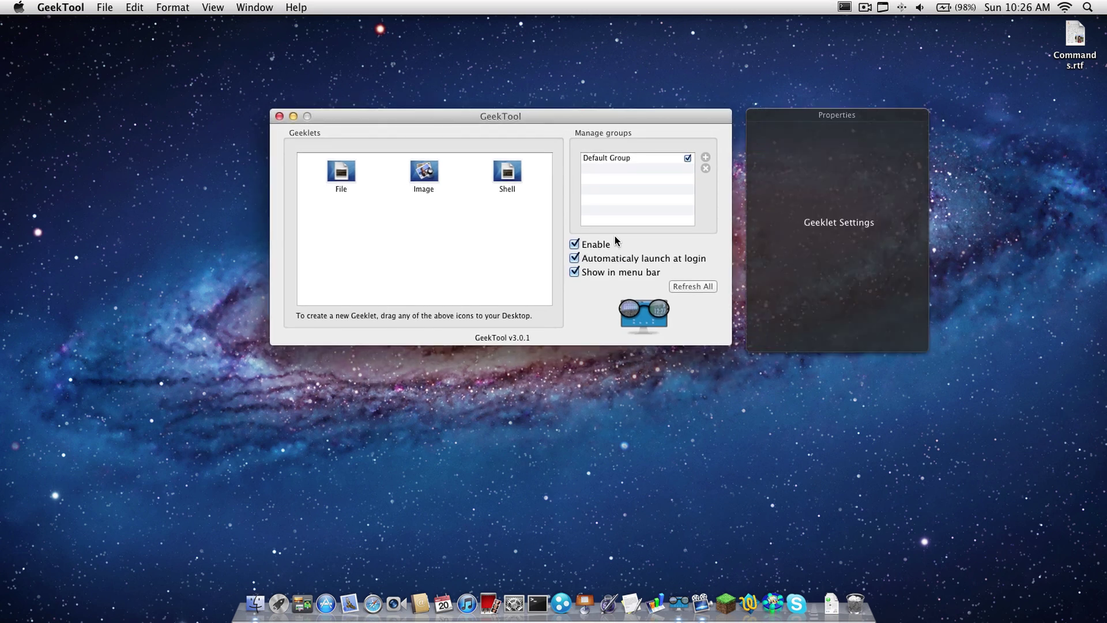
pyautogui.click(293, 116)
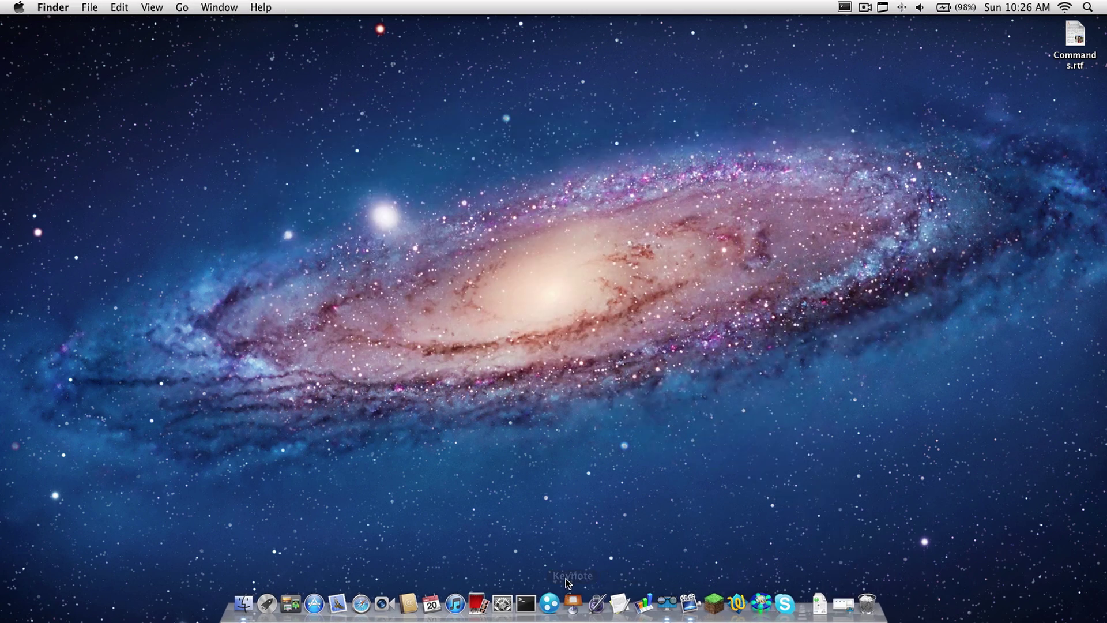
# Make the Backgrounds desert sand-dune picture the wallpaper, scaled to Fill Screen after trying Fit and Stretch
pyautogui.click(503, 607)
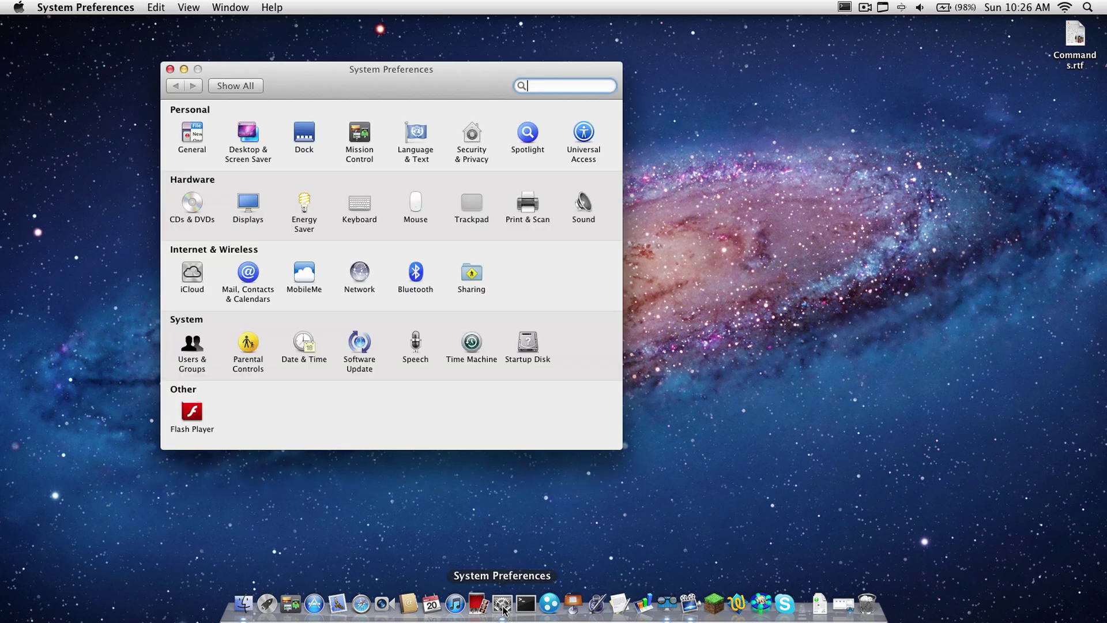
pyautogui.click(250, 136)
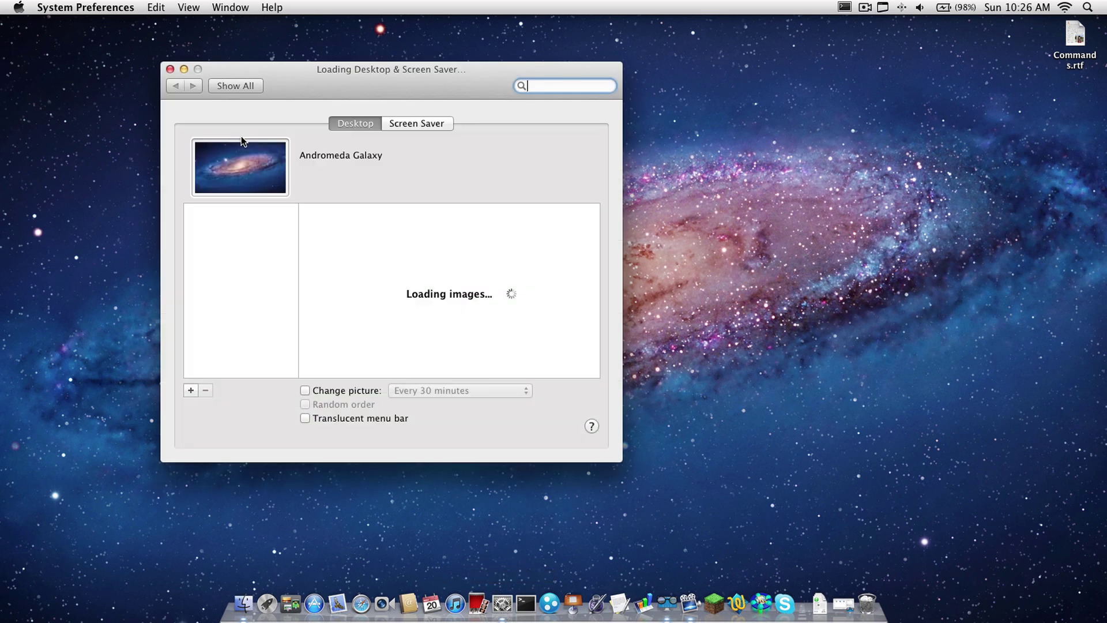
pyautogui.click(233, 280)
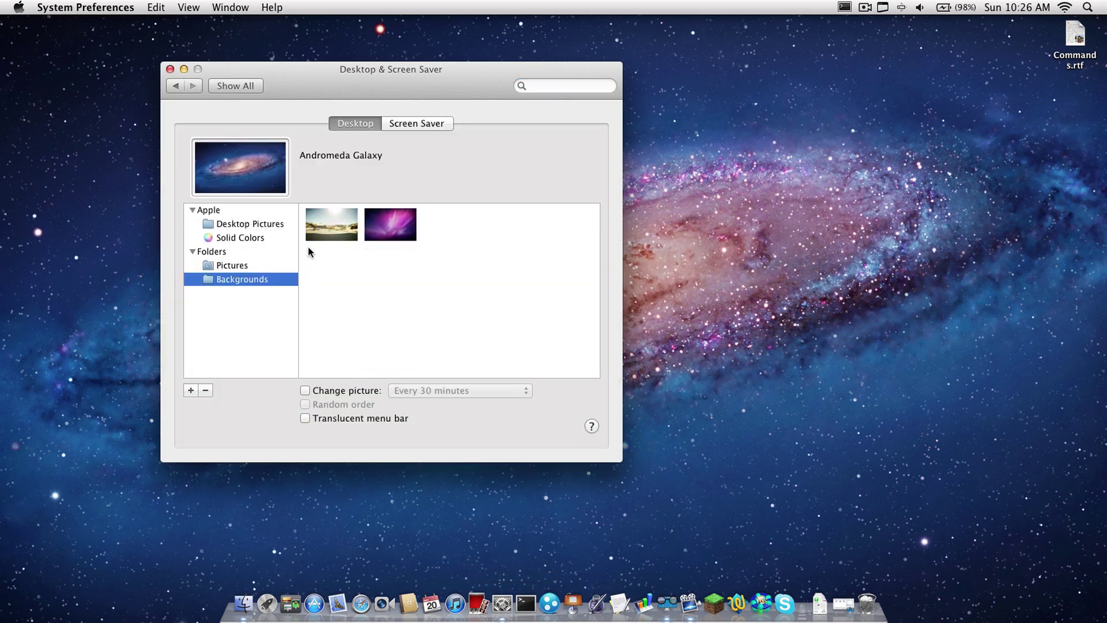
pyautogui.click(329, 227)
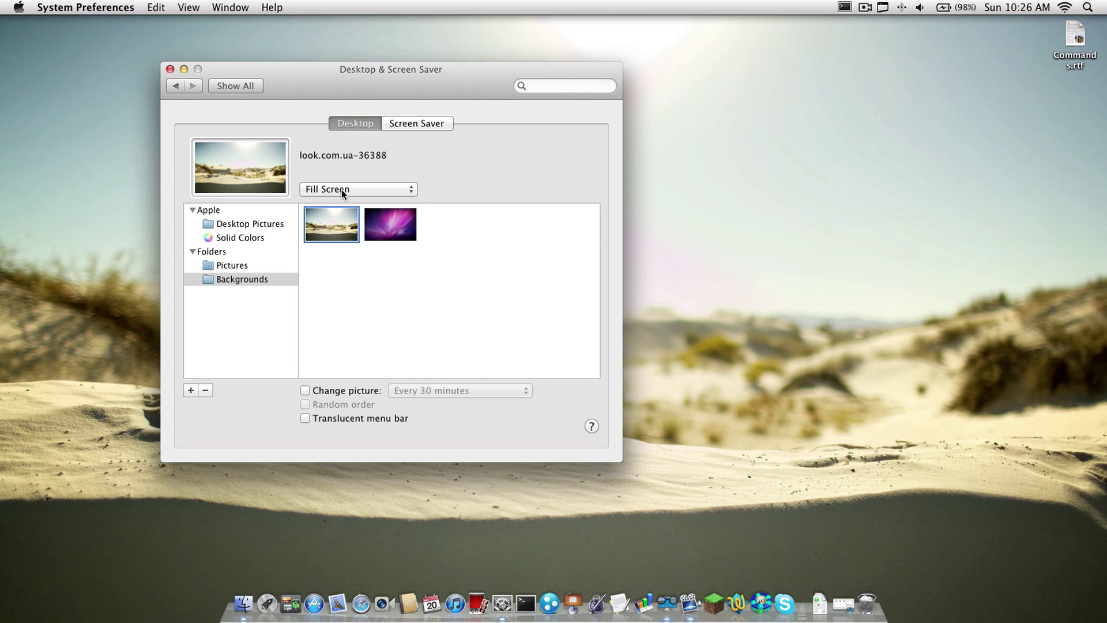
pyautogui.click(334, 188)
pyautogui.click(339, 200)
pyautogui.click(340, 189)
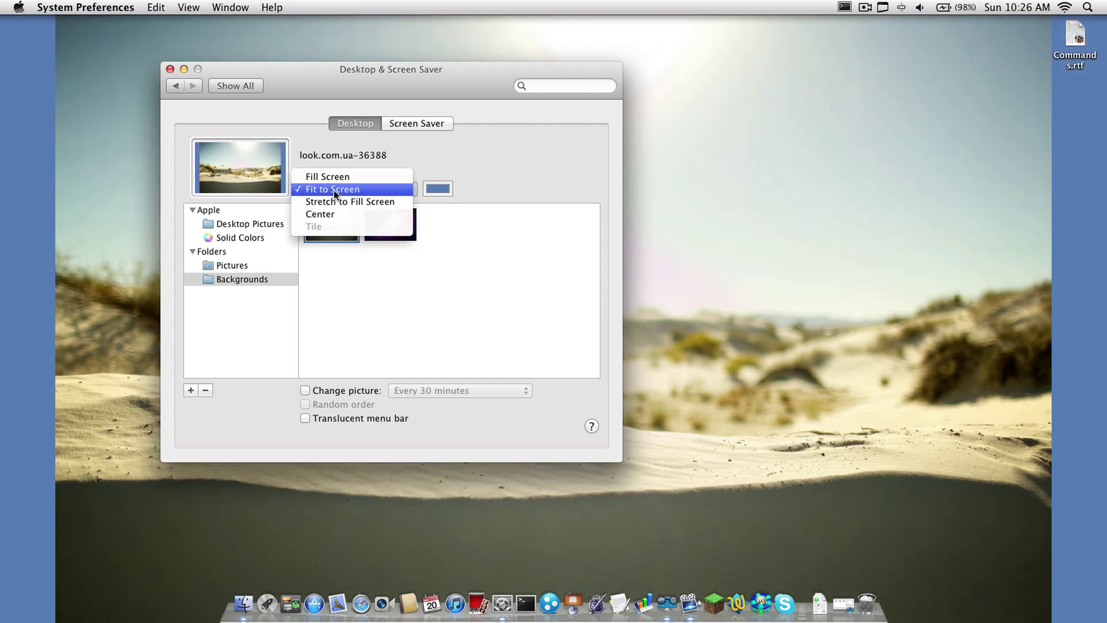
pyautogui.click(342, 201)
pyautogui.click(333, 189)
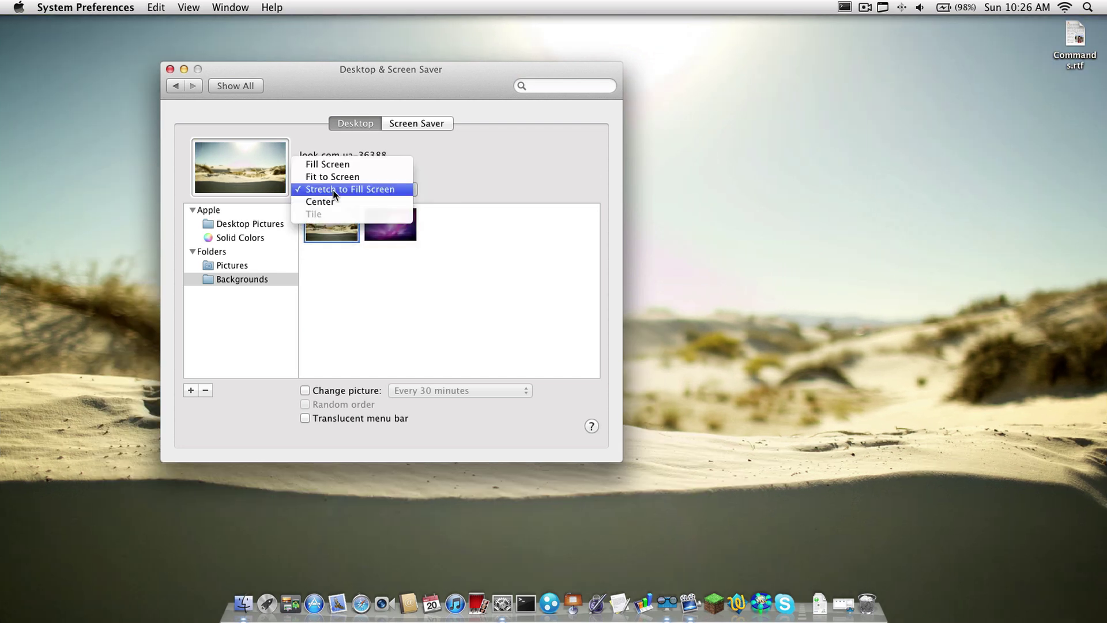
pyautogui.click(321, 166)
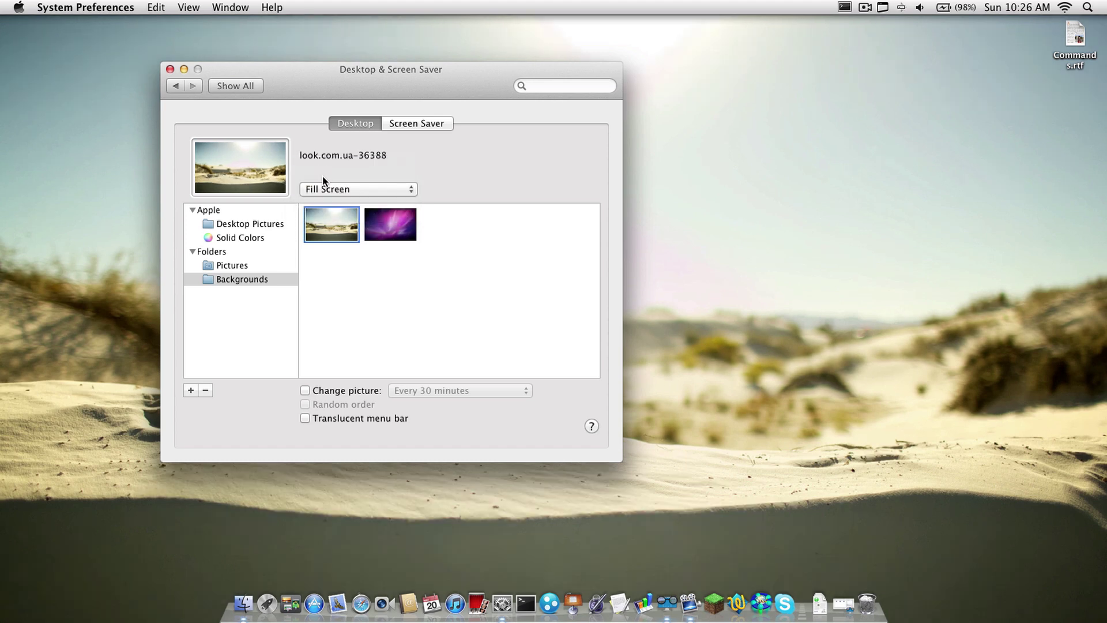
pyautogui.click(170, 70)
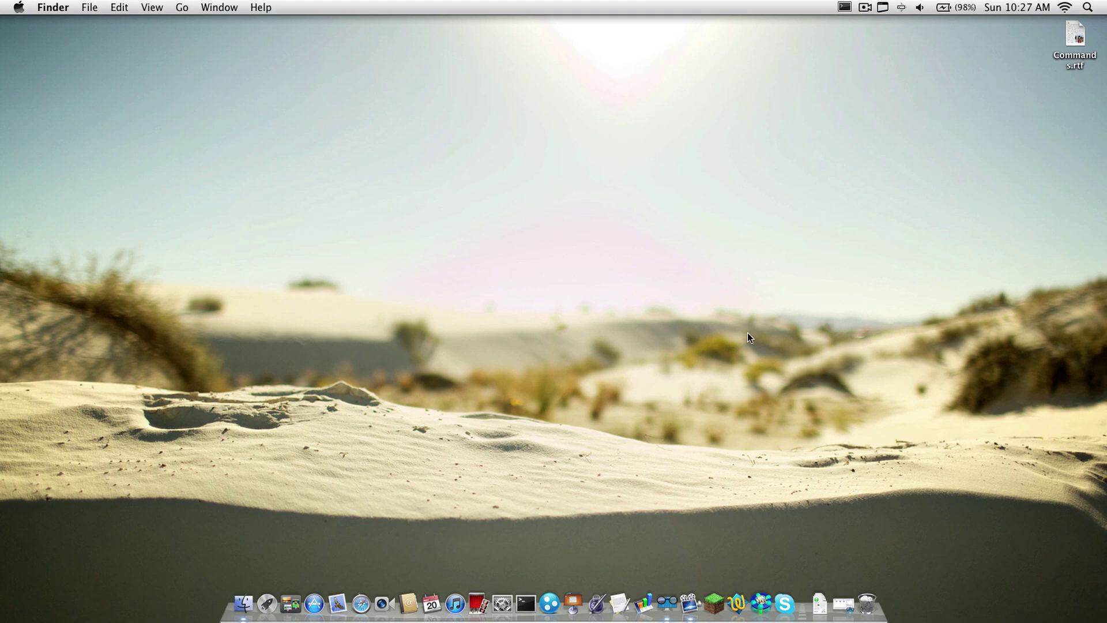
# Restore GeekTool and drag a new 300 by 150 Shell geeklet onto the desktop
pyautogui.click(667, 605)
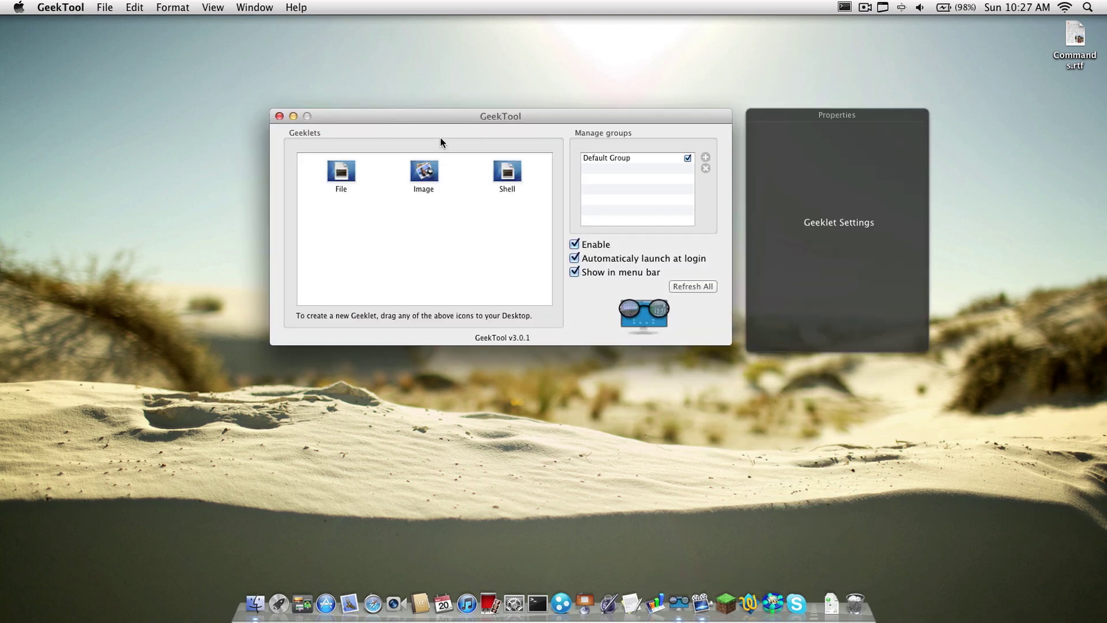
pyautogui.moveTo(439, 115); pyautogui.dragTo(388, 30)
pyautogui.moveTo(469, 85); pyautogui.dragTo(438, 379)
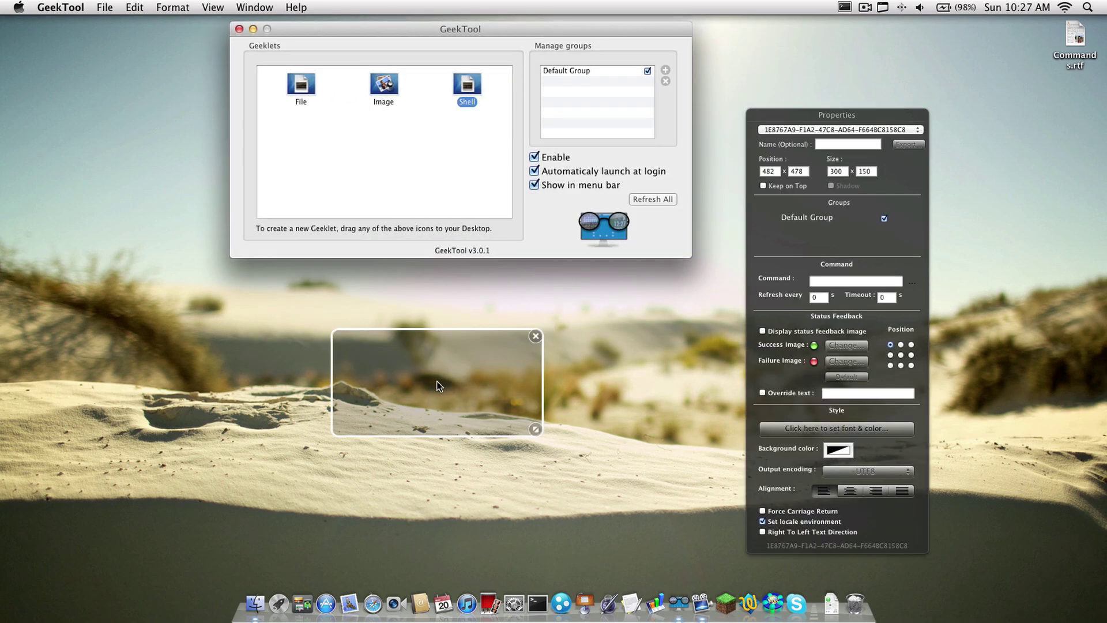
# Open Commands.rtf in TextEdit, copy the Time command date +"%l:%M", then minimize the notes
pyautogui.doubleClick(1075, 33)
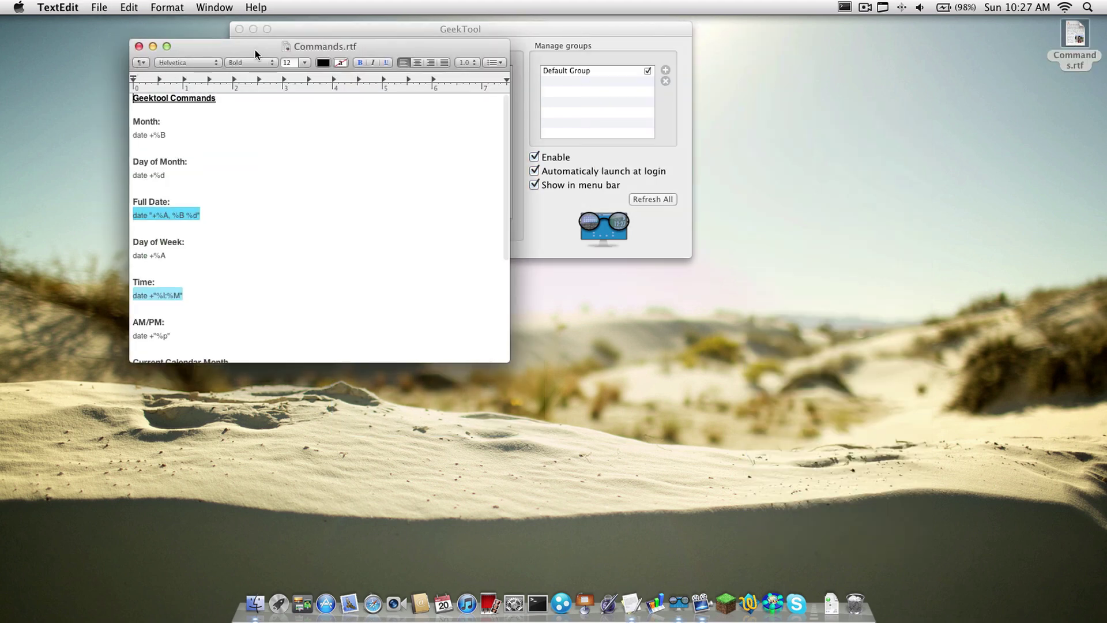
pyautogui.moveTo(255, 49); pyautogui.dragTo(139, 44)
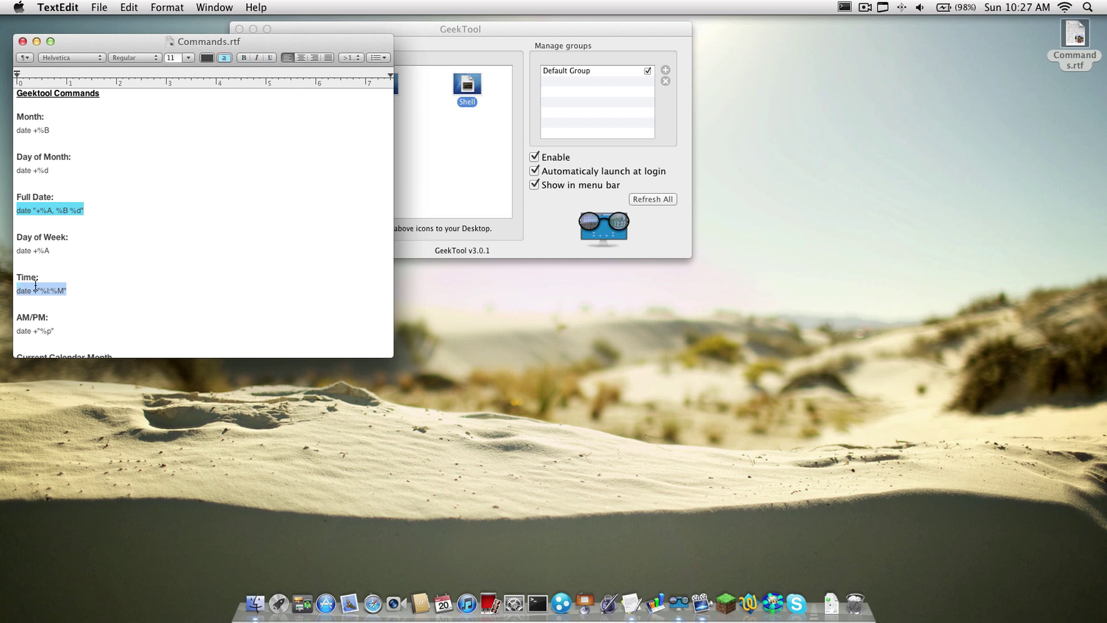
pyautogui.press('super+space')
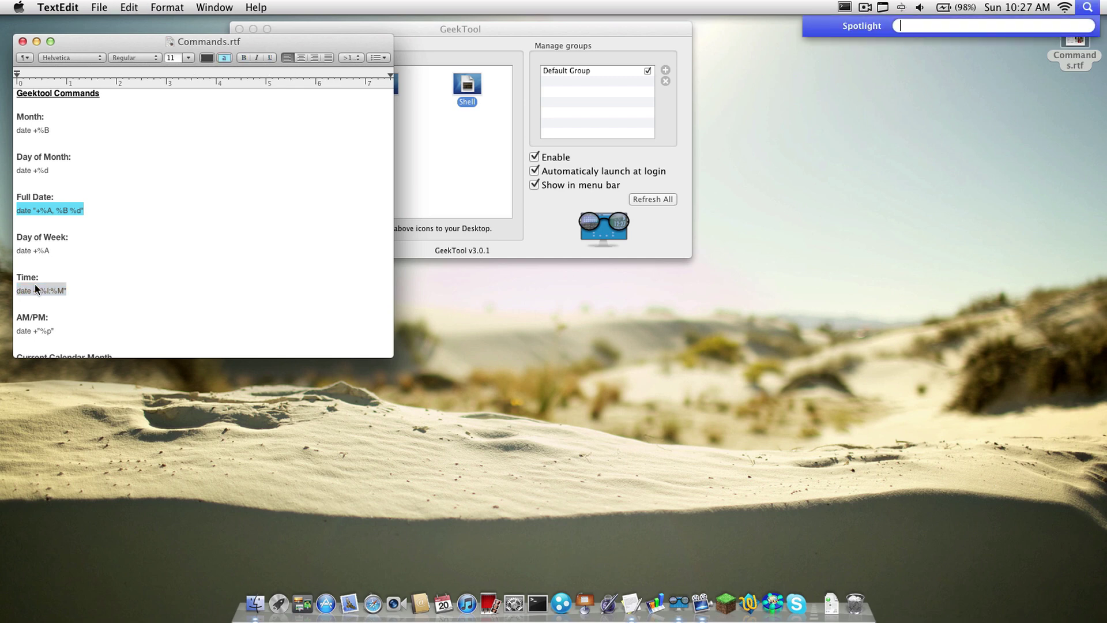
pyautogui.write('date +"%l:%M"')
pyautogui.press('Escape')
pyautogui.press('Escape')
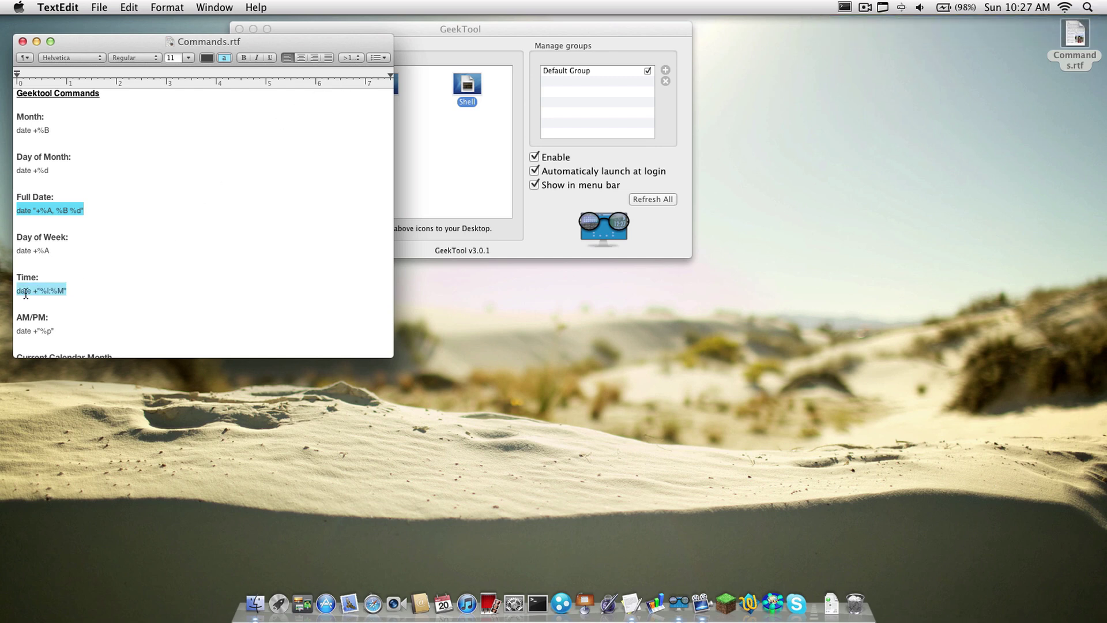
pyautogui.click(36, 42)
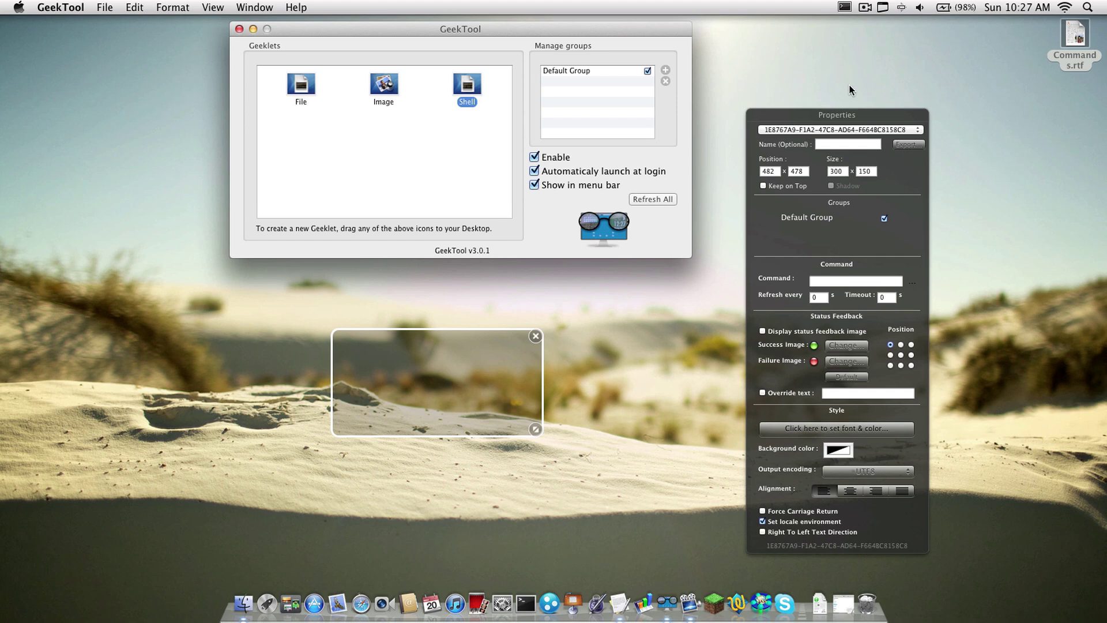
# Paste date +"%l:%M" into the shell geeklet's script and save the change
pyautogui.moveTo(838, 118); pyautogui.dragTo(825, 107)
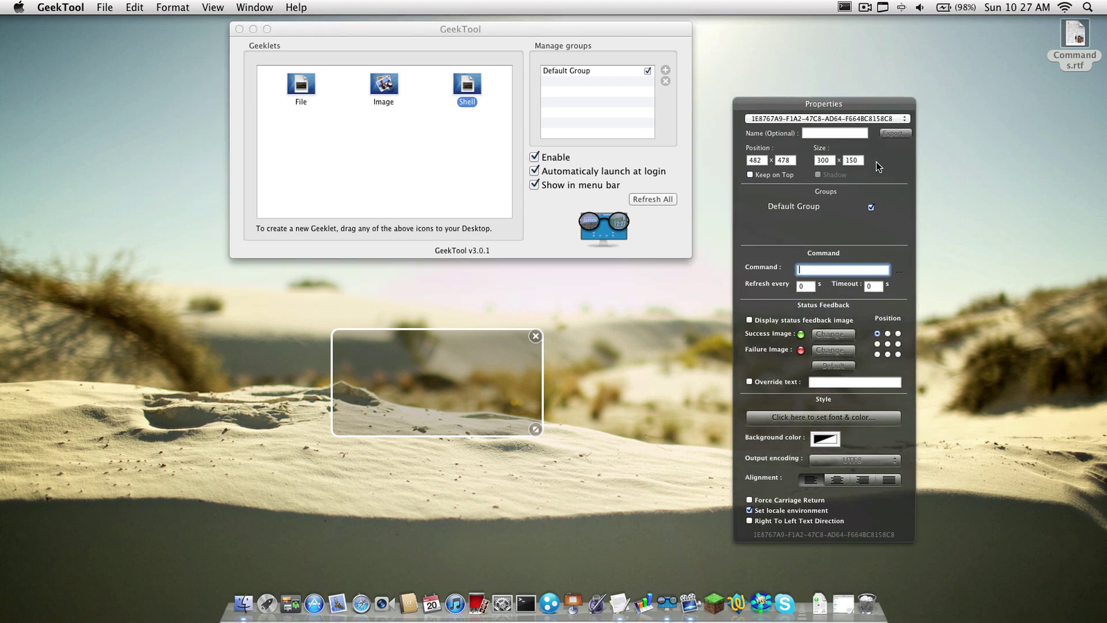
pyautogui.click(902, 274)
pyautogui.moveTo(563, 113); pyautogui.dragTo(554, 85)
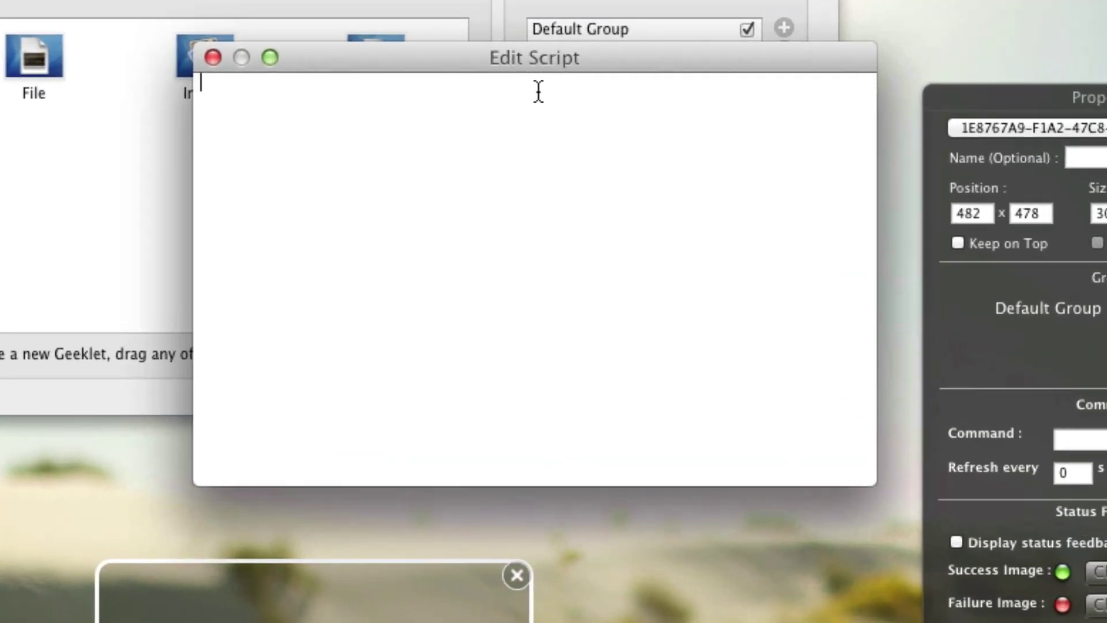
pyautogui.write('date +"%l:%M"')
pyautogui.click(208, 57)
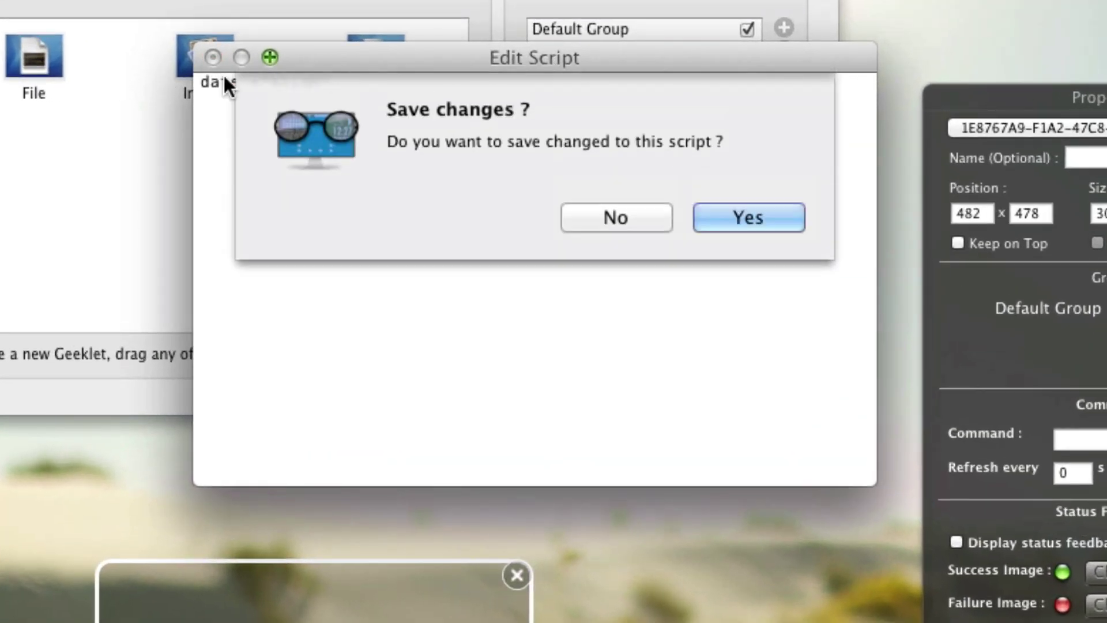
pyautogui.click(732, 219)
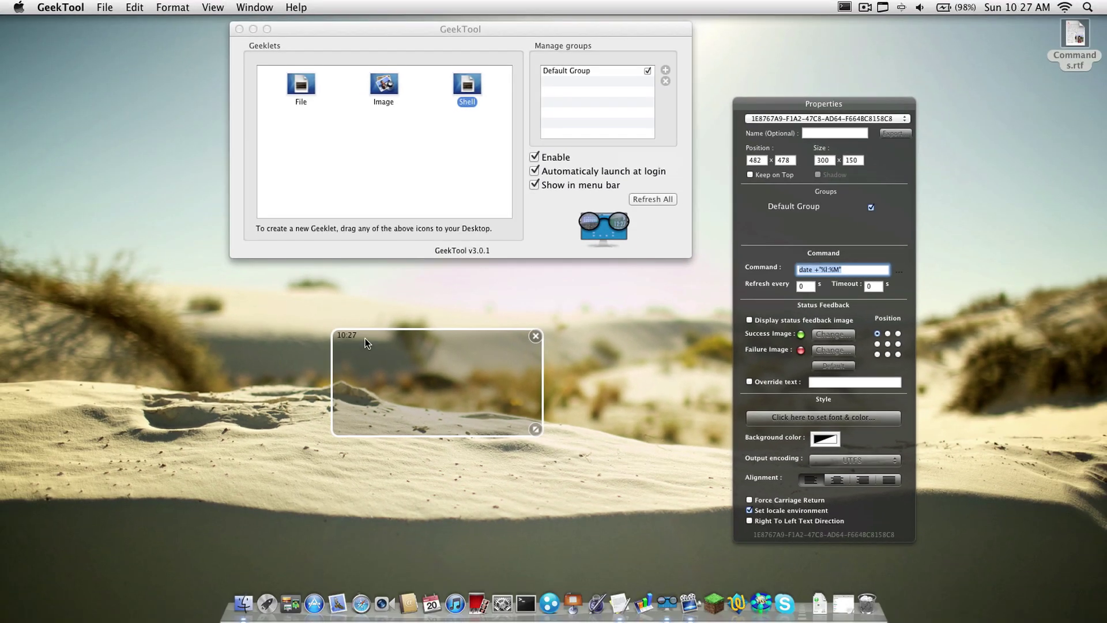
# Move the 10:27 clock geeklet lower right and bring up its font settings
pyautogui.moveTo(365, 338); pyautogui.dragTo(410, 355)
pyautogui.click(1025, 8)
pyautogui.click(992, 6)
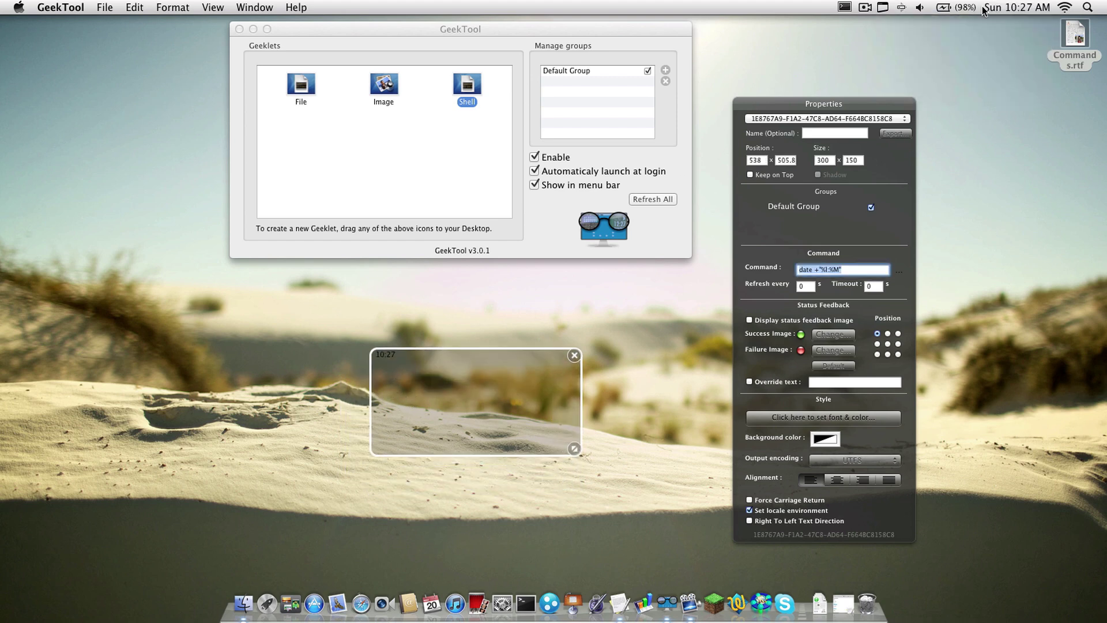
pyautogui.click(831, 420)
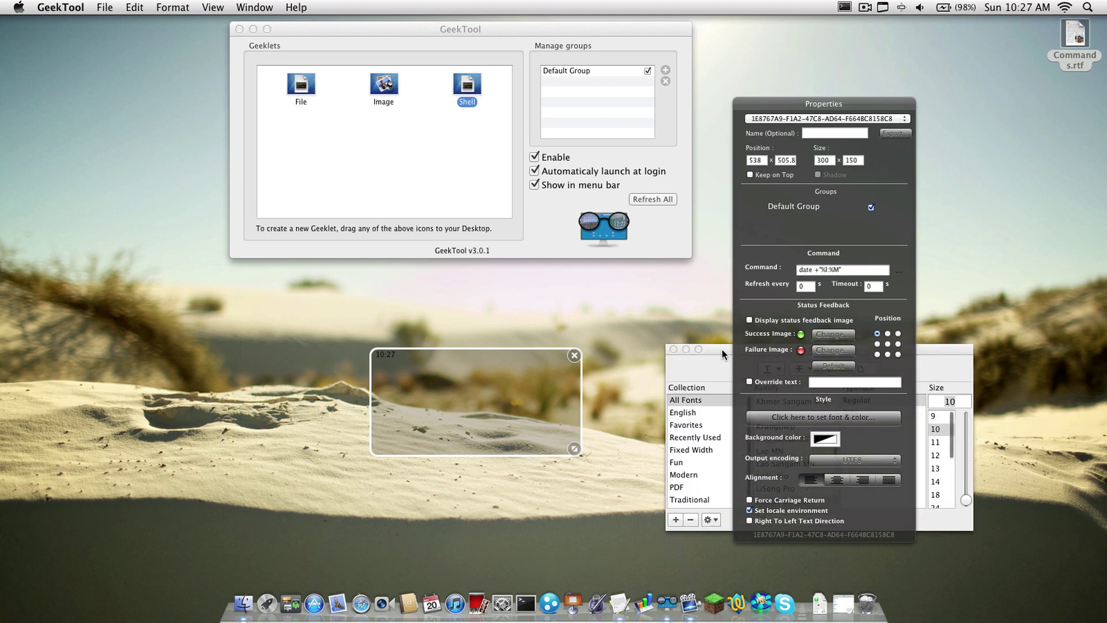
pyautogui.moveTo(722, 354); pyautogui.dragTo(116, 295)
pyautogui.click(196, 291)
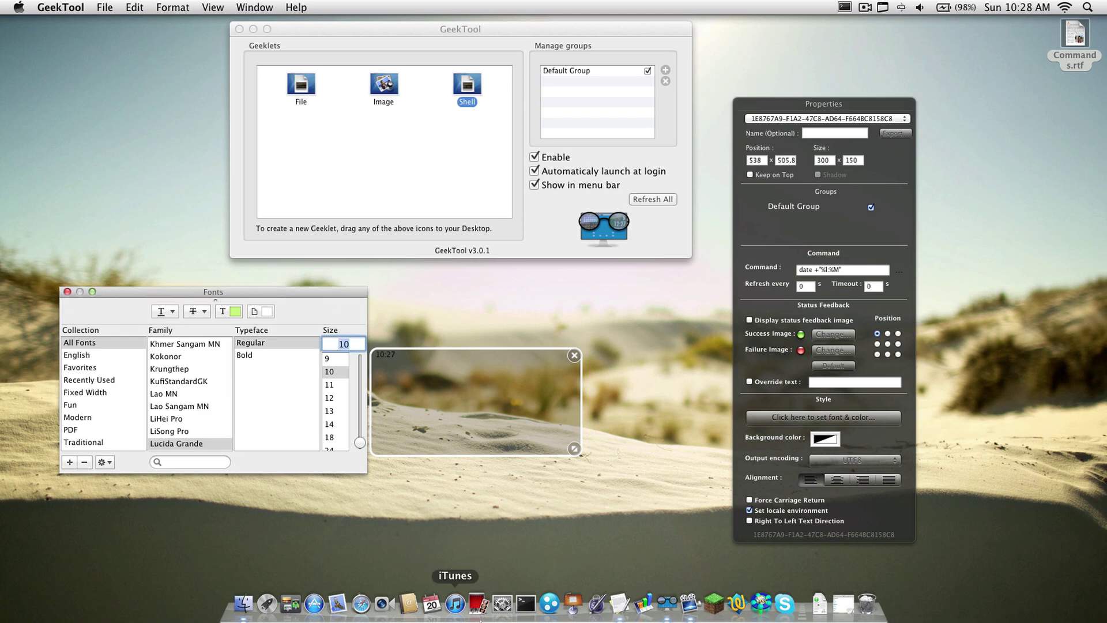
# Search the App Store for 'geektool' and open GeekTool's installed product page
pyautogui.click(315, 604)
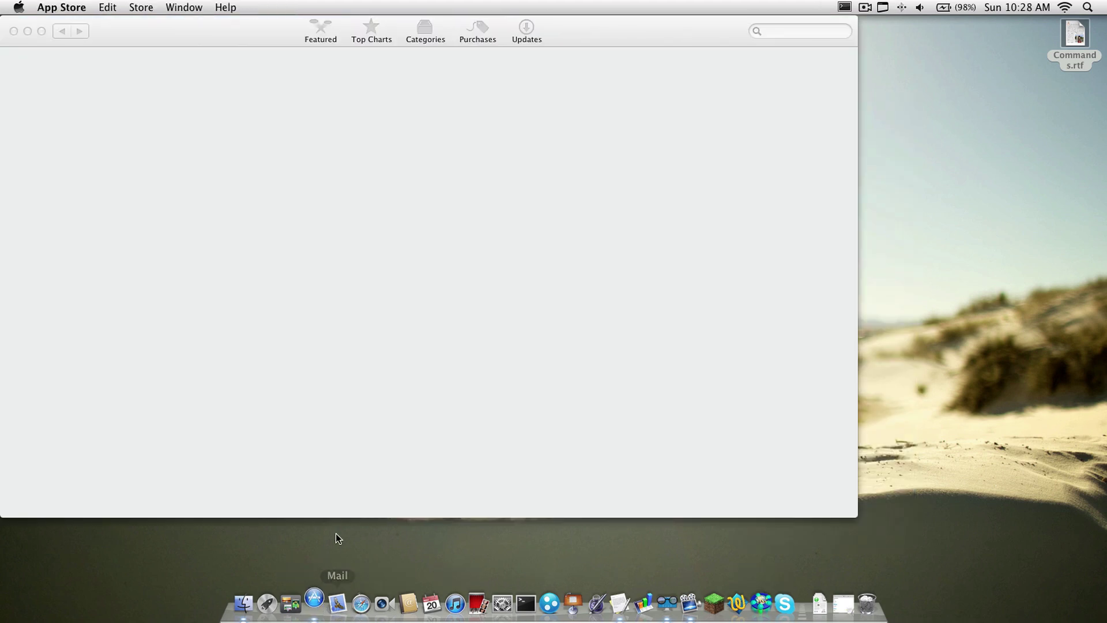
pyautogui.click(770, 30)
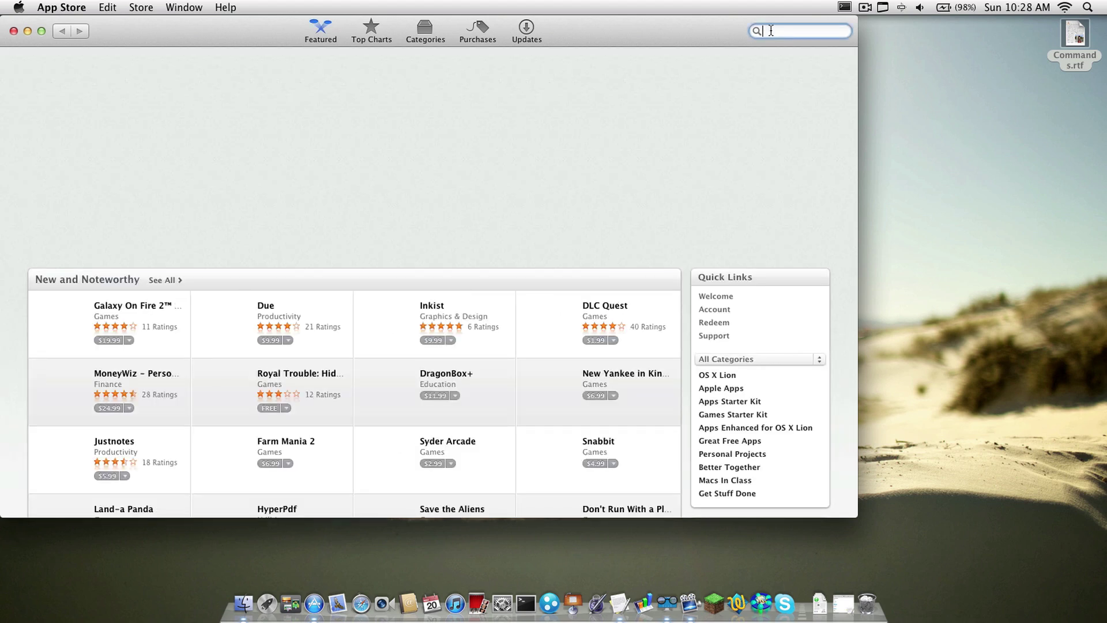
pyautogui.write('geektool')
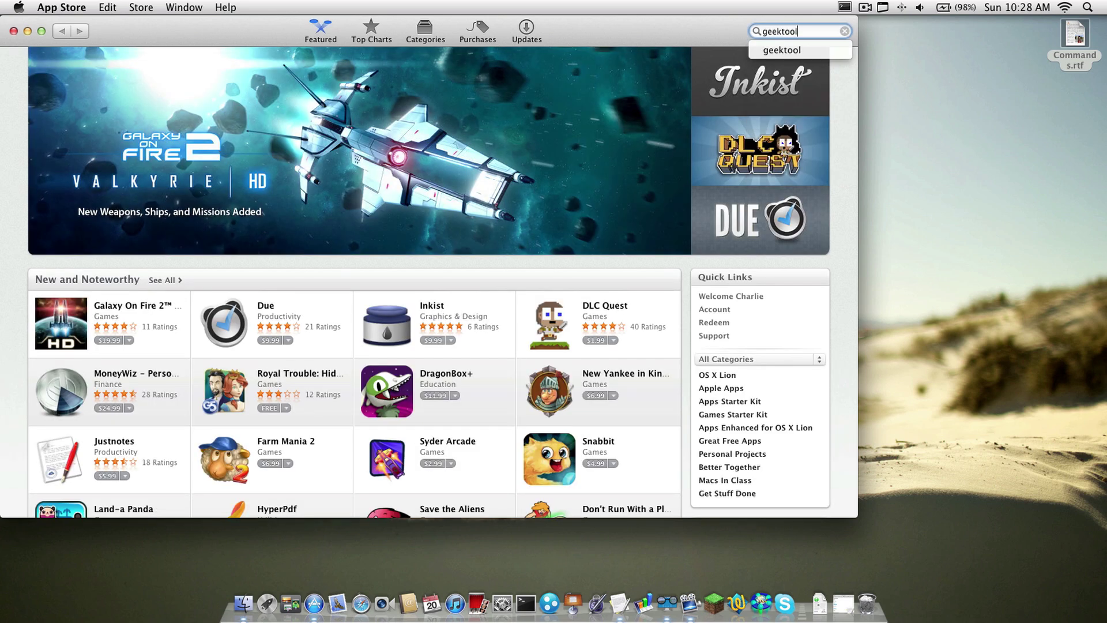
pyautogui.press('Return')
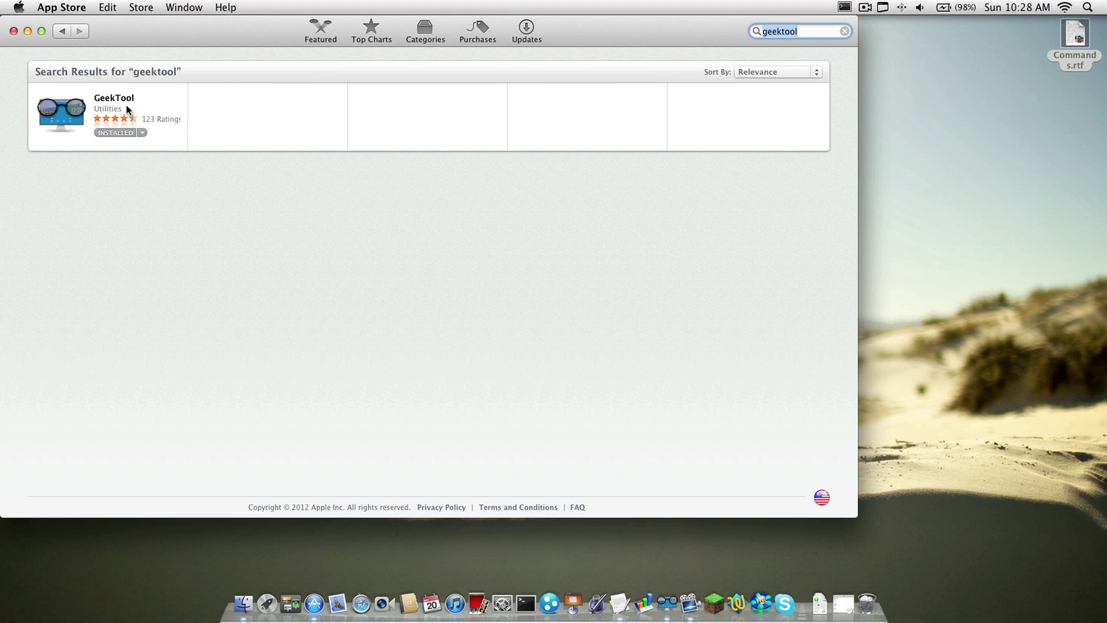
pyautogui.click(120, 103)
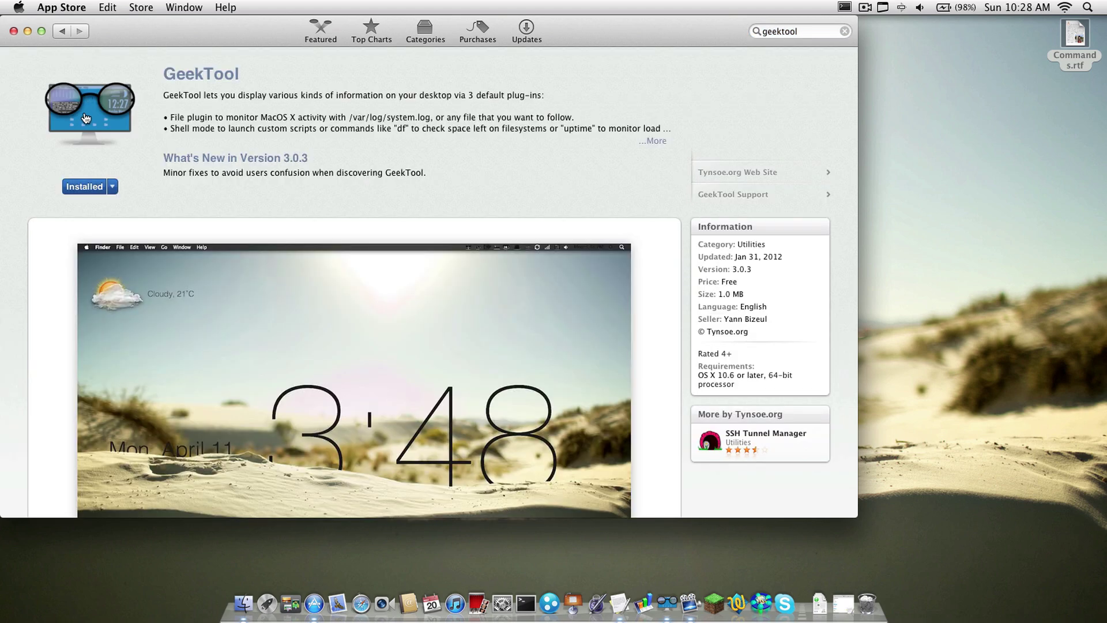
# Set the clock geeklet's font to Helvetica Neue UltraLight at size 300
pyautogui.click(27, 30)
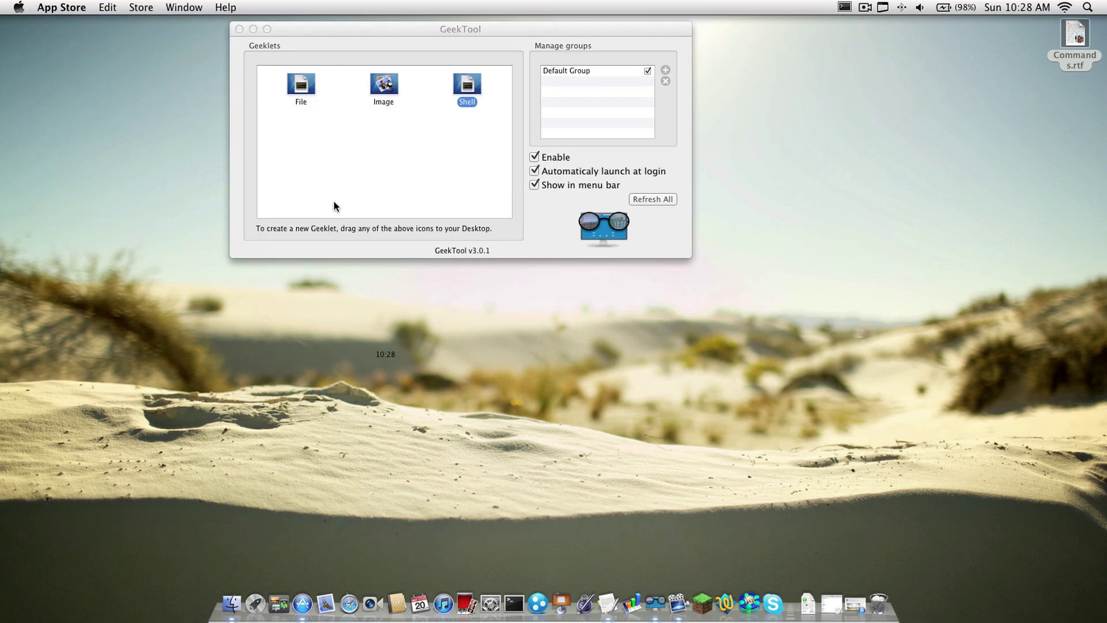
pyautogui.click(334, 195)
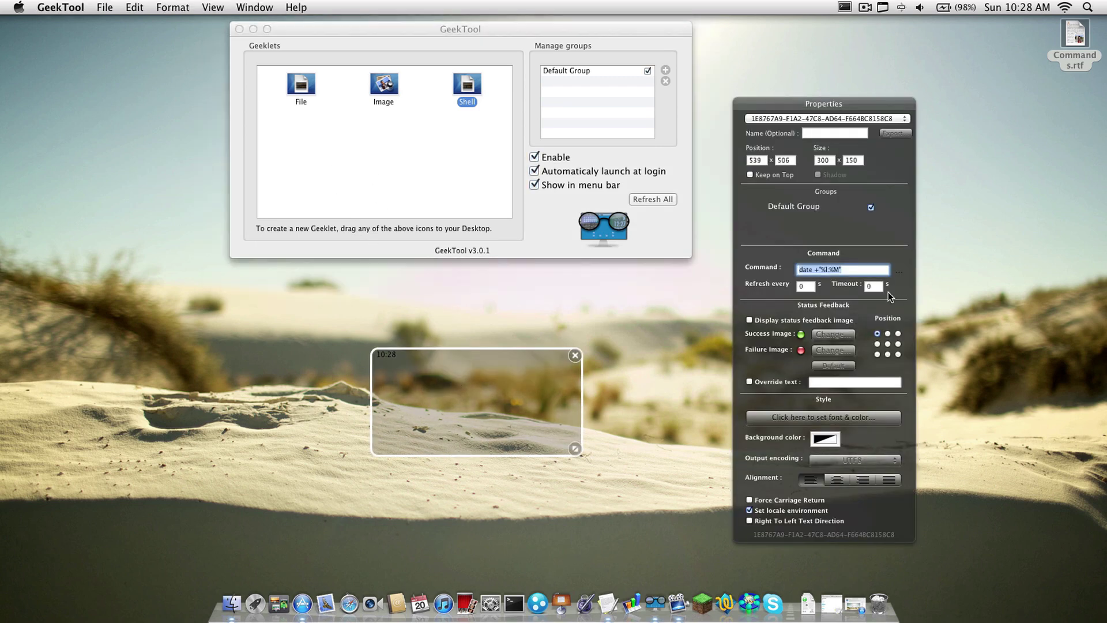
pyautogui.click(834, 419)
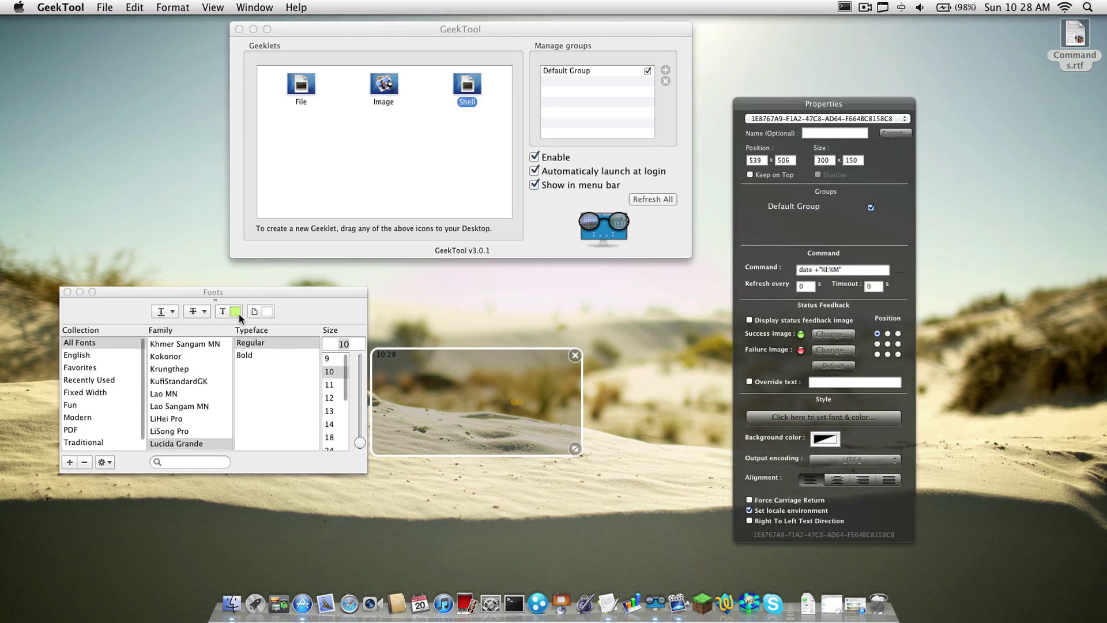
pyautogui.click(204, 465)
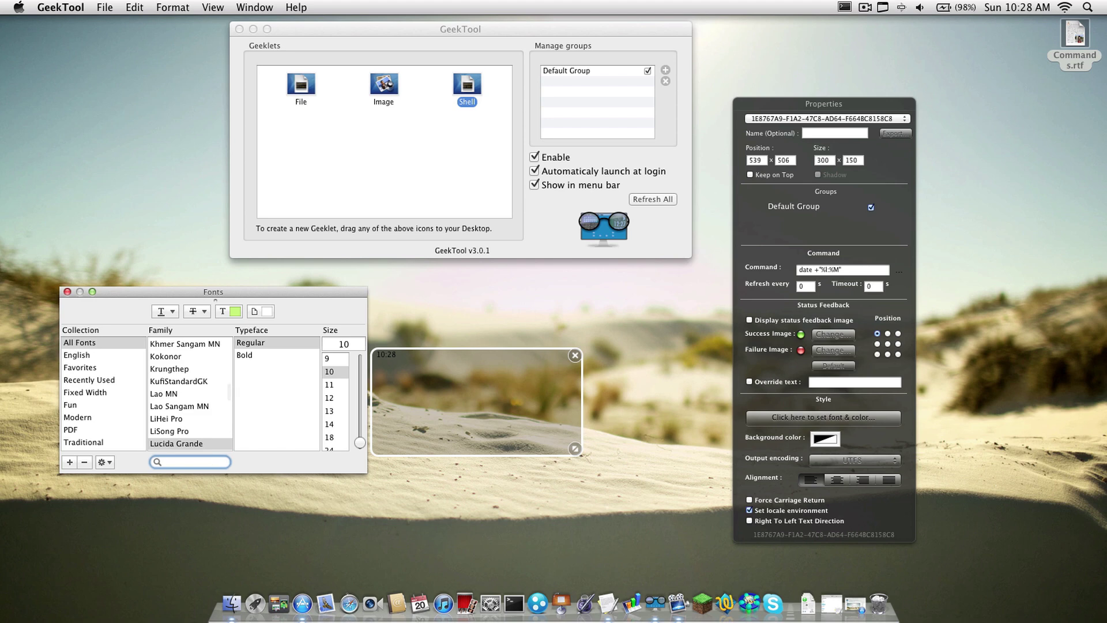
pyautogui.write('helve')
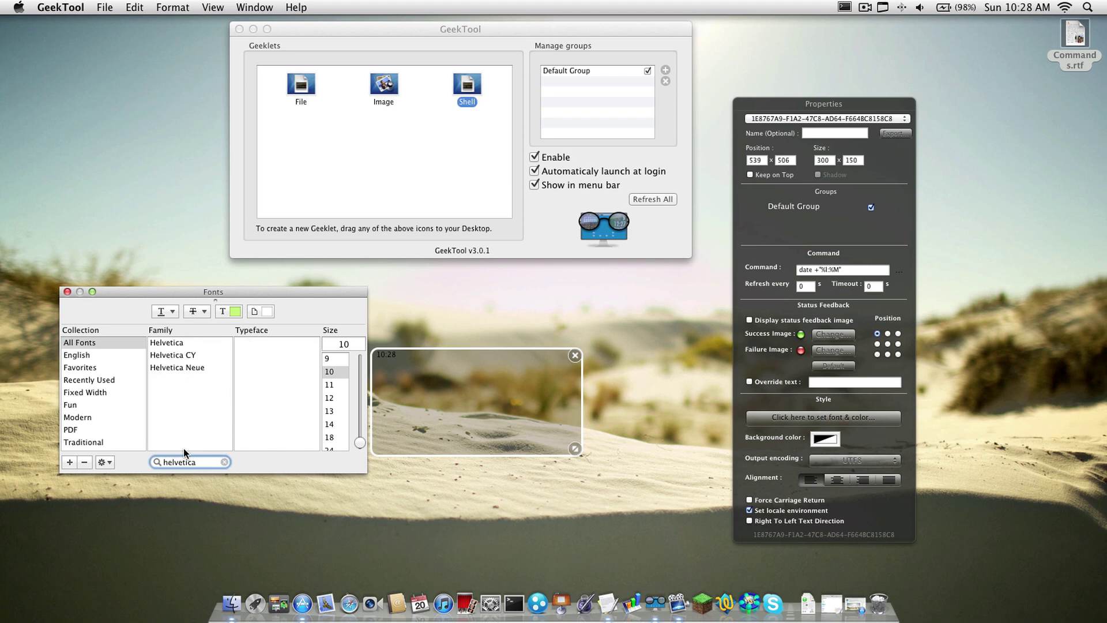
pyautogui.write('tica')
pyautogui.click(187, 368)
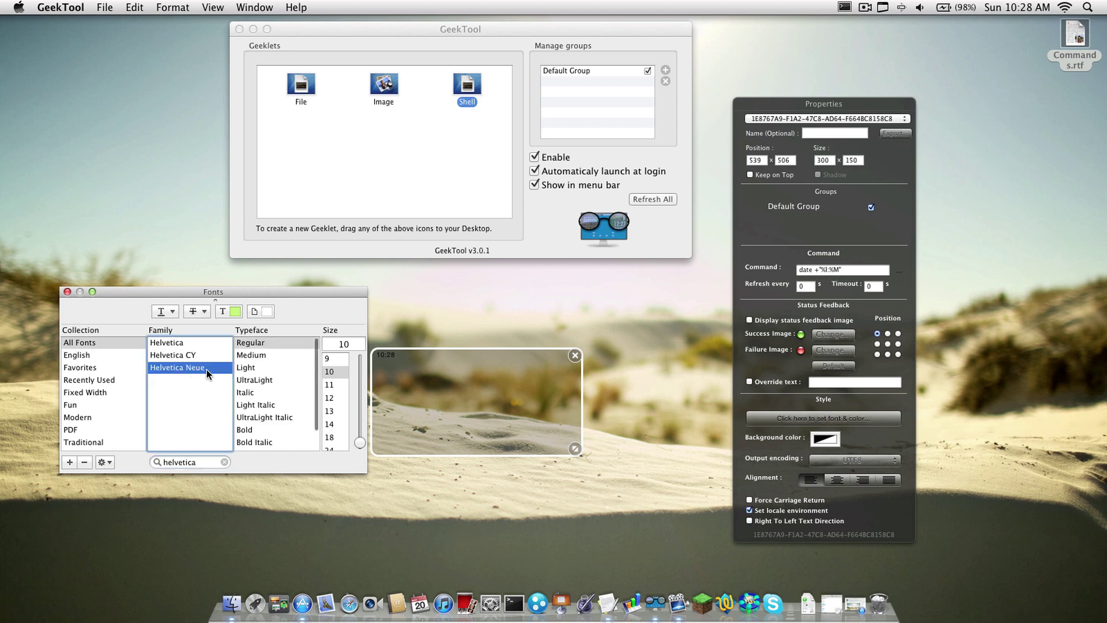
pyautogui.click(248, 382)
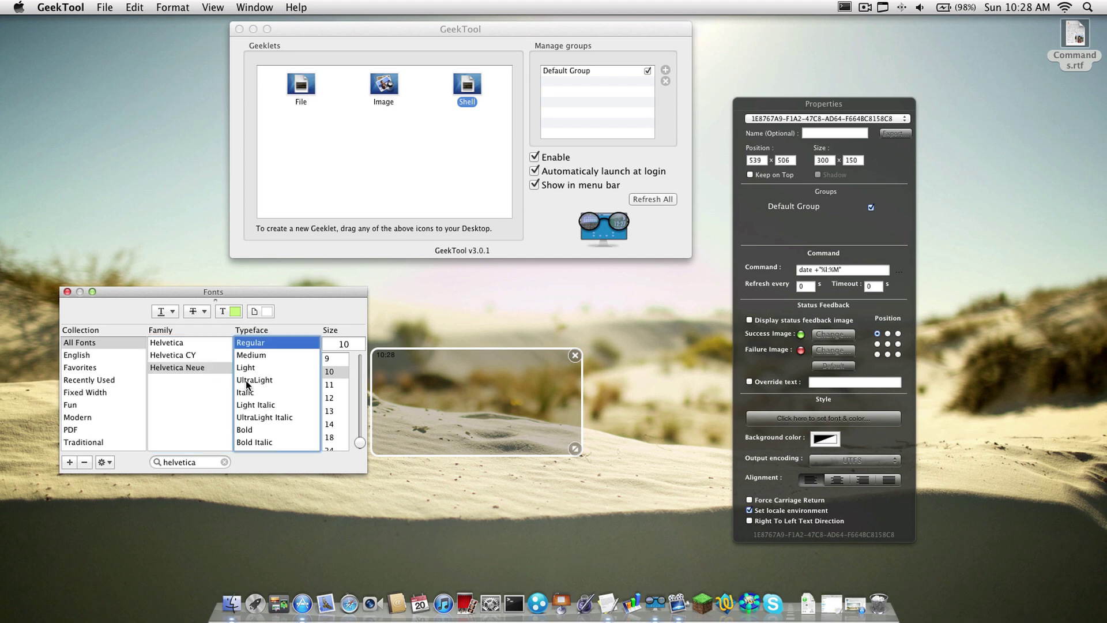
pyautogui.click(337, 343)
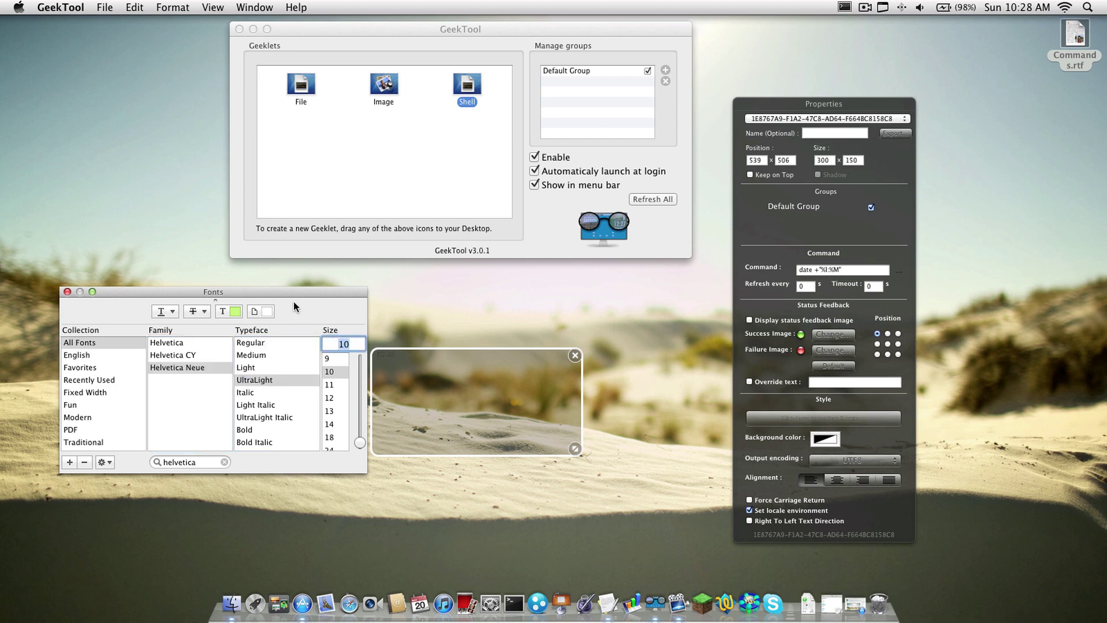
pyautogui.write('300')
pyautogui.press('Return')
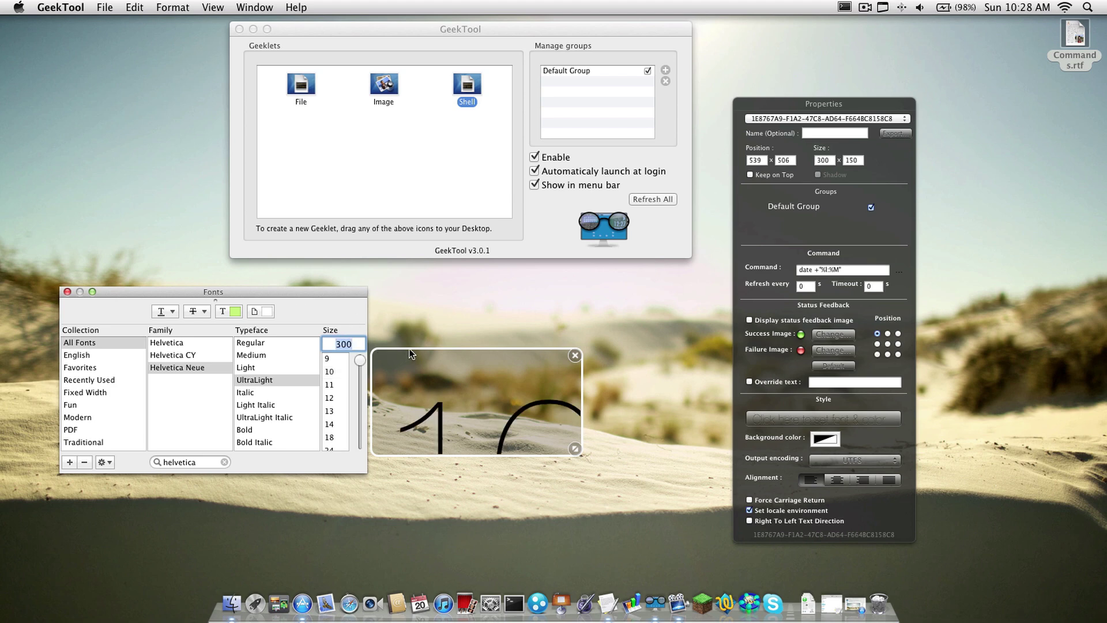
# Move and enlarge the clock geeklet so the full 10:28 fits
pyautogui.click(67, 292)
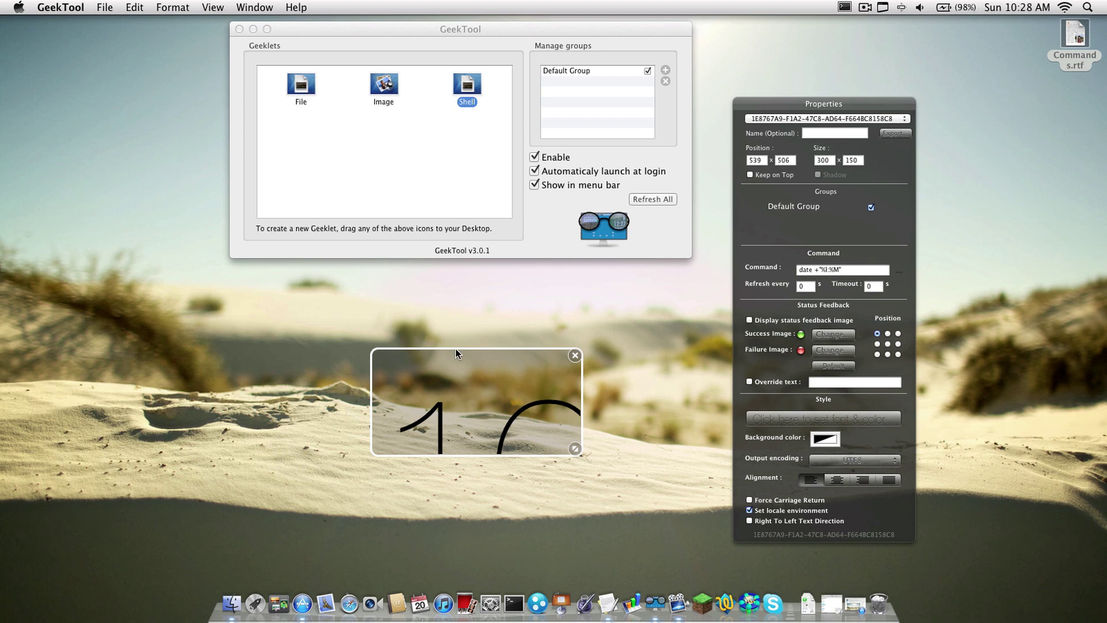
pyautogui.moveTo(455, 348); pyautogui.dragTo(292, 271)
pyautogui.moveTo(410, 373); pyautogui.dragTo(727, 492)
pyautogui.moveTo(532, 425); pyautogui.dragTo(507, 429)
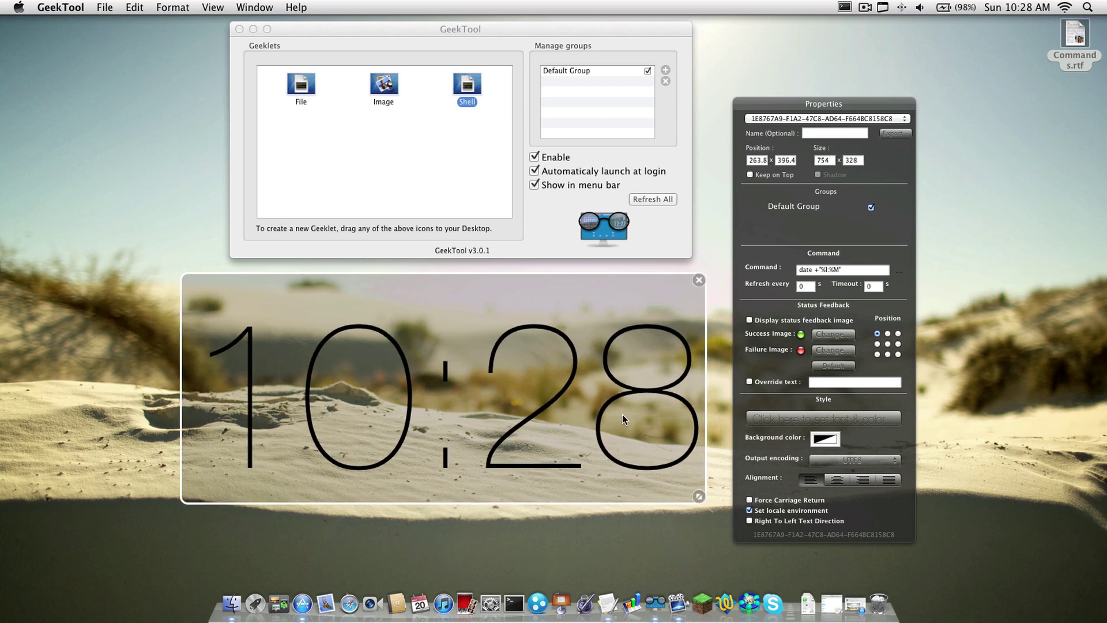
# Set the clock text colour to 75% opacity and close the Fonts panel
pyautogui.click(778, 418)
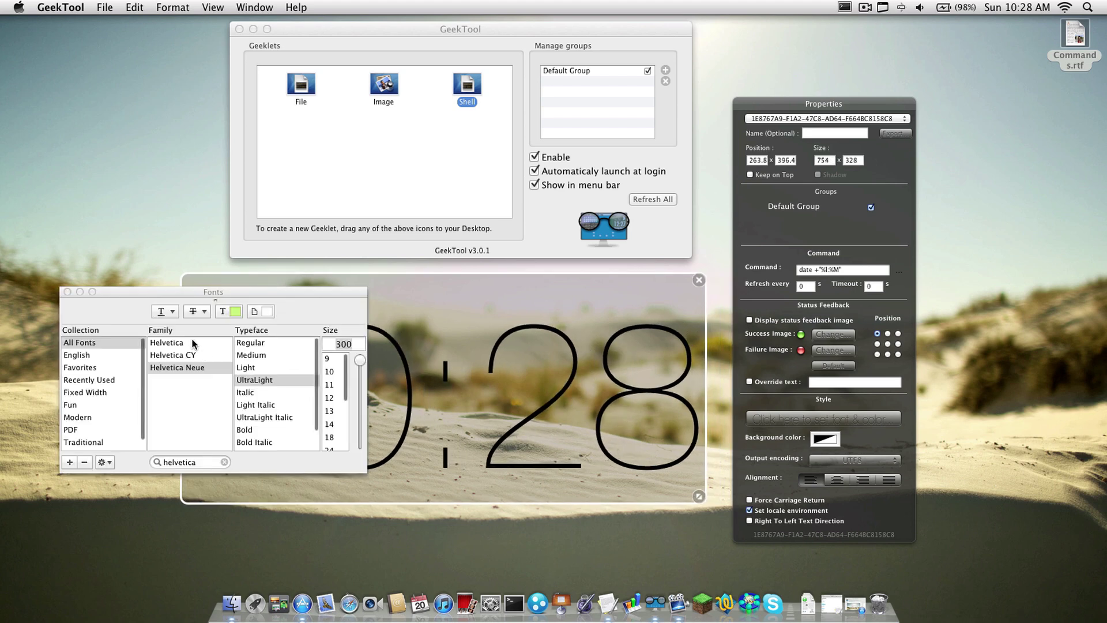
pyautogui.click(229, 311)
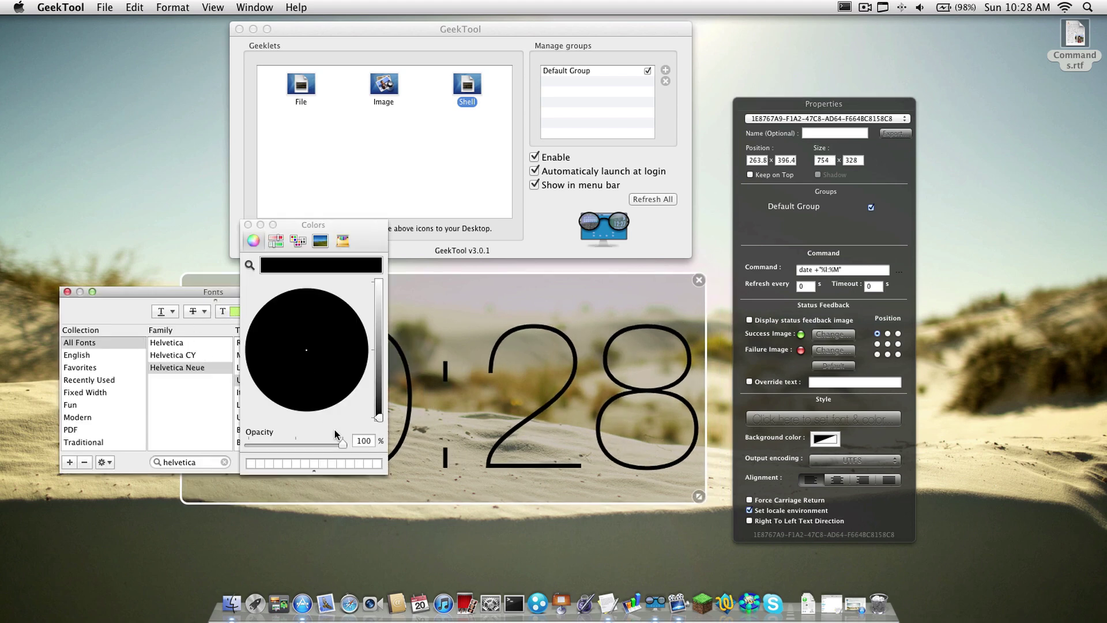
pyautogui.click(362, 441)
pyautogui.write('3')
pyautogui.press('Return')
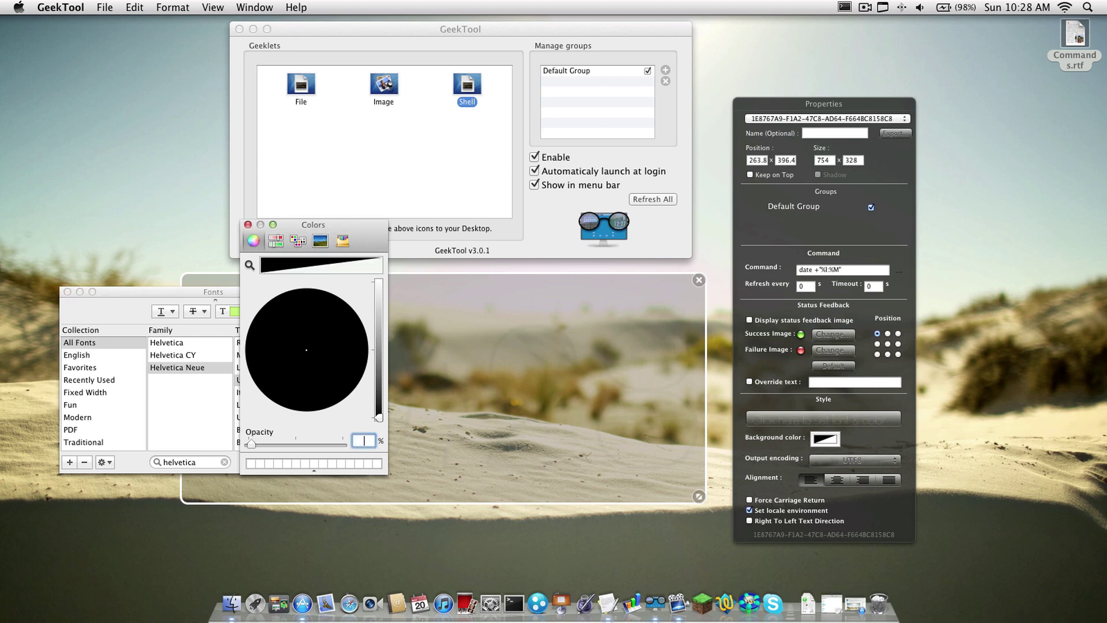
pyautogui.write('75')
pyautogui.press('Return')
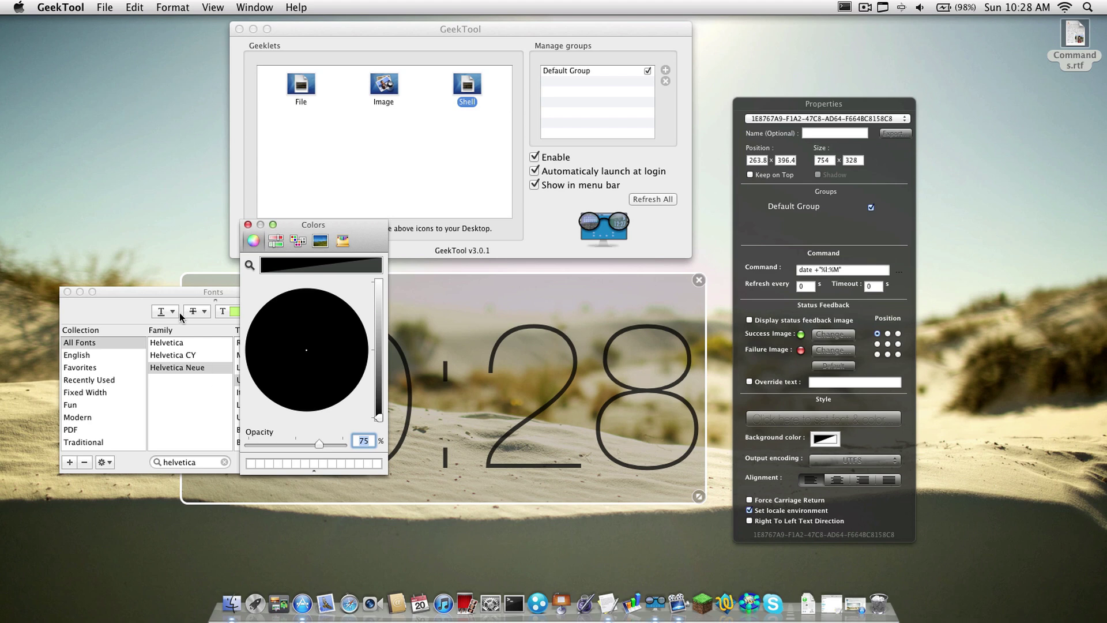
pyautogui.click(67, 292)
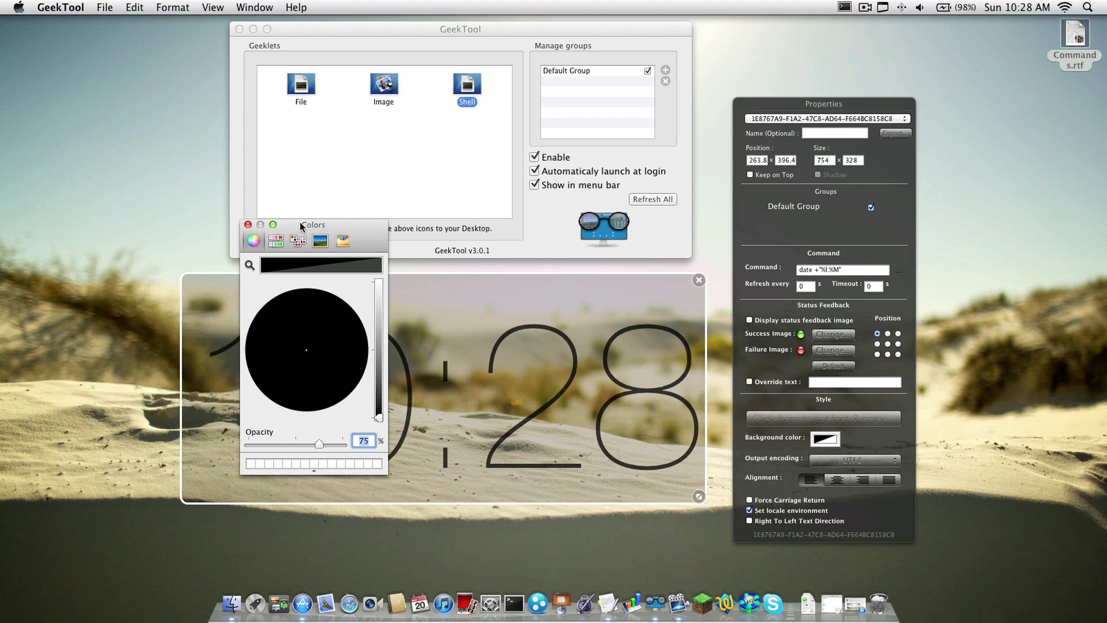
pyautogui.moveTo(304, 226); pyautogui.dragTo(331, 235)
# Close the Colors panel, move Properties aside, and shift the 10:28 clock toward the desktop centre
pyautogui.click(275, 234)
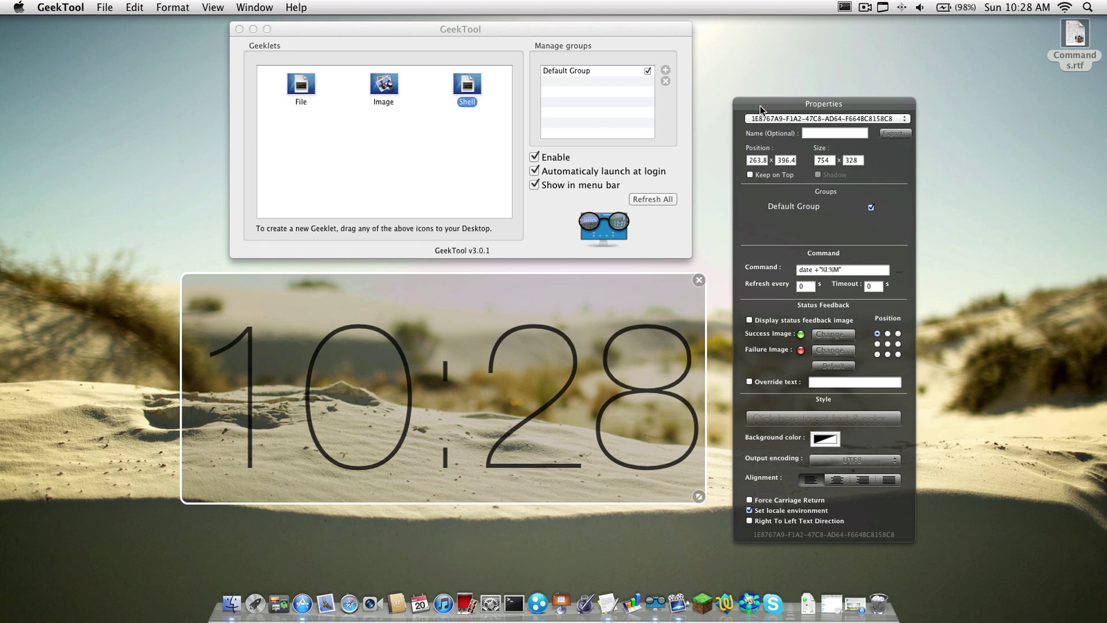
pyautogui.moveTo(761, 103); pyautogui.dragTo(882, 43)
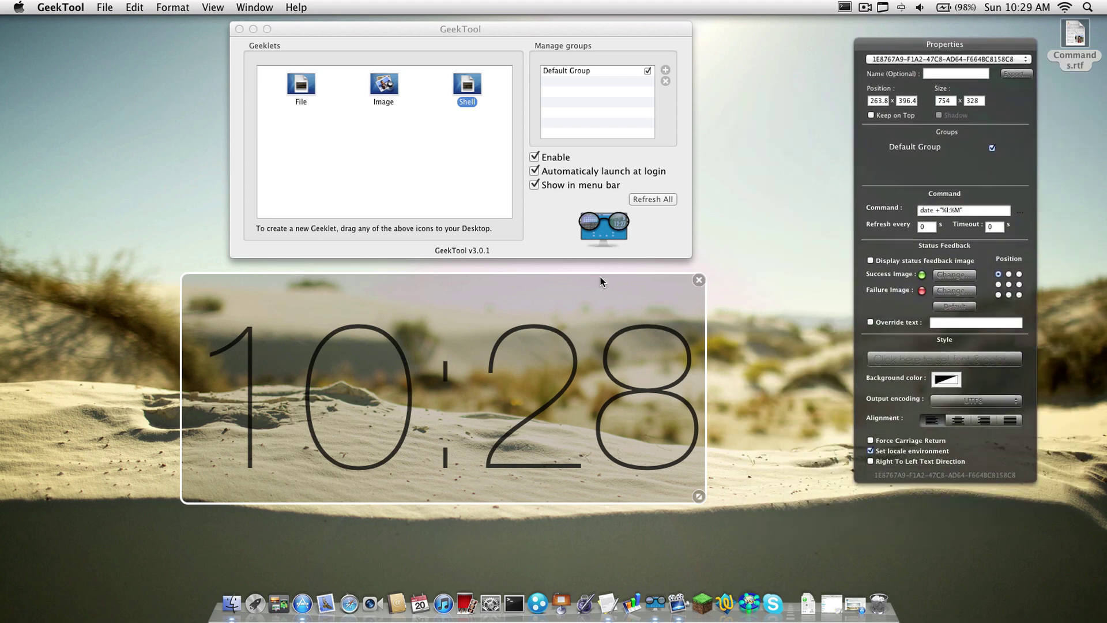
pyautogui.moveTo(600, 282); pyautogui.dragTo(781, 274)
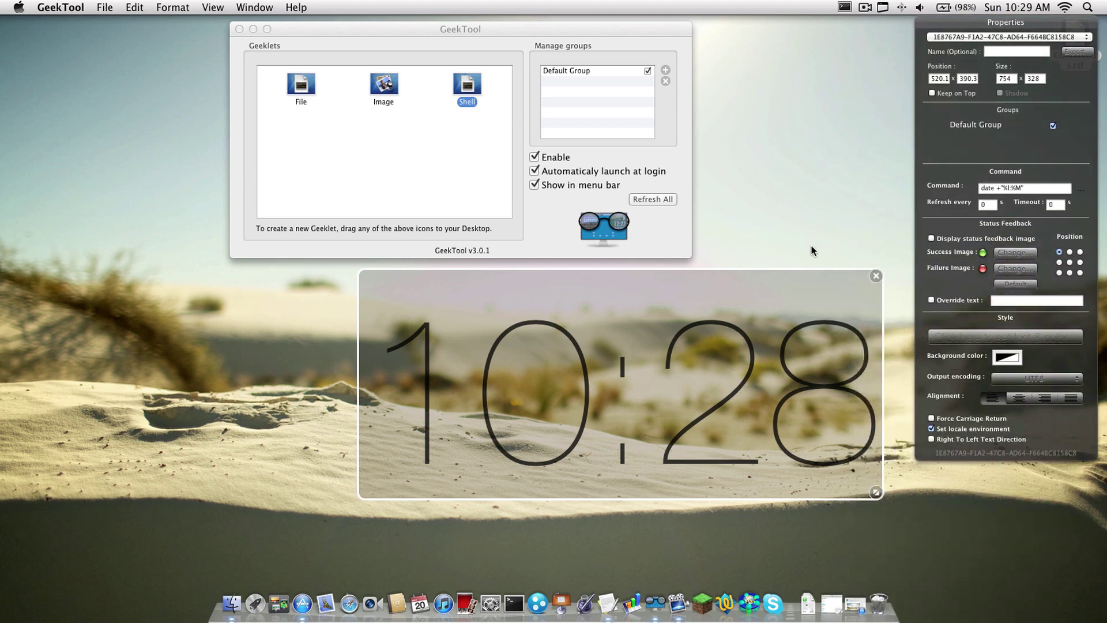
pyautogui.moveTo(946, 22); pyautogui.dragTo(935, 91)
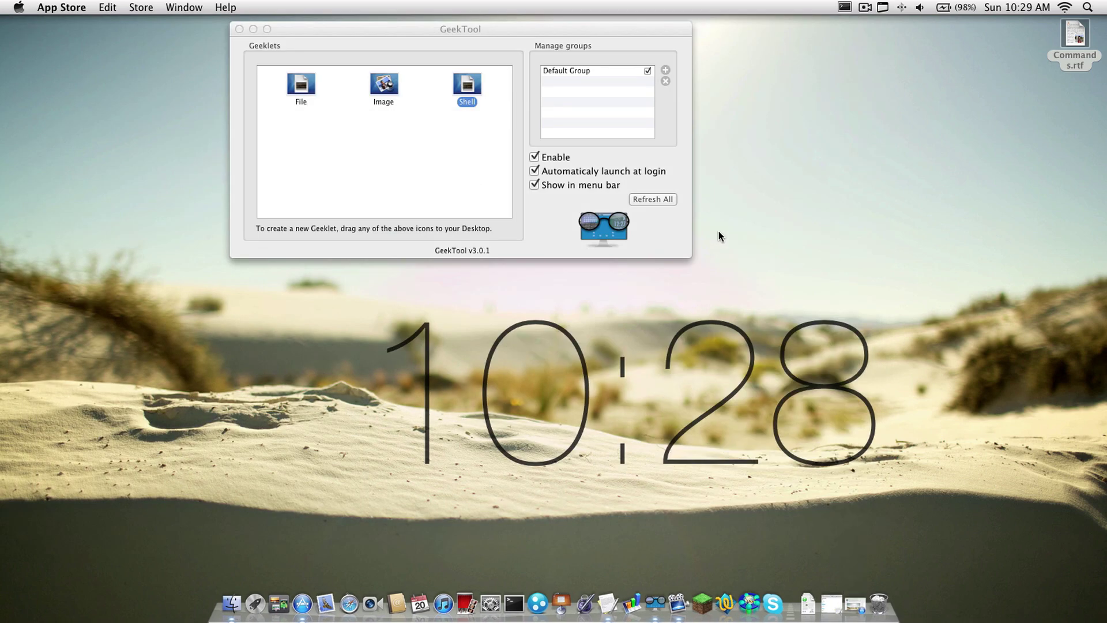
# Drop a new empty shell geeklet onto the desktop and open Commands.rtf from the Dock
pyautogui.click(586, 23)
pyautogui.moveTo(481, 85); pyautogui.dragTo(164, 379)
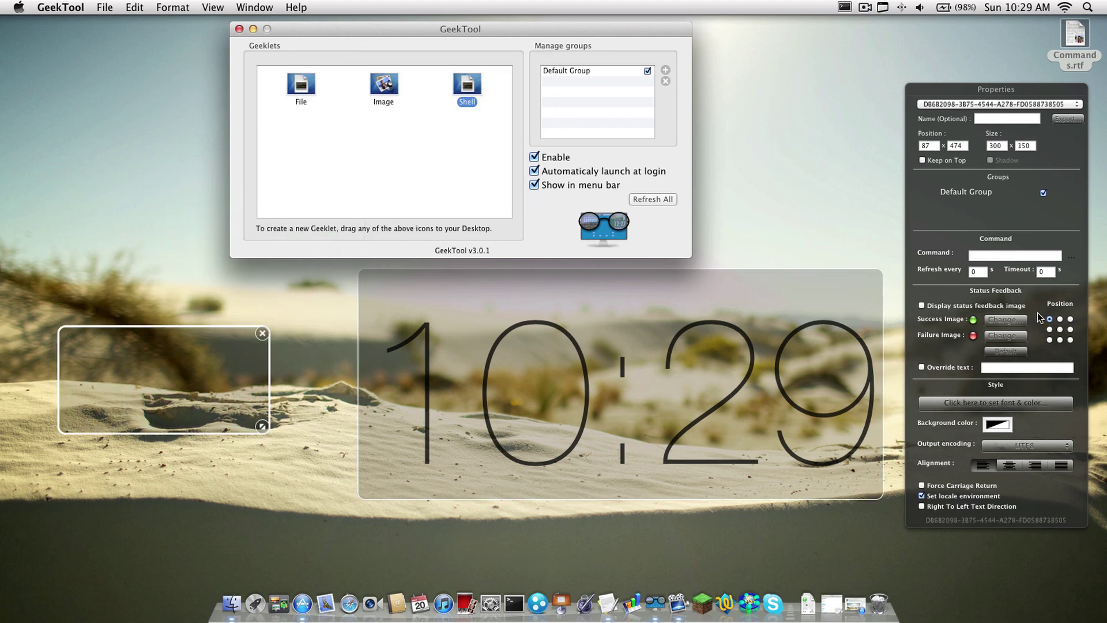
pyautogui.click(832, 604)
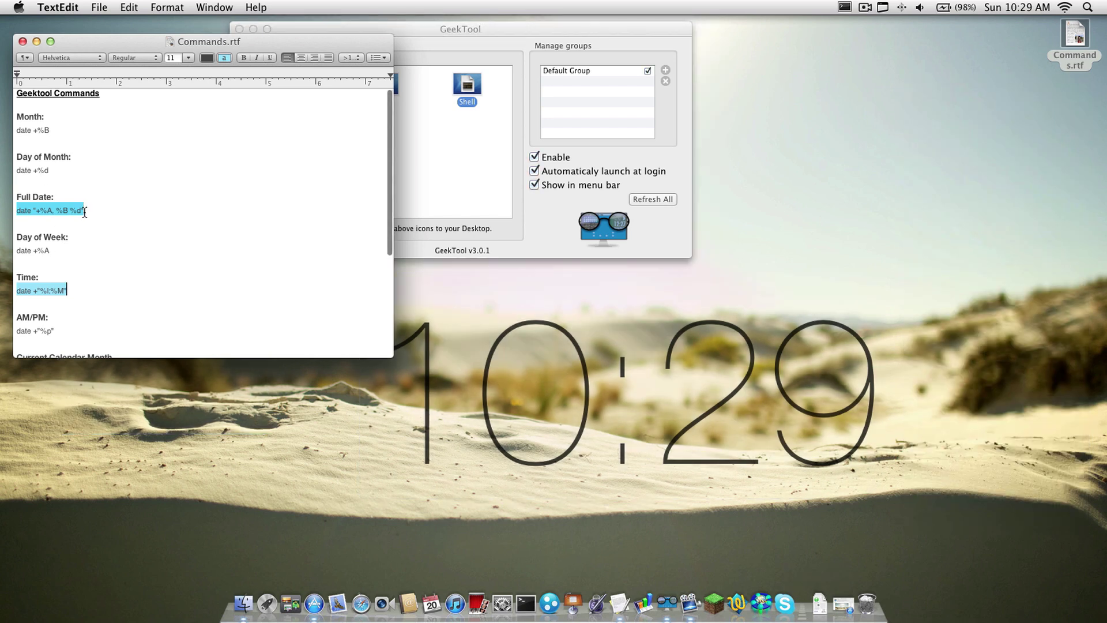
# Copy the Full Date command date "+%A, %B %d" from the notes
pyautogui.moveTo(85, 210); pyautogui.dragTo(22, 211)
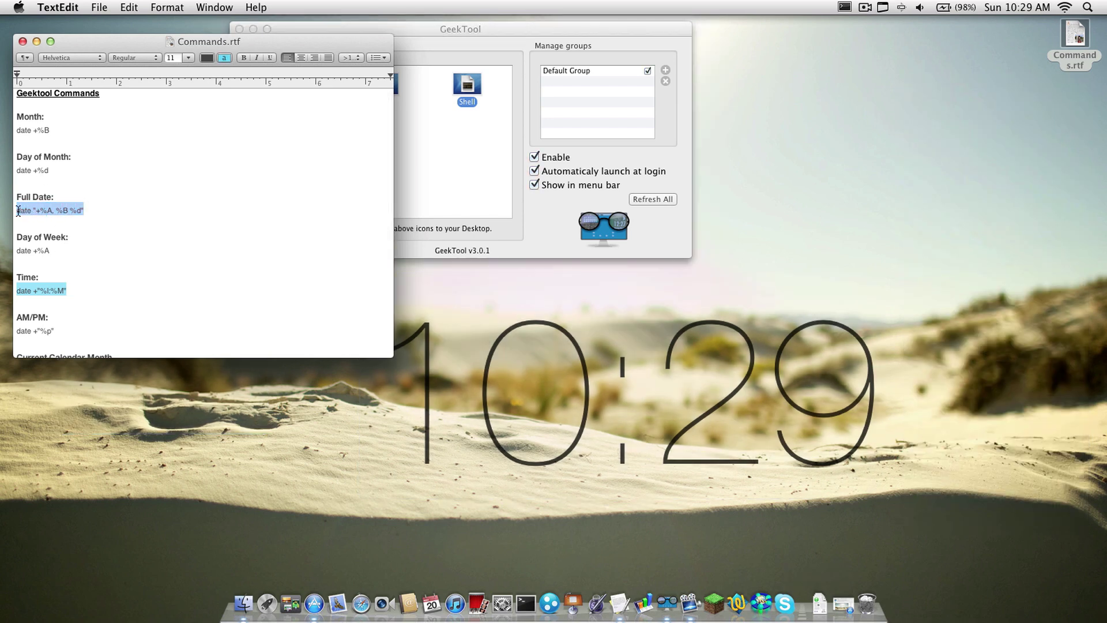
pyautogui.press('super+c')
pyautogui.press('super+space')
pyautogui.press('super+v')
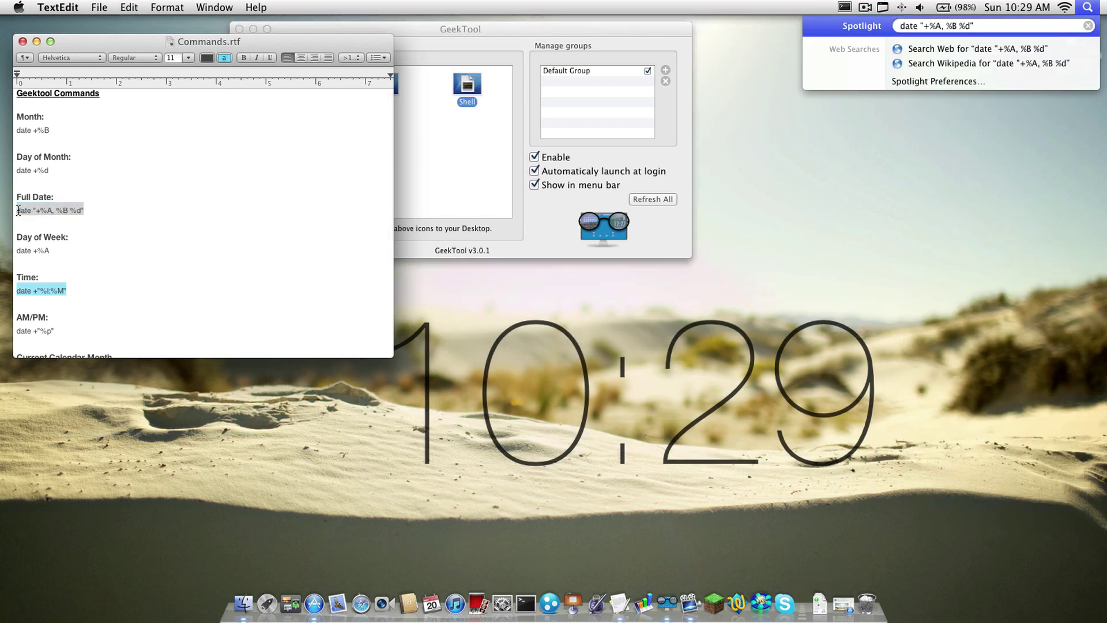
pyautogui.press('Escape')
pyautogui.press('Escape')
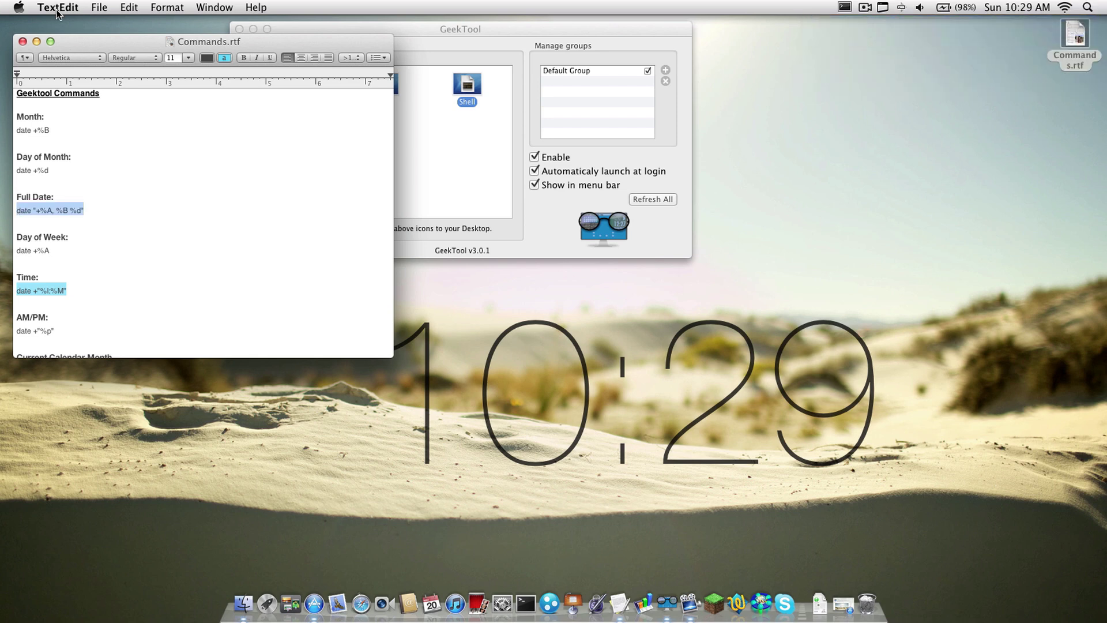
# Paste the full-date command into the new geeklet's Command field and keep it
pyautogui.click(37, 42)
pyautogui.click(353, 28)
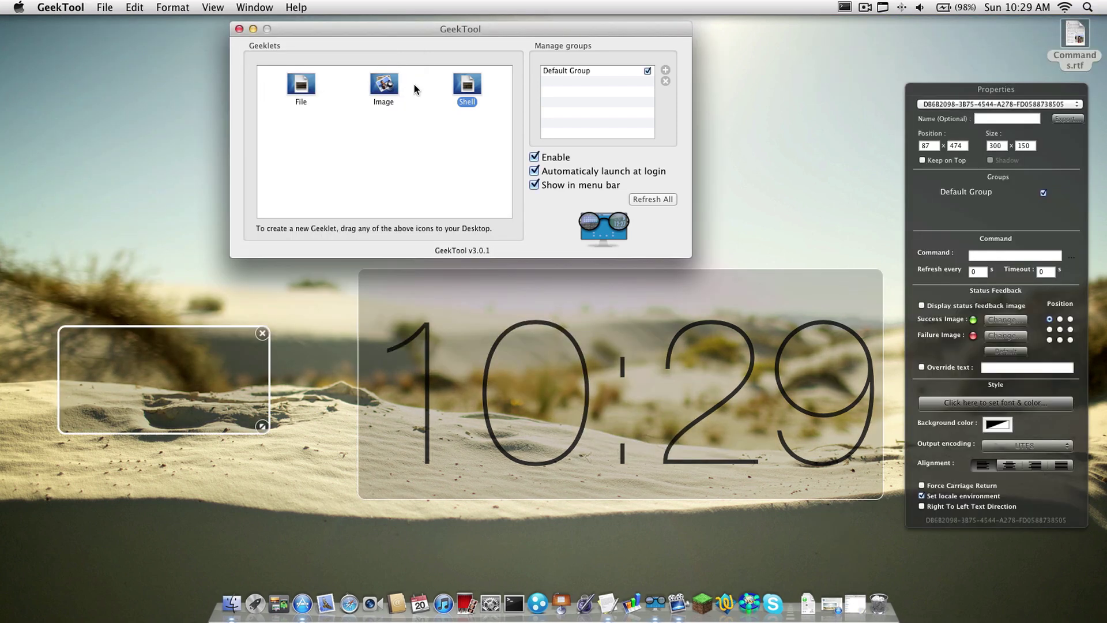
pyautogui.click(165, 358)
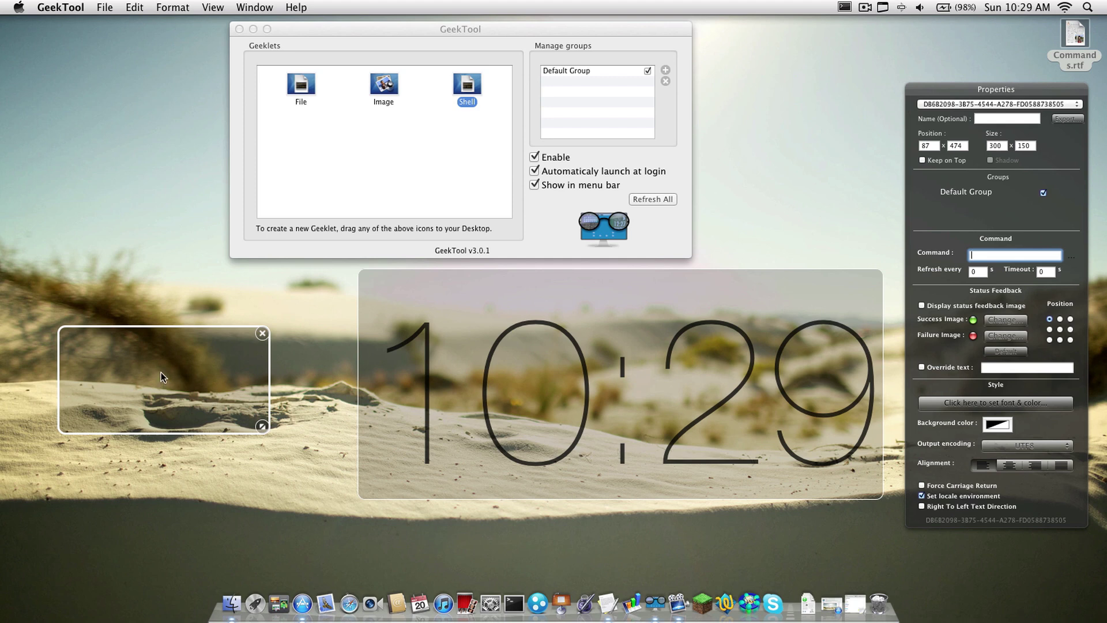
pyautogui.click(1072, 257)
pyautogui.press('super+v')
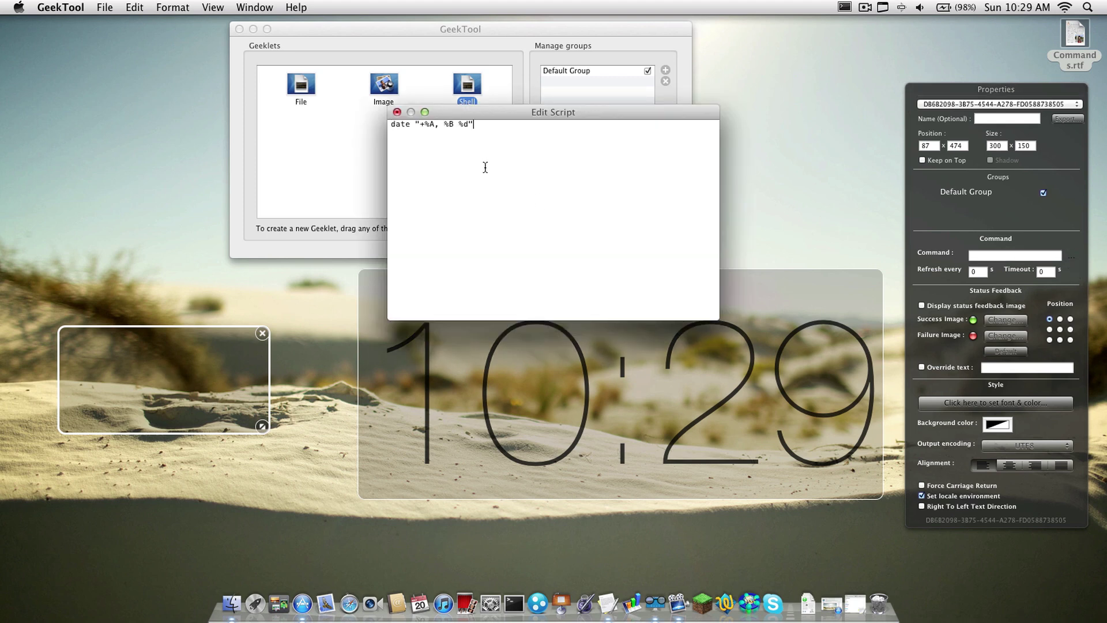
pyautogui.click(397, 112)
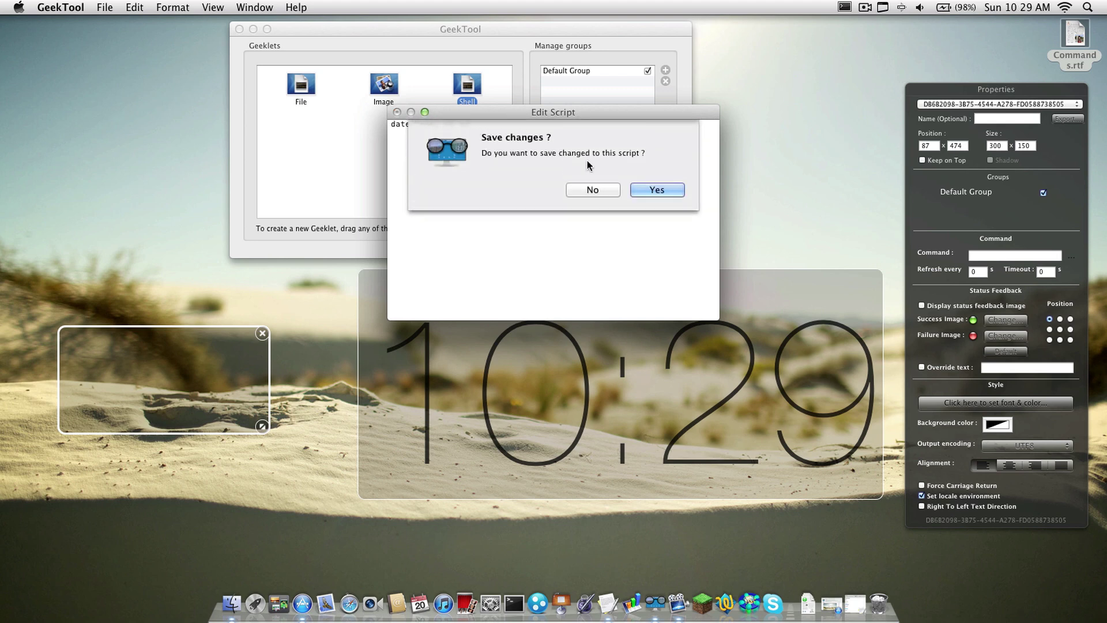
pyautogui.click(661, 190)
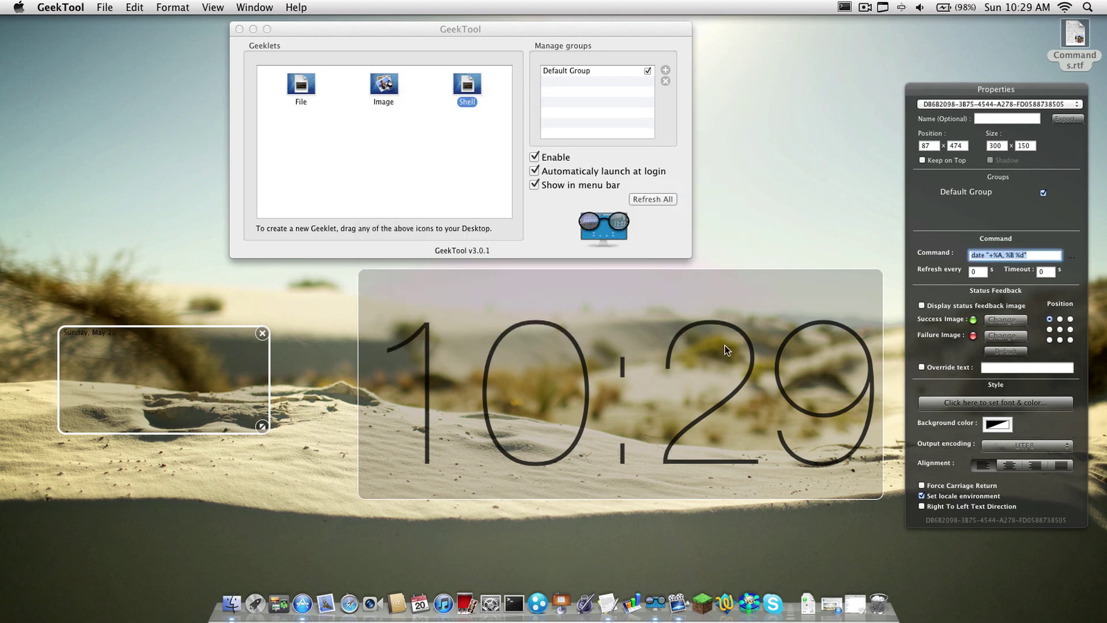
# Set the date text font to Helvetica Neue UltraLight at 65 pt
pyautogui.click(976, 403)
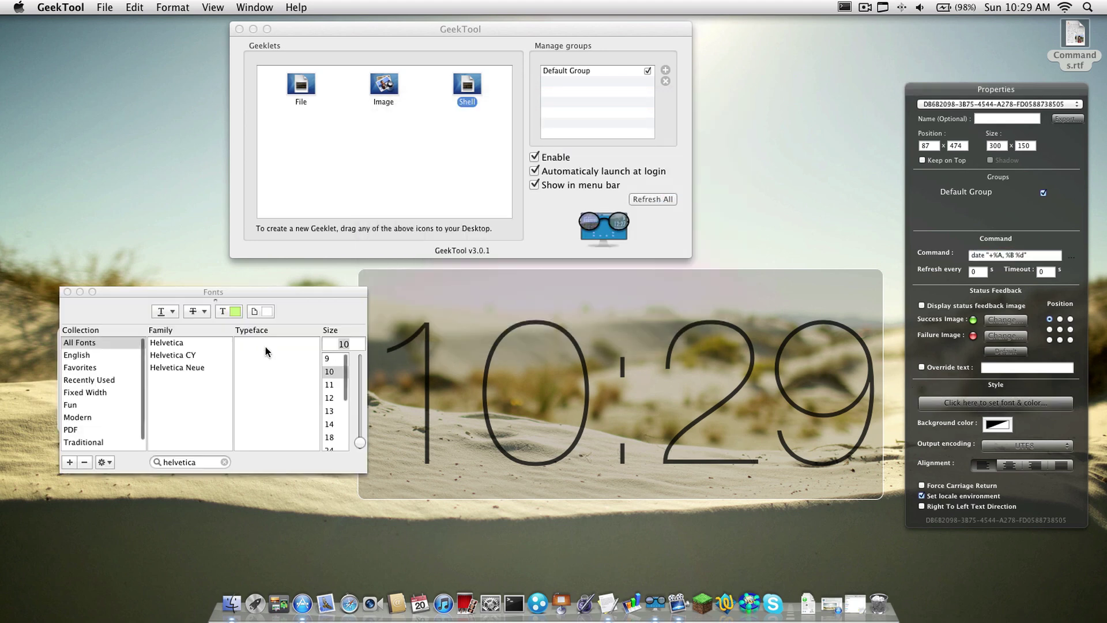
pyautogui.click(200, 368)
pyautogui.click(285, 379)
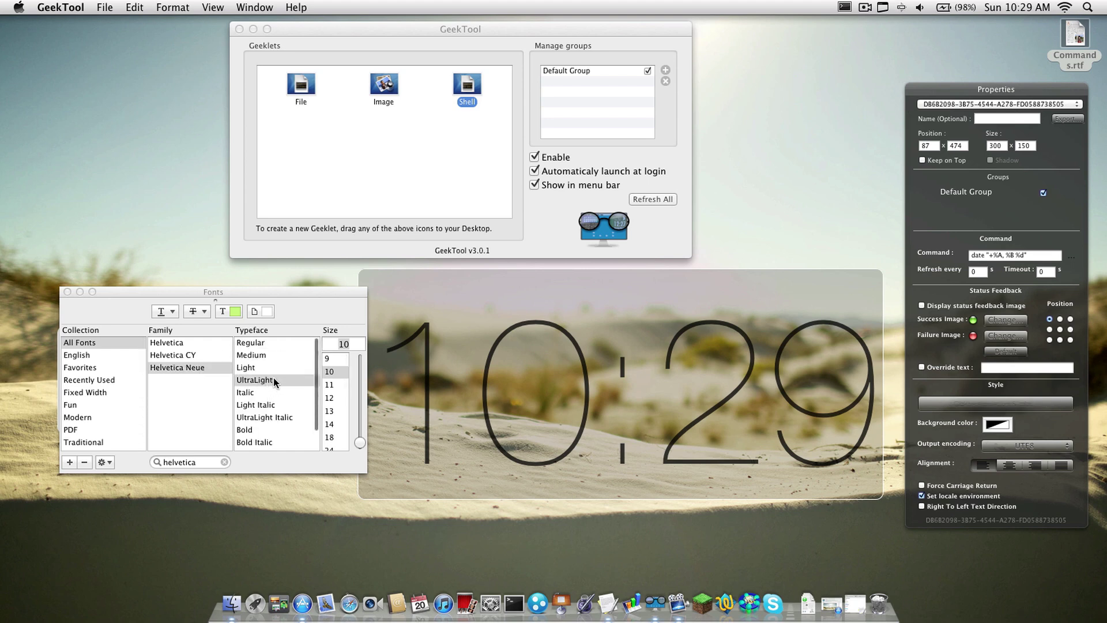
pyautogui.click(348, 344)
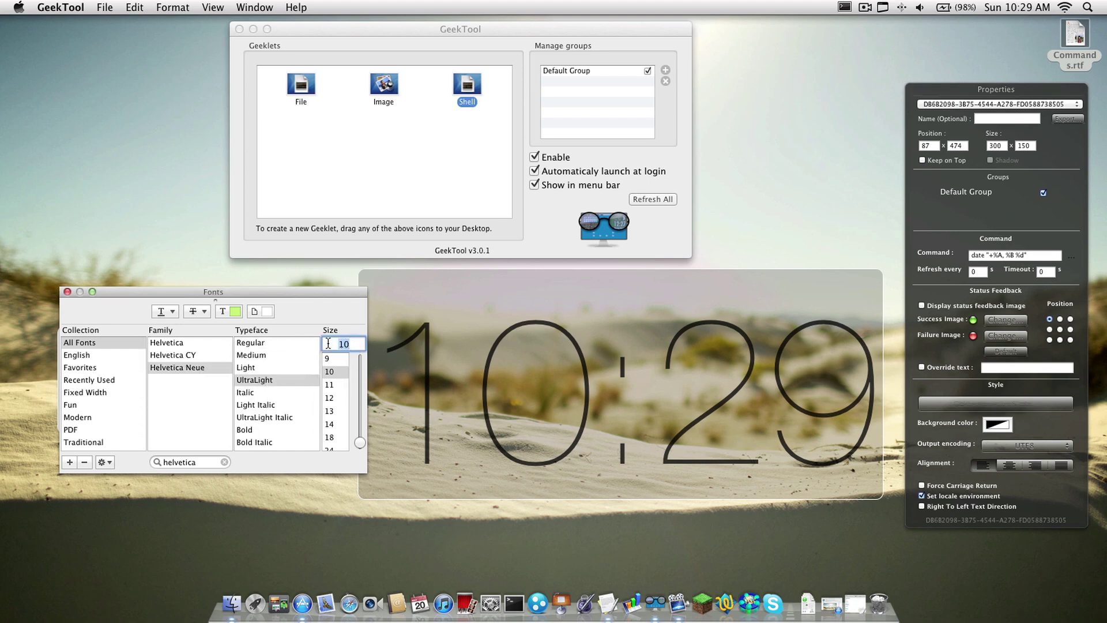
pyautogui.write('65')
pyautogui.press('Return')
pyautogui.click(67, 292)
# Move the date geeklet left of the clock and widen it to fit 'Sunday, May 20'
pyautogui.moveTo(203, 361); pyautogui.dragTo(143, 375)
pyautogui.moveTo(211, 439); pyautogui.dragTo(356, 409)
pyautogui.moveTo(269, 378)
pyautogui.mouseDown()
pyautogui.moveTo(294, 383)
pyautogui.moveTo(281, 389)
pyautogui.mouseUp()
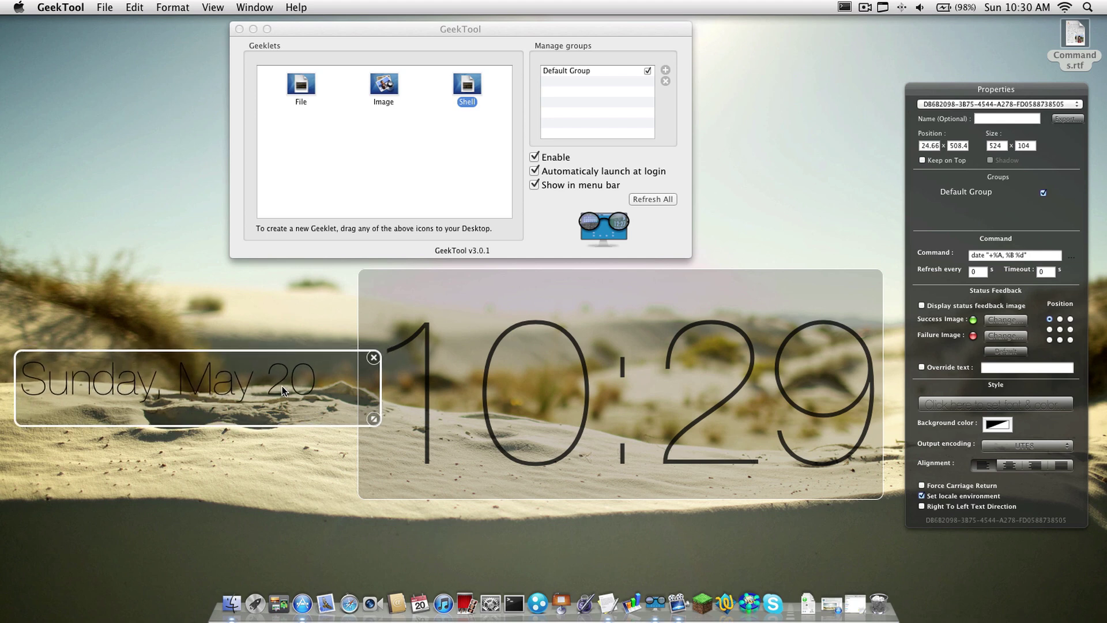
pyautogui.click(203, 299)
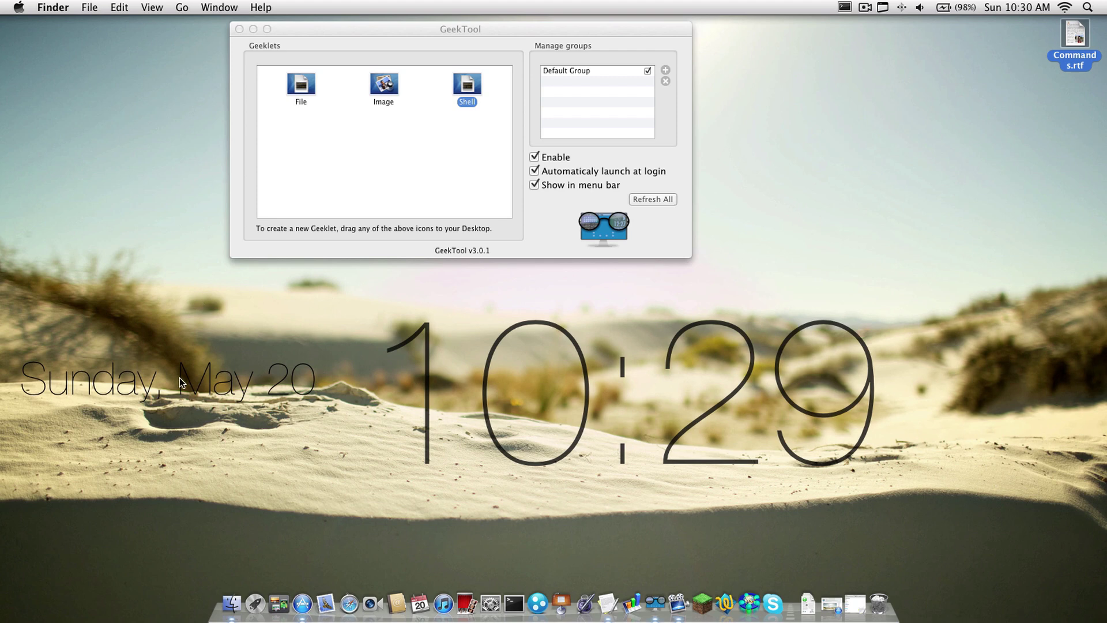
# Set the Sunday, May 20 text colour opacity to 75% and close the Colors and Fonts panels
pyautogui.click(292, 374)
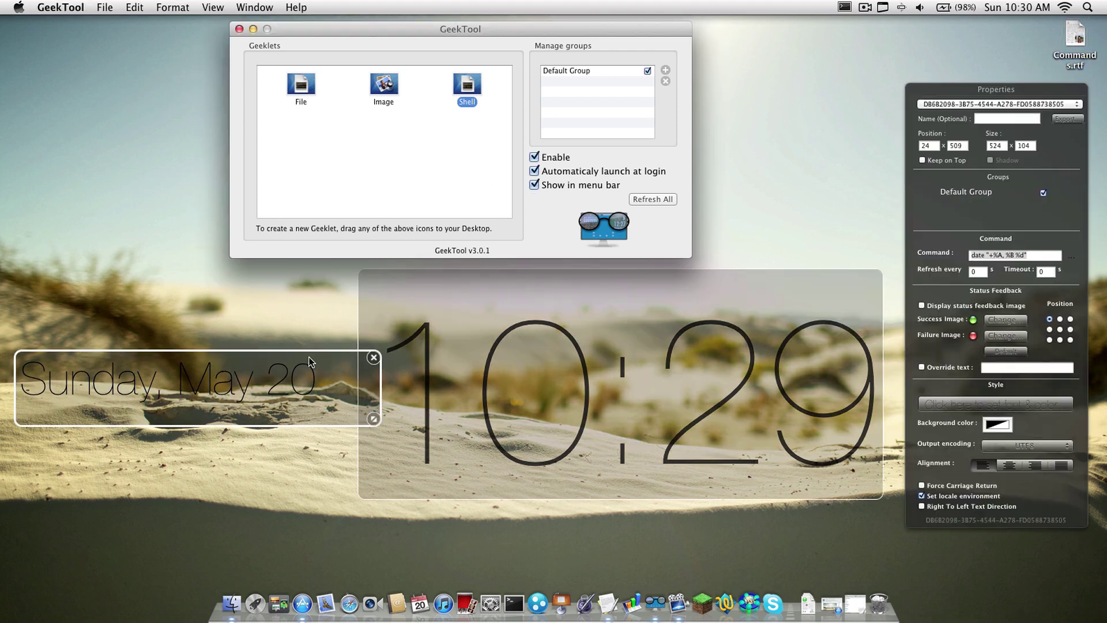
pyautogui.click(285, 375)
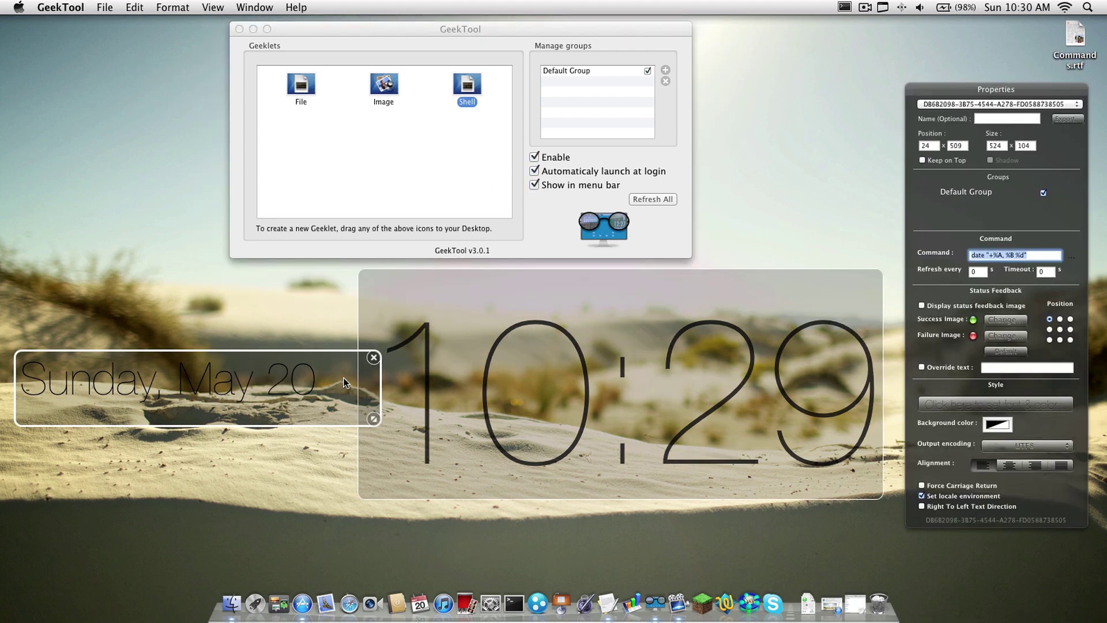
pyautogui.click(1002, 402)
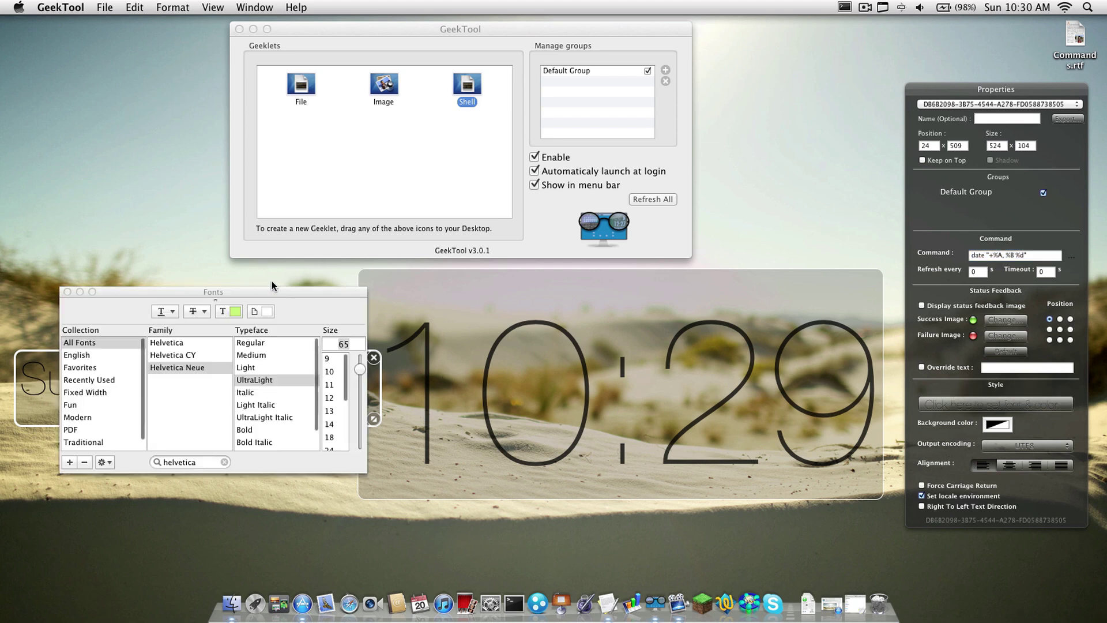
pyautogui.moveTo(268, 290); pyautogui.dragTo(583, 278)
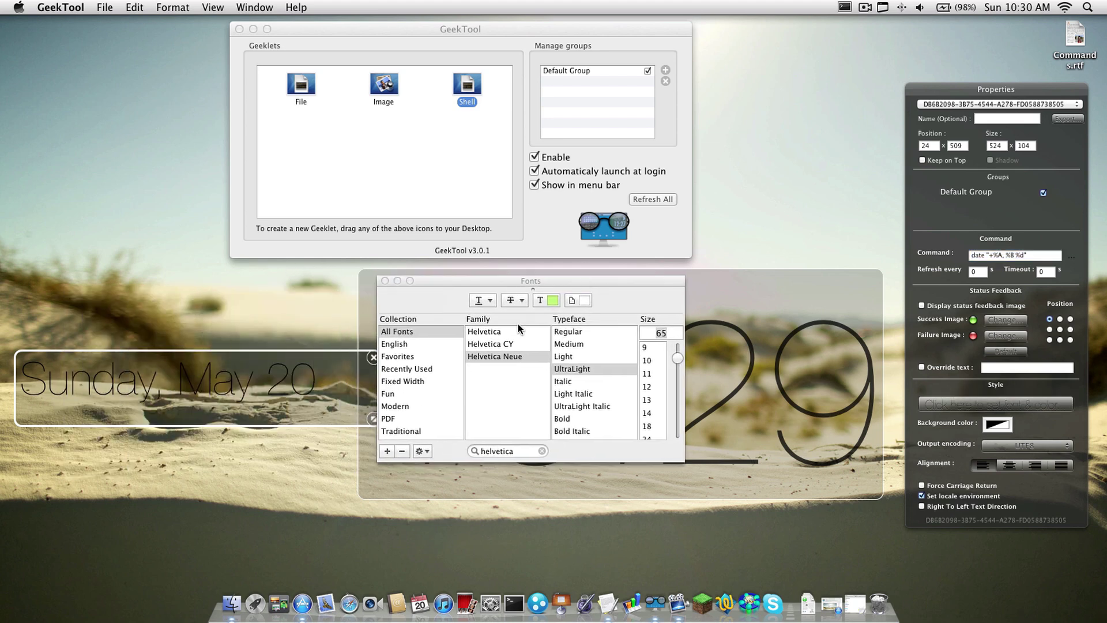
pyautogui.click(551, 301)
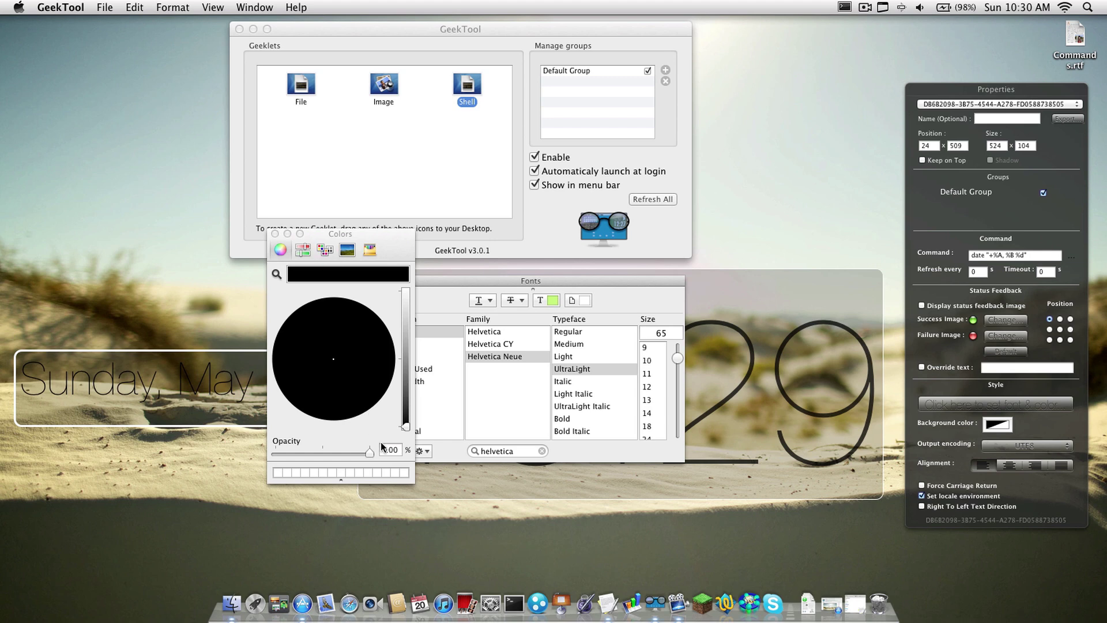
pyautogui.click(397, 450)
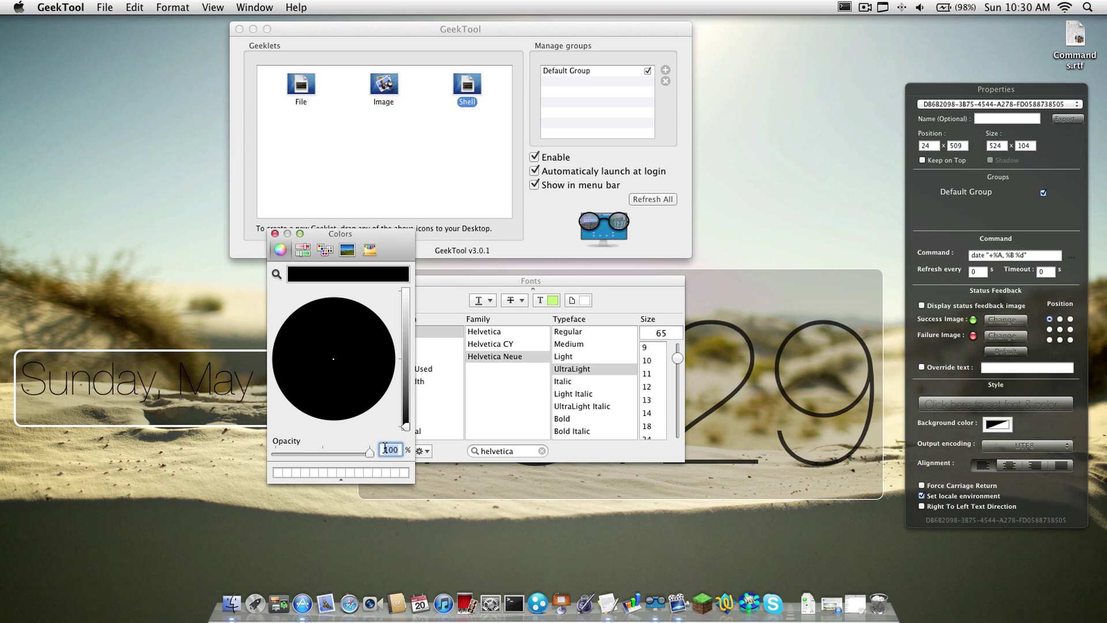
pyautogui.write('75')
pyautogui.press('Return')
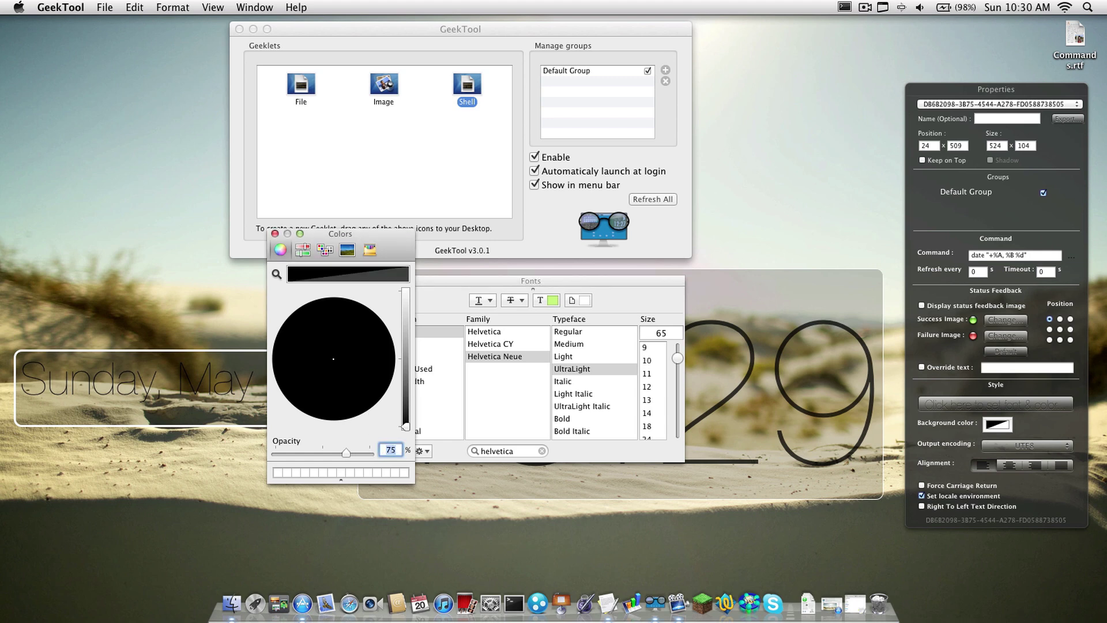
pyautogui.click(275, 233)
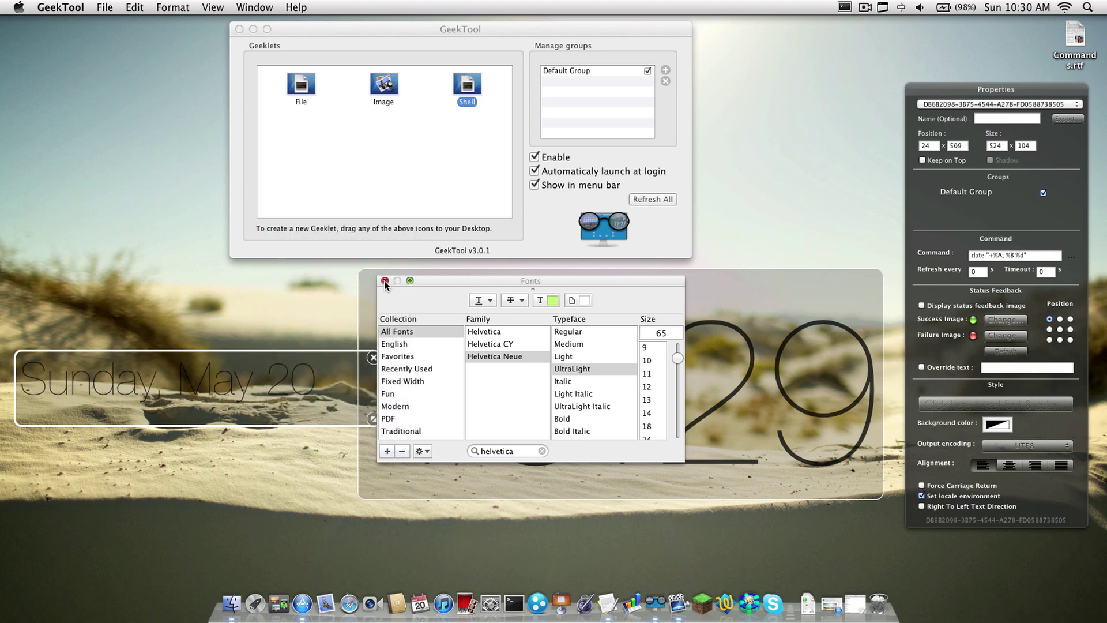
pyautogui.click(385, 281)
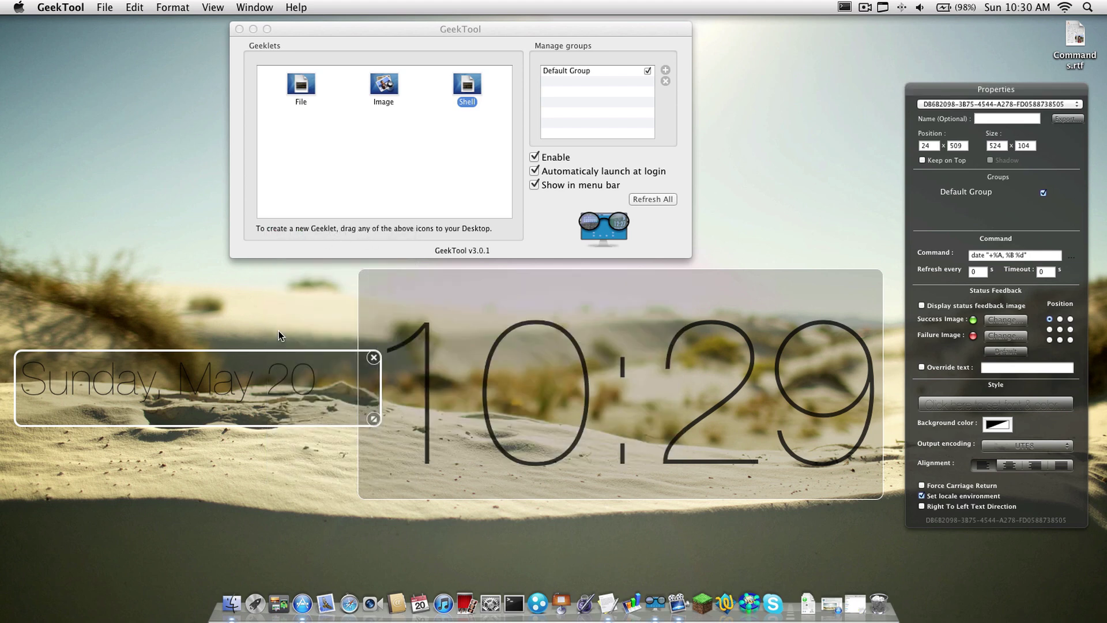
pyautogui.click(269, 306)
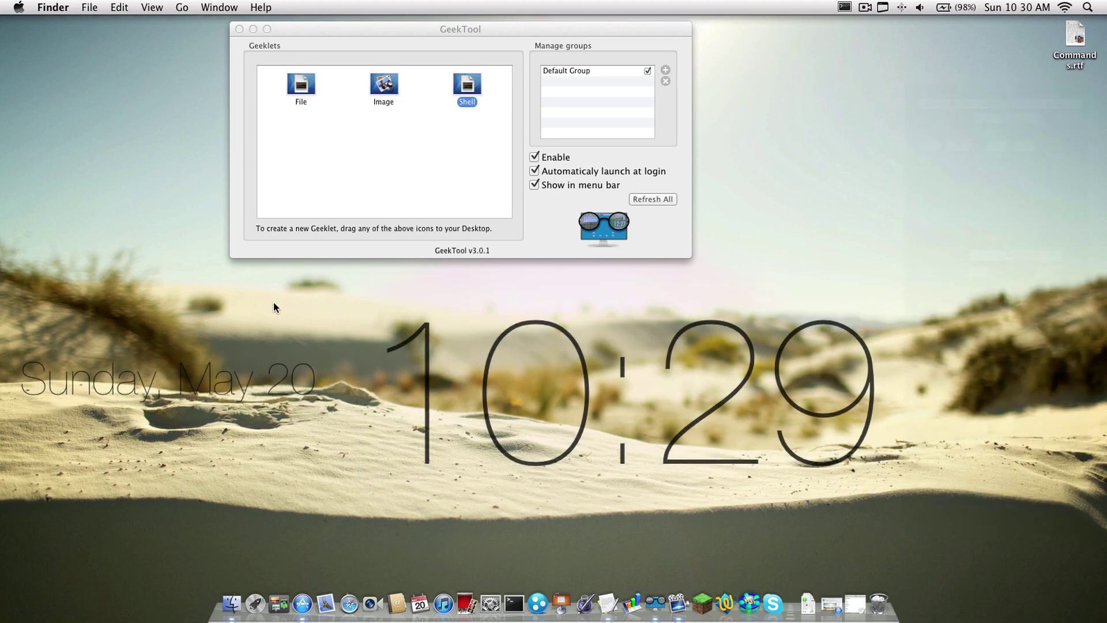
pyautogui.click(410, 242)
pyautogui.moveTo(366, 25); pyautogui.dragTo(180, 31)
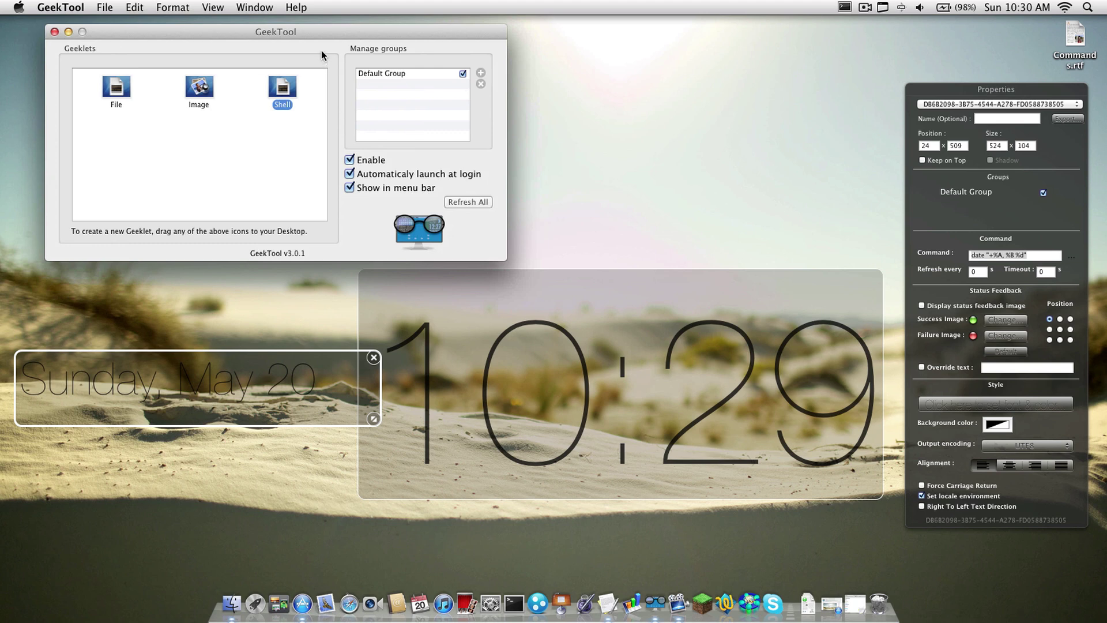
pyautogui.click(230, 603)
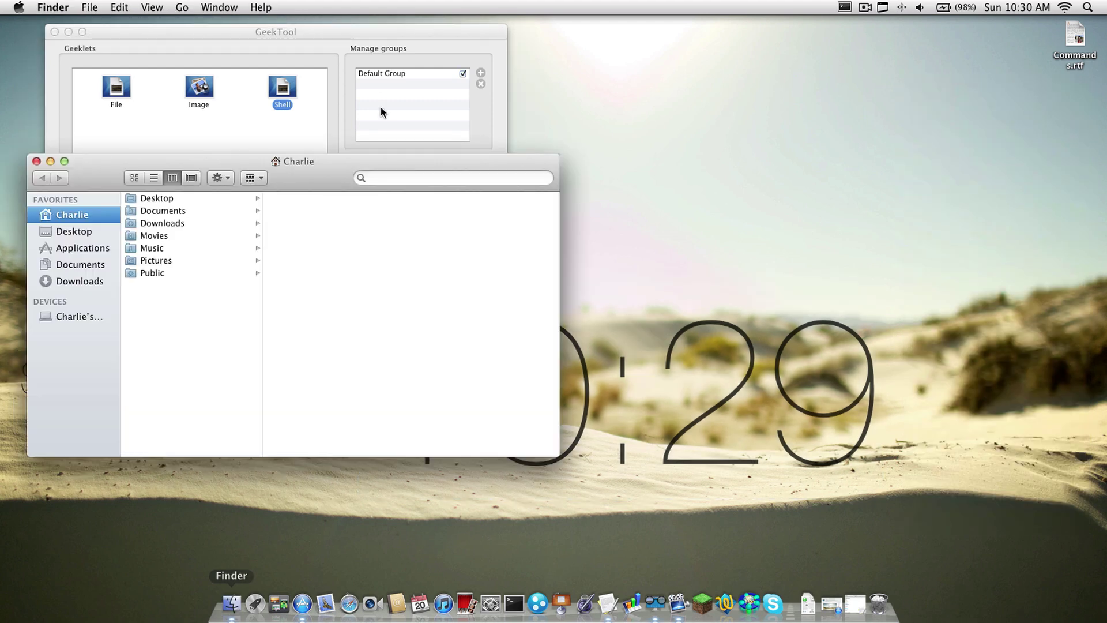
pyautogui.moveTo(329, 171); pyautogui.dragTo(342, 167)
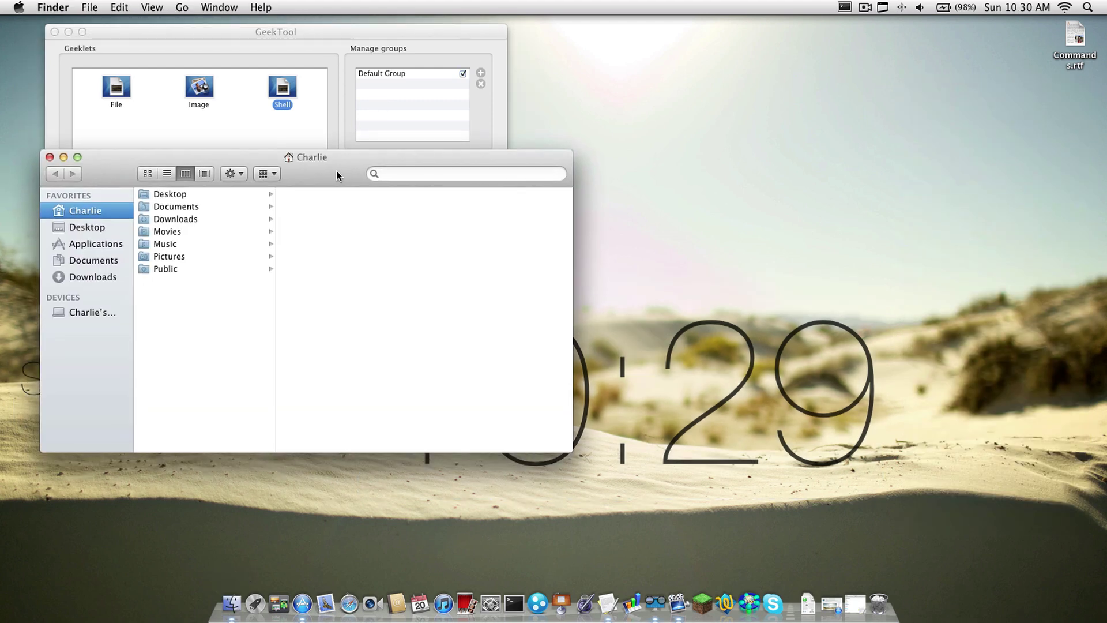
pyautogui.click(158, 255)
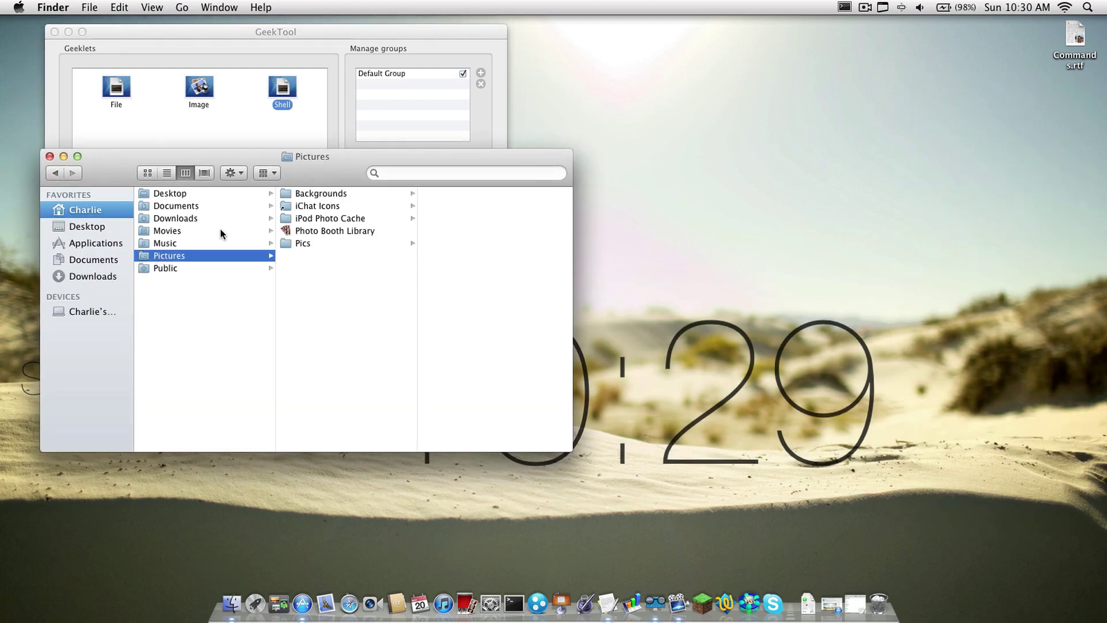
pyautogui.click(300, 243)
pyautogui.click(465, 206)
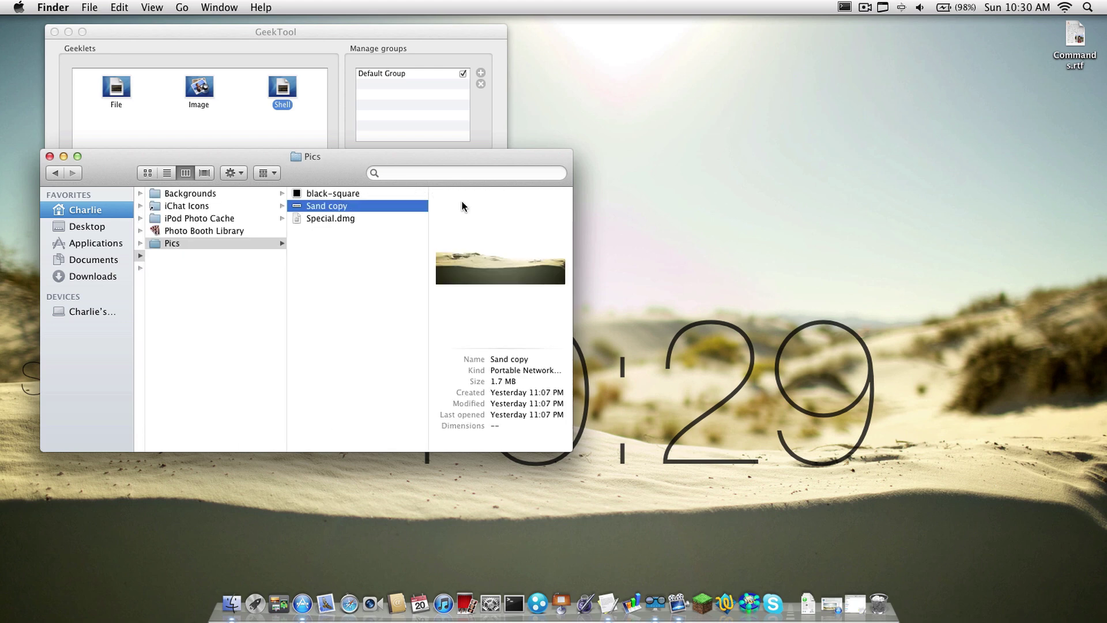
pyautogui.press('space')
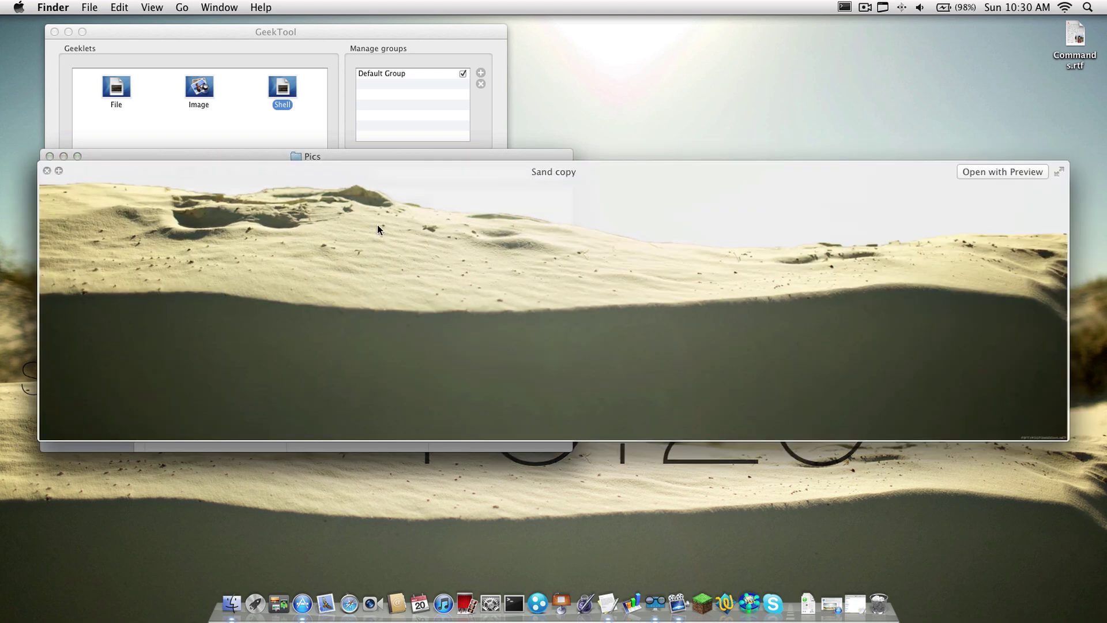
pyautogui.press('space')
pyautogui.click(334, 241)
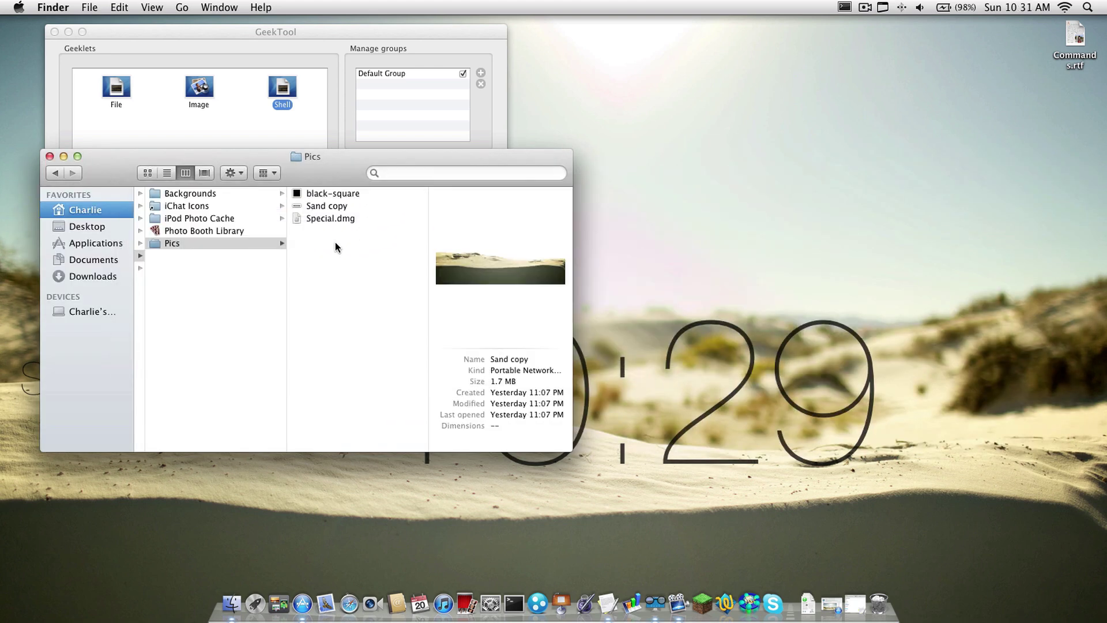
pyautogui.click(49, 156)
# Add an image geeklet whose local picture is Pics/Sand copy
pyautogui.click(147, 147)
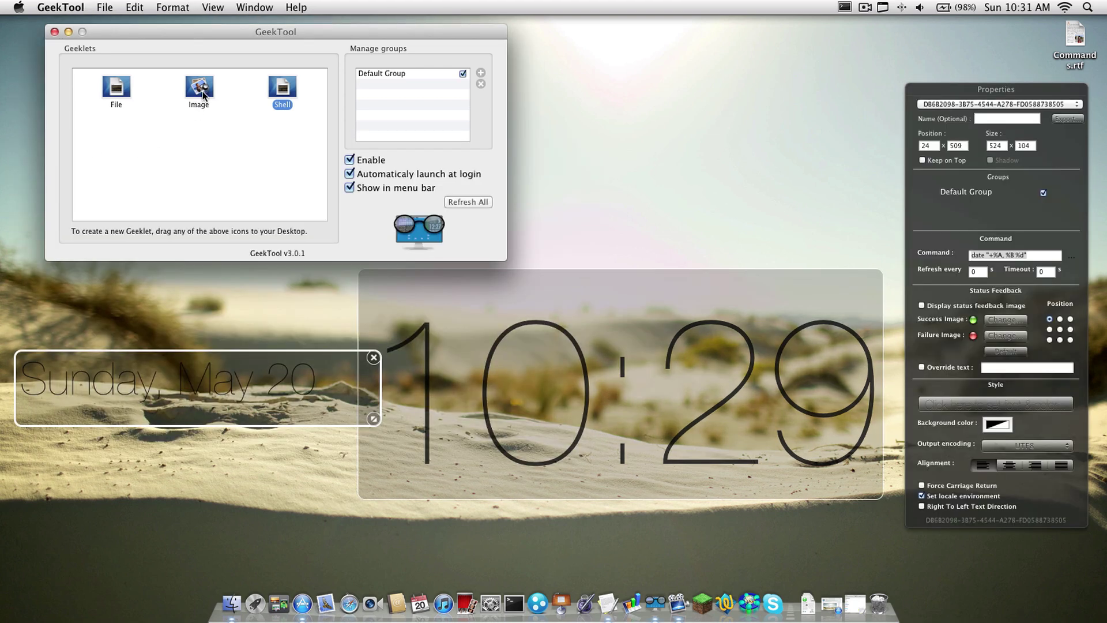
pyautogui.moveTo(198, 88); pyautogui.dragTo(722, 168)
pyautogui.click(972, 265)
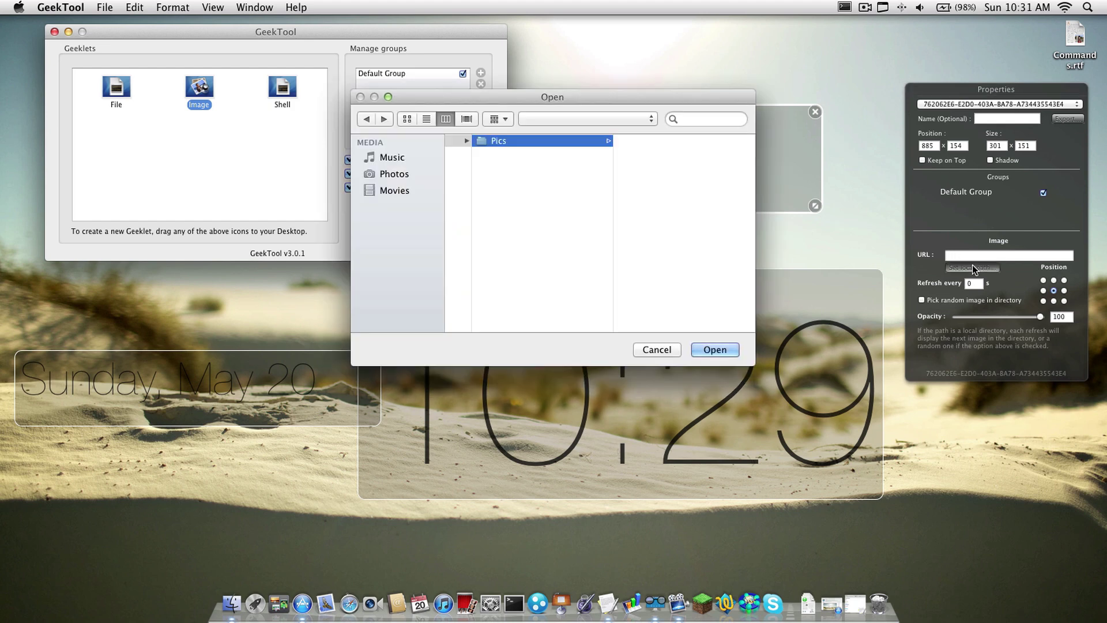
pyautogui.click(657, 154)
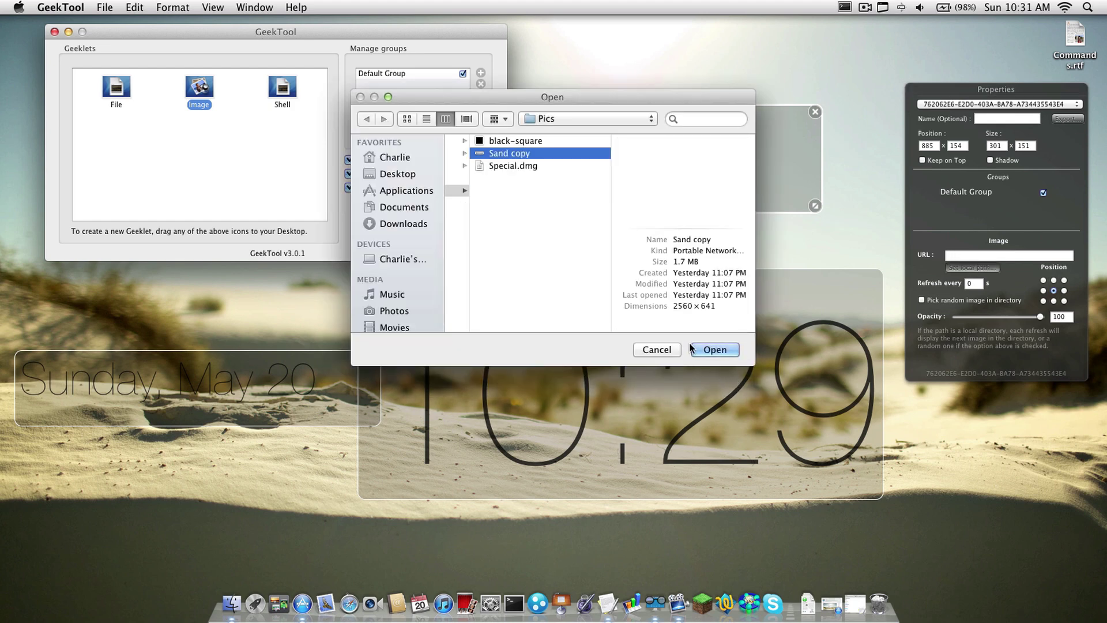
pyautogui.click(714, 350)
# Stretch the sand image geeklet across the lower part of the screen and preview it
pyautogui.moveTo(736, 168); pyautogui.dragTo(120, 410)
pyautogui.moveTo(205, 456); pyautogui.dragTo(860, 513)
pyautogui.moveTo(668, 495); pyautogui.dragTo(676, 184)
pyautogui.moveTo(896, 211); pyautogui.dragTo(1064, 531)
pyautogui.moveTo(1012, 407); pyautogui.dragTo(980, 471)
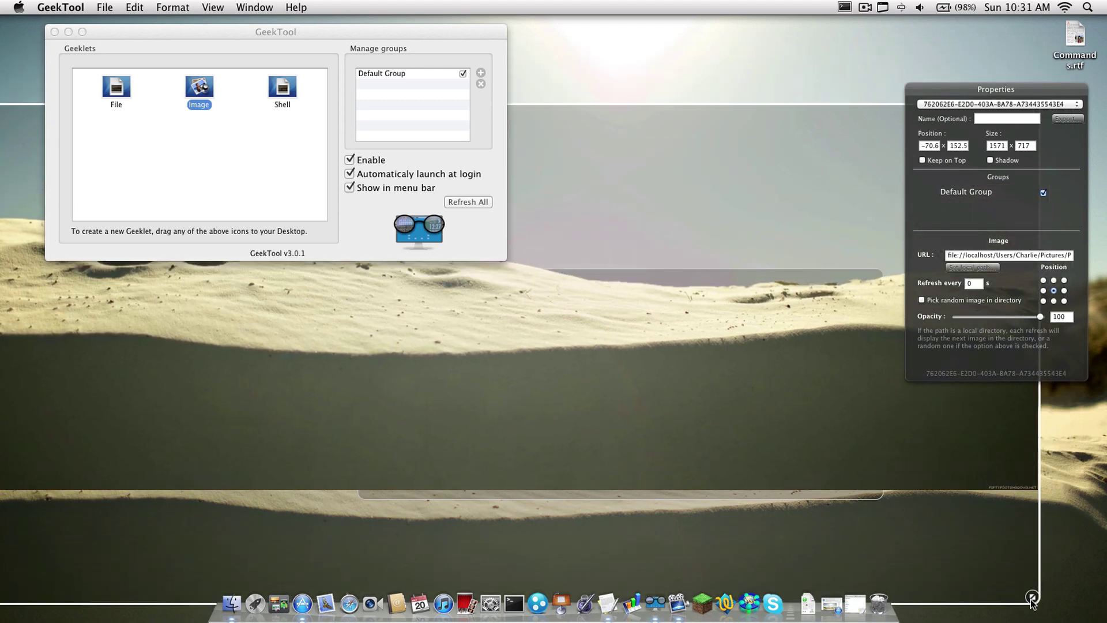
pyautogui.moveTo(1032, 596); pyautogui.dragTo(1031, 460)
pyautogui.moveTo(546, 313); pyautogui.dragTo(669, 454)
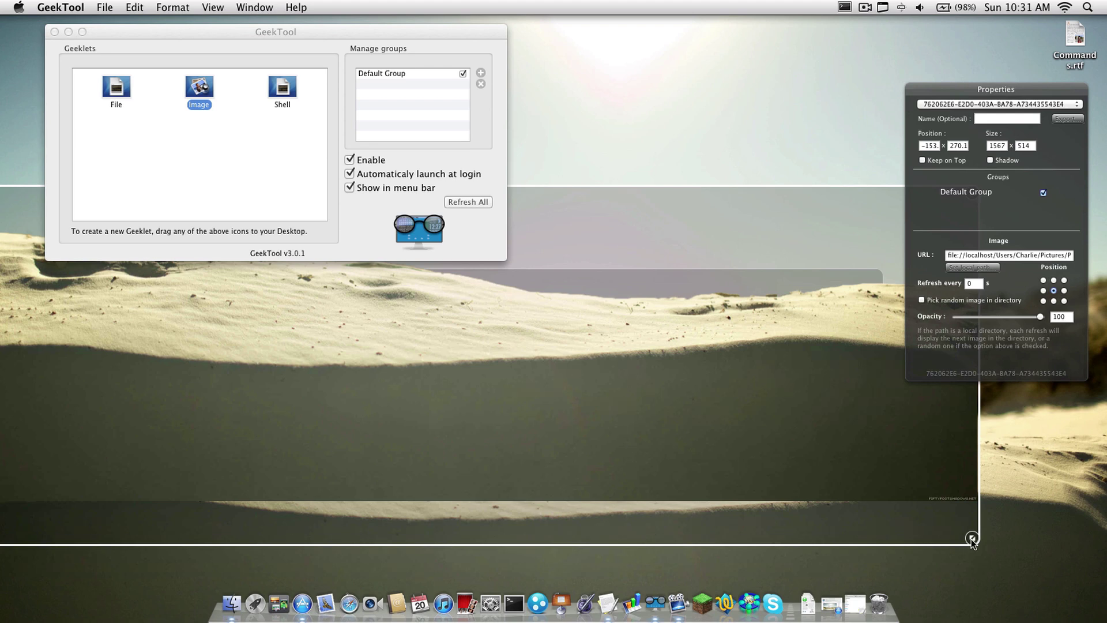
pyautogui.moveTo(971, 539); pyautogui.dragTo(988, 545)
pyautogui.moveTo(800, 516); pyautogui.dragTo(881, 590)
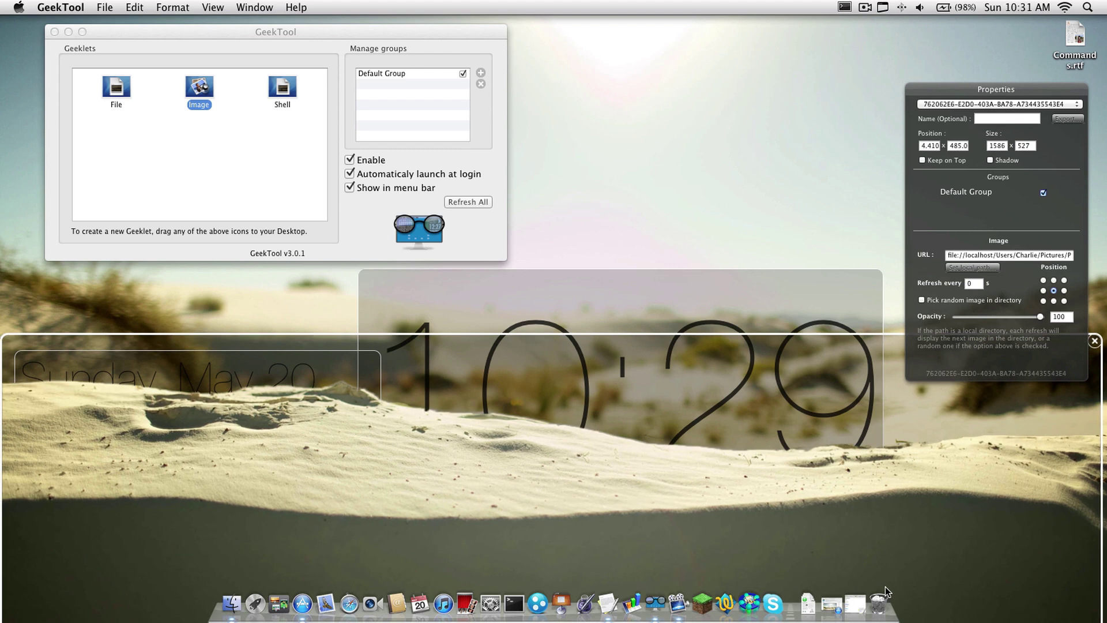
pyautogui.moveTo(884, 586); pyautogui.dragTo(886, 587)
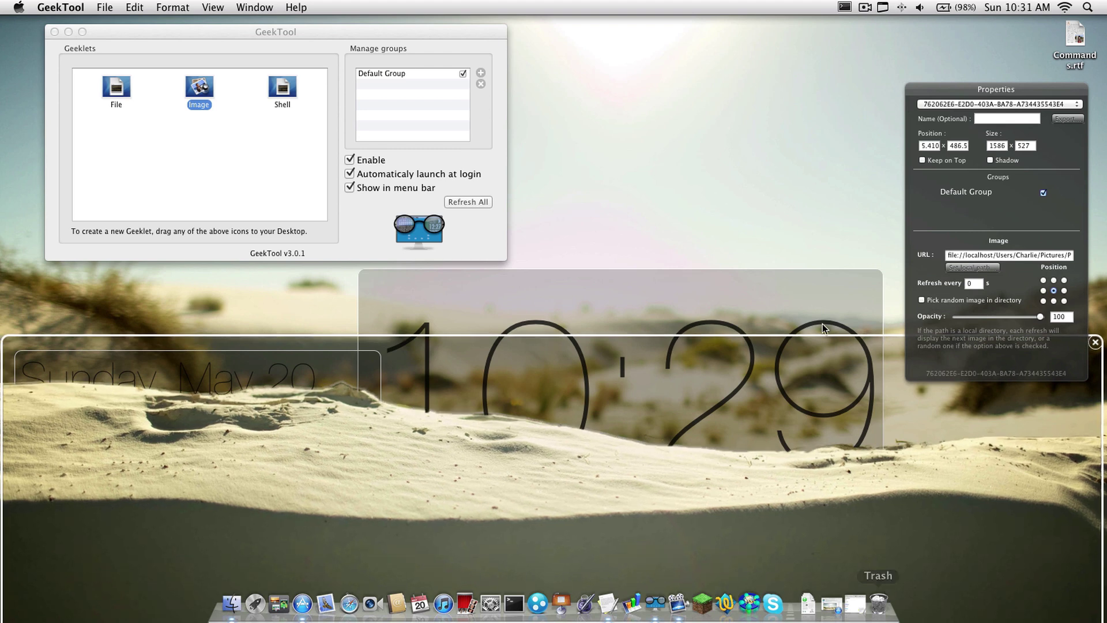
pyautogui.click(861, 196)
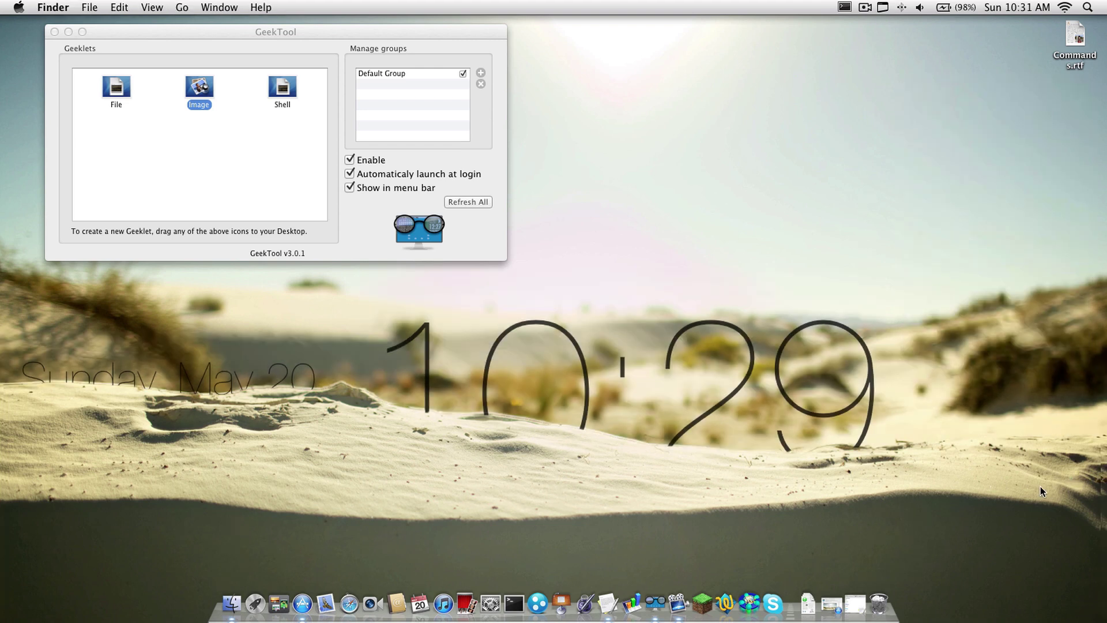
# Fine-tune the sand image to about 1601 by 532 so it covers the clock and date
pyautogui.click(558, 310)
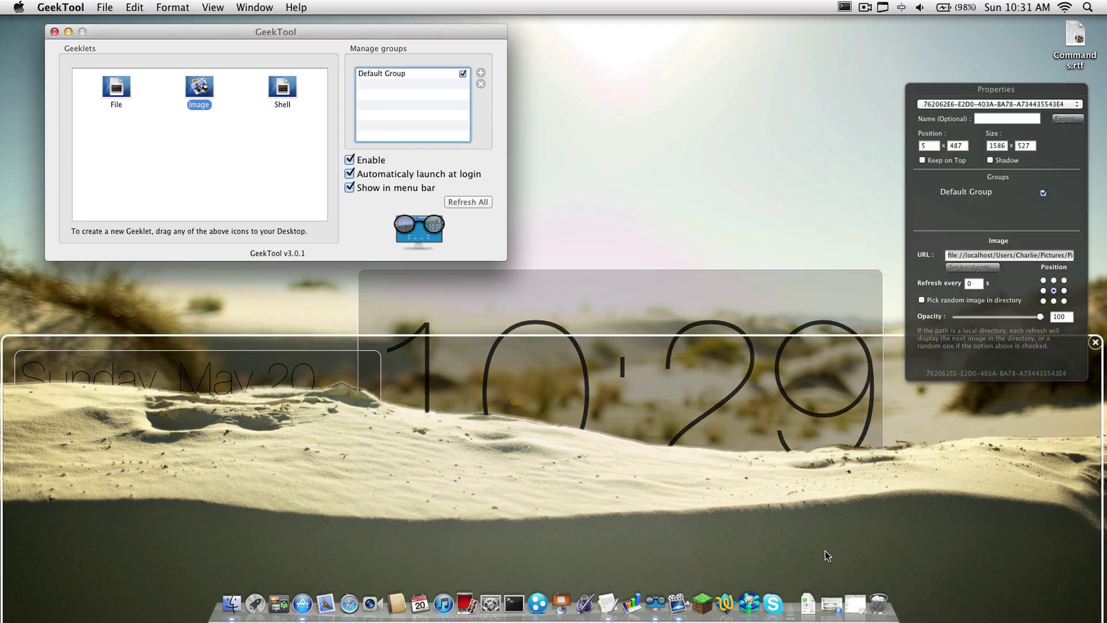
pyautogui.moveTo(953, 514); pyautogui.dragTo(927, 457)
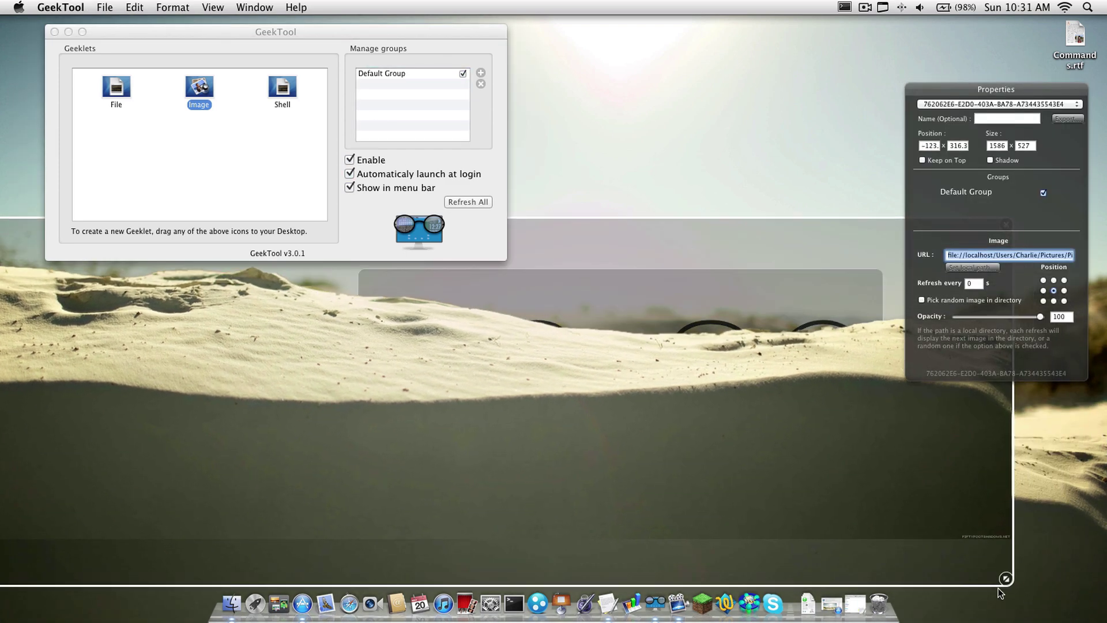
pyautogui.moveTo(1012, 579); pyautogui.dragTo(1025, 584)
pyautogui.moveTo(946, 500); pyautogui.dragTo(1025, 618)
pyautogui.click(655, 163)
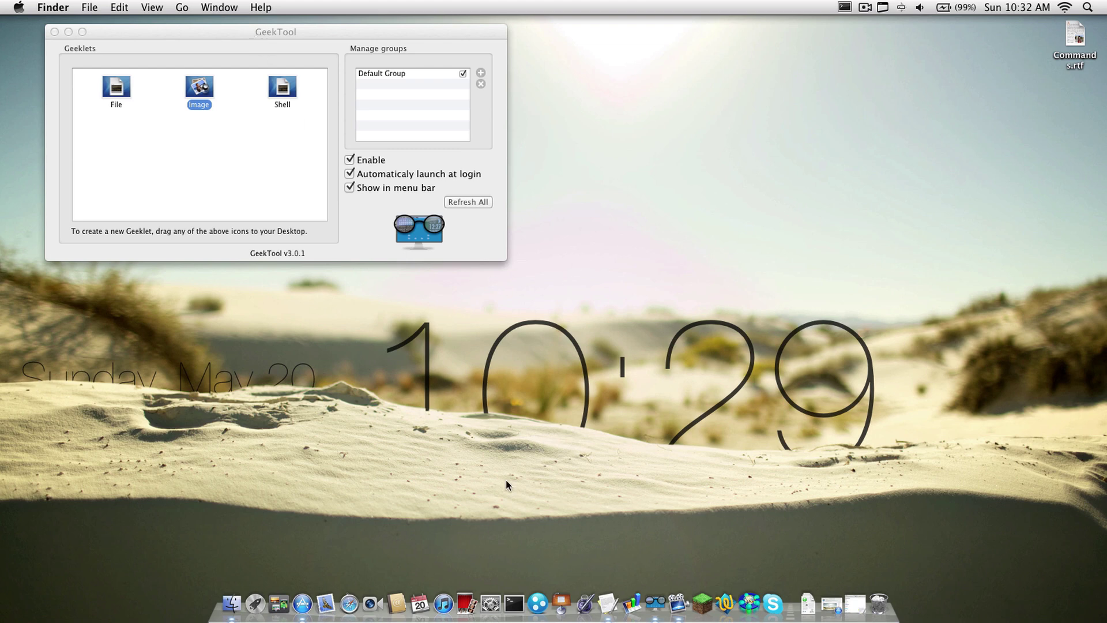
# Send the sand image geeklet behind the clock and date
pyautogui.click(293, 30)
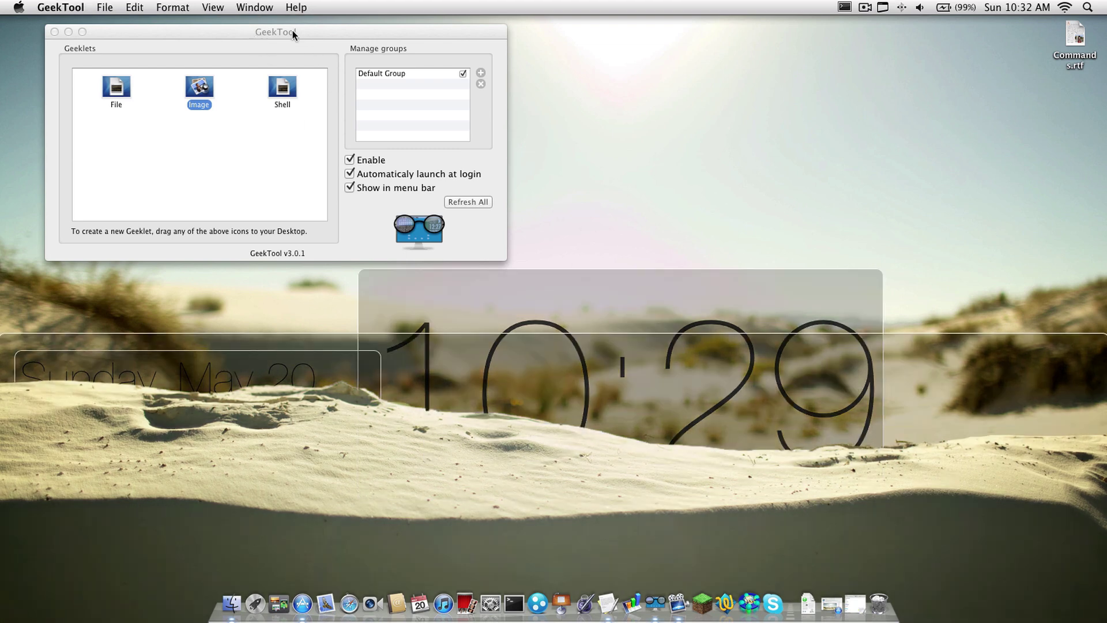
pyautogui.click(404, 503)
pyautogui.rightClick(404, 504)
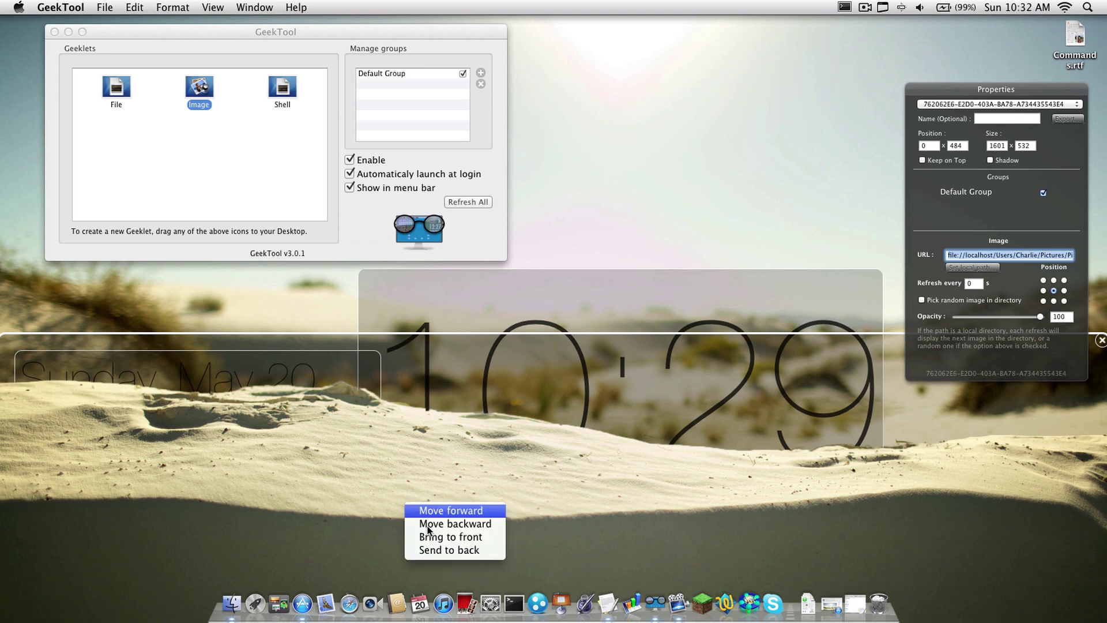
pyautogui.click(439, 546)
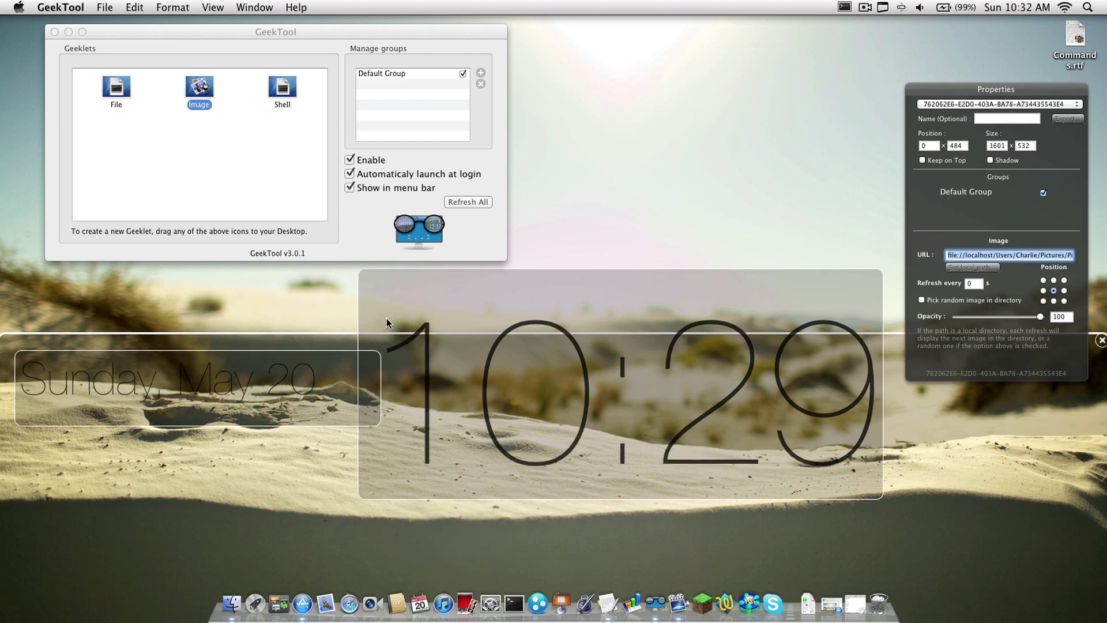
pyautogui.click(353, 286)
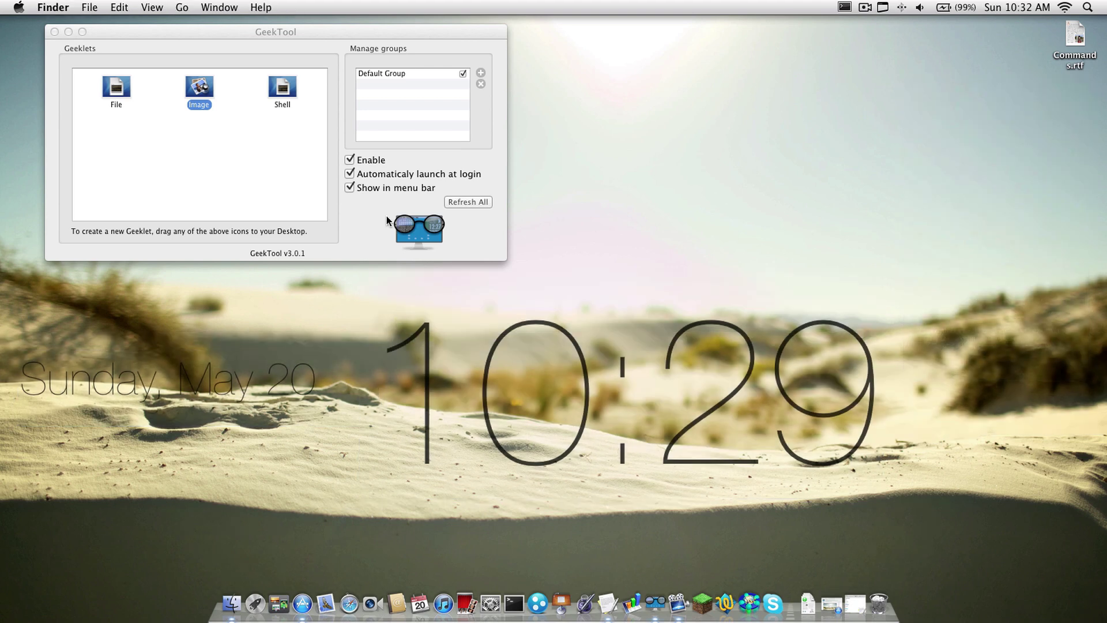
# Turn all geeklets off and back on to refresh them
pyautogui.click(350, 160)
pyautogui.click(431, 345)
pyautogui.click(341, 209)
pyautogui.click(350, 160)
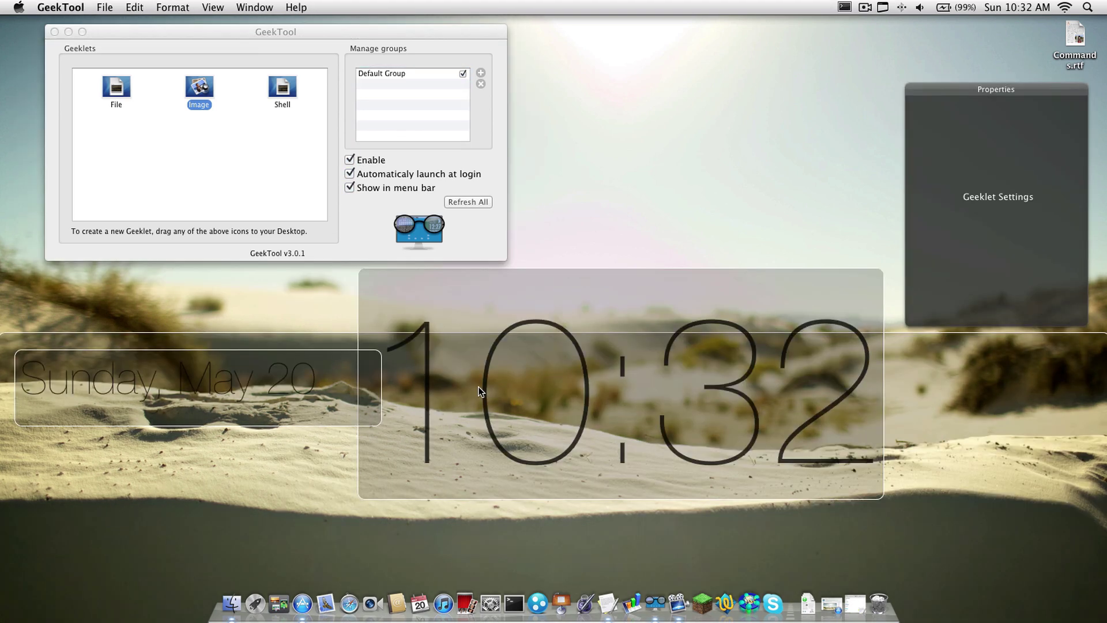
# Set the clock's refresh interval to 1 and edit the date geeklet's refresh interval
pyautogui.click(487, 386)
pyautogui.click(972, 272)
pyautogui.write('10')
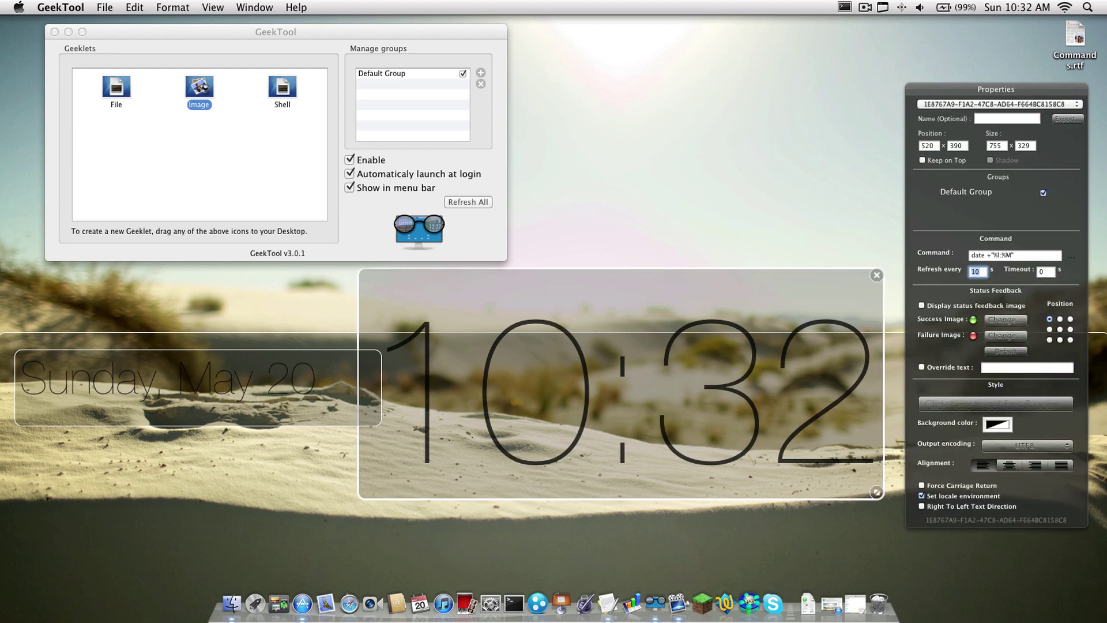
pyautogui.click(278, 383)
pyautogui.click(976, 272)
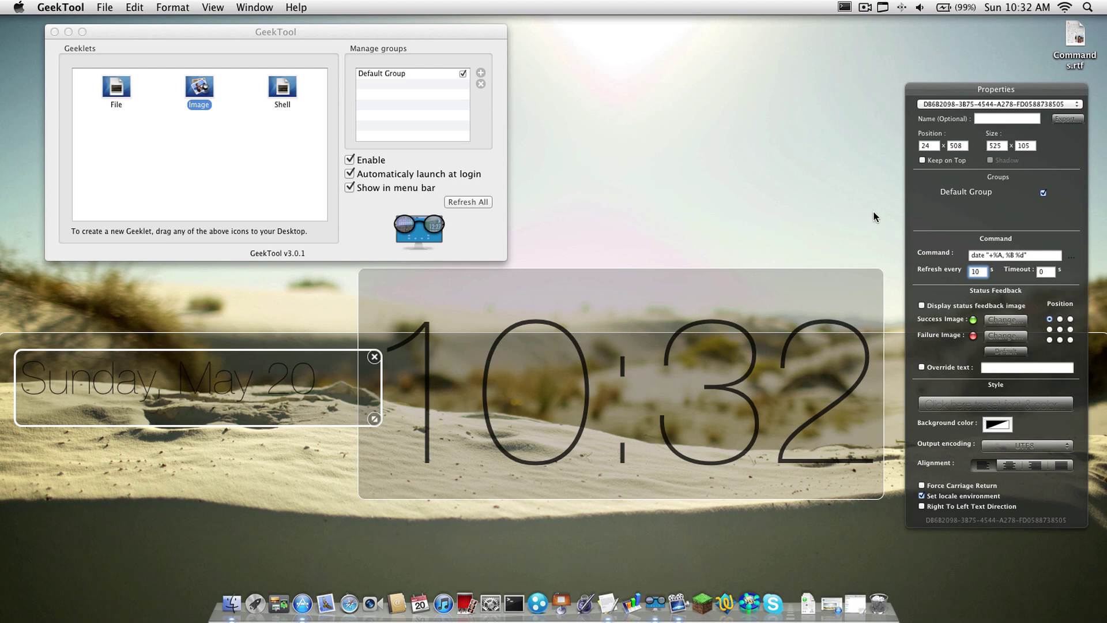
pyautogui.click(780, 126)
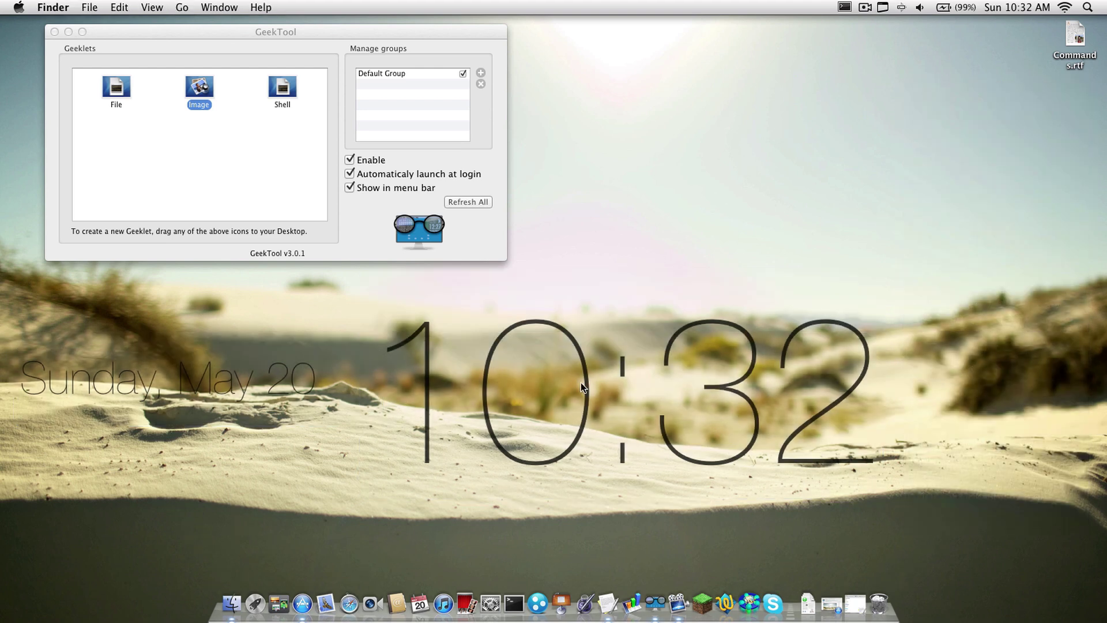
# Send the clock and date behind the sand image, then close GeekTool
pyautogui.click(369, 273)
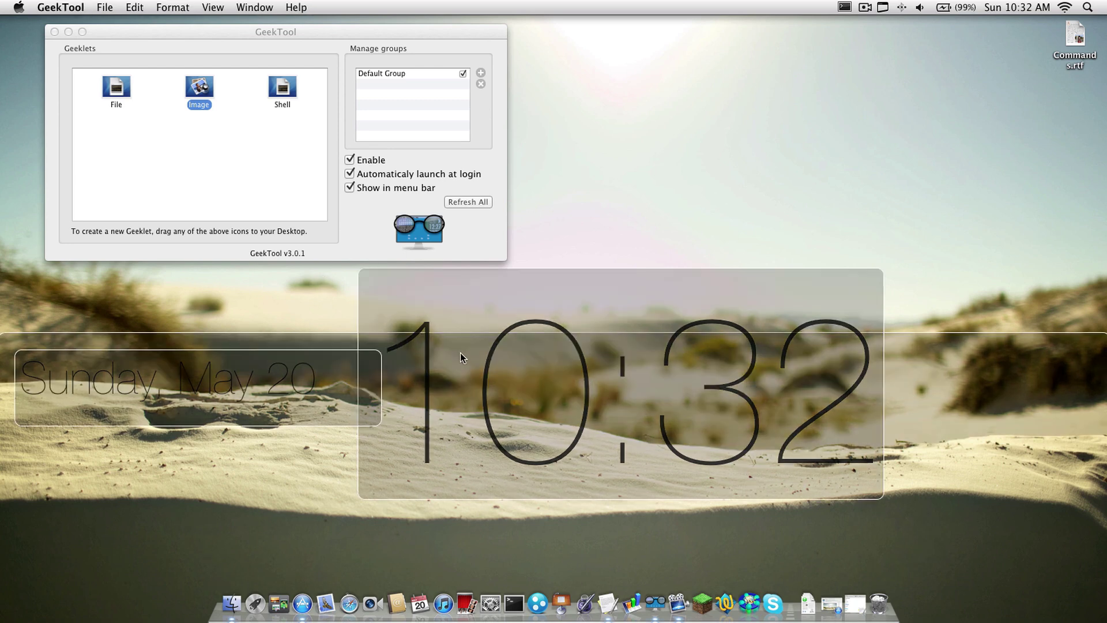
pyautogui.rightClick(426, 335)
pyautogui.click(462, 378)
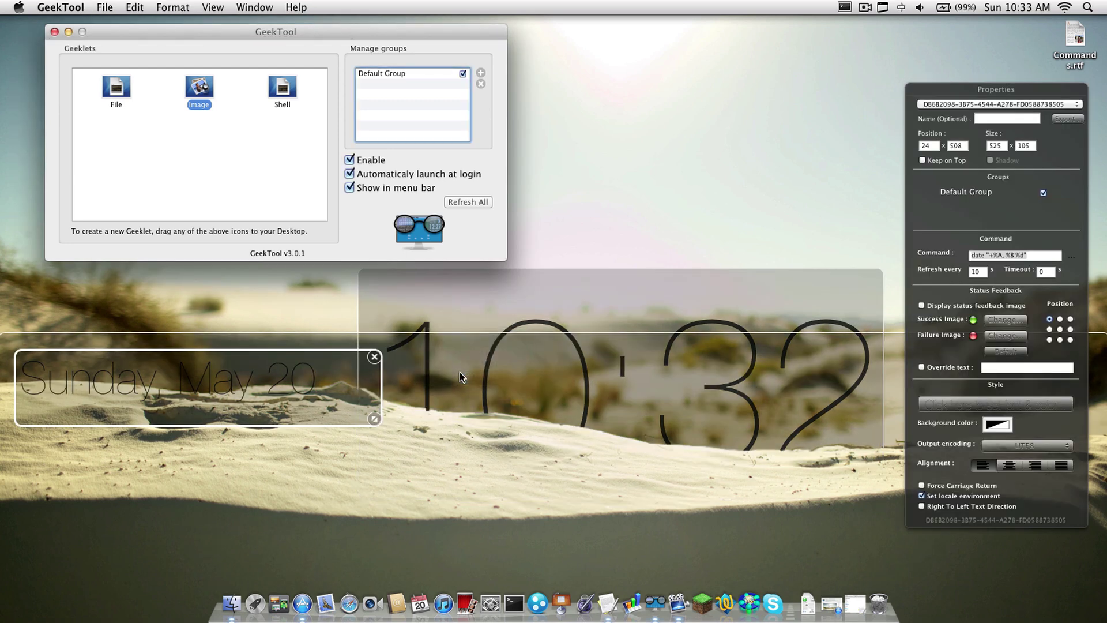
pyautogui.rightClick(289, 383)
pyautogui.click(322, 426)
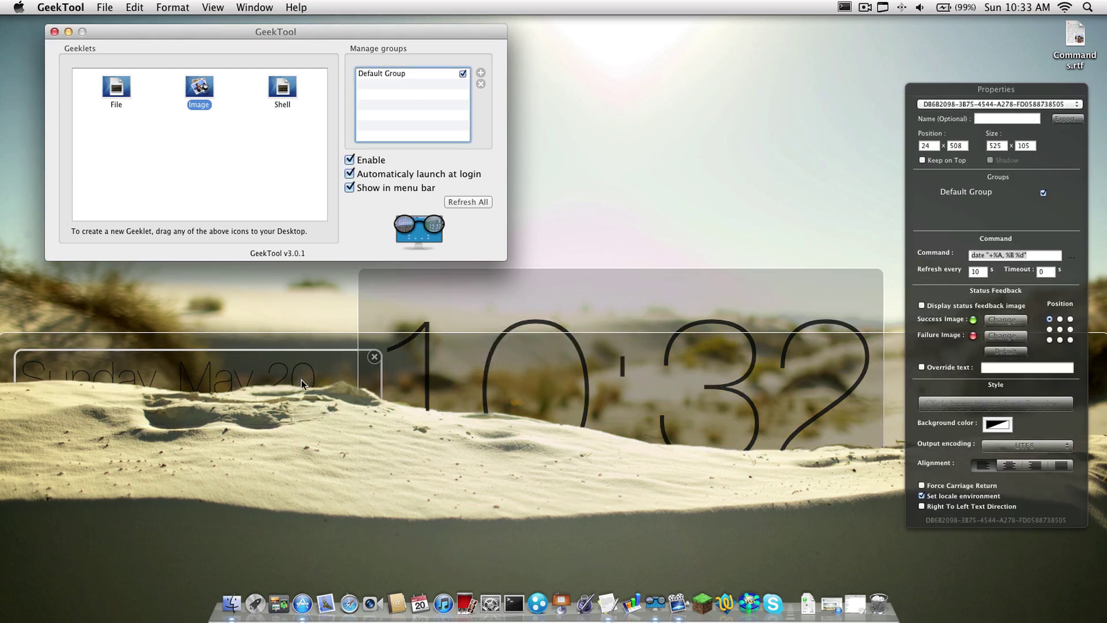
pyautogui.click(287, 299)
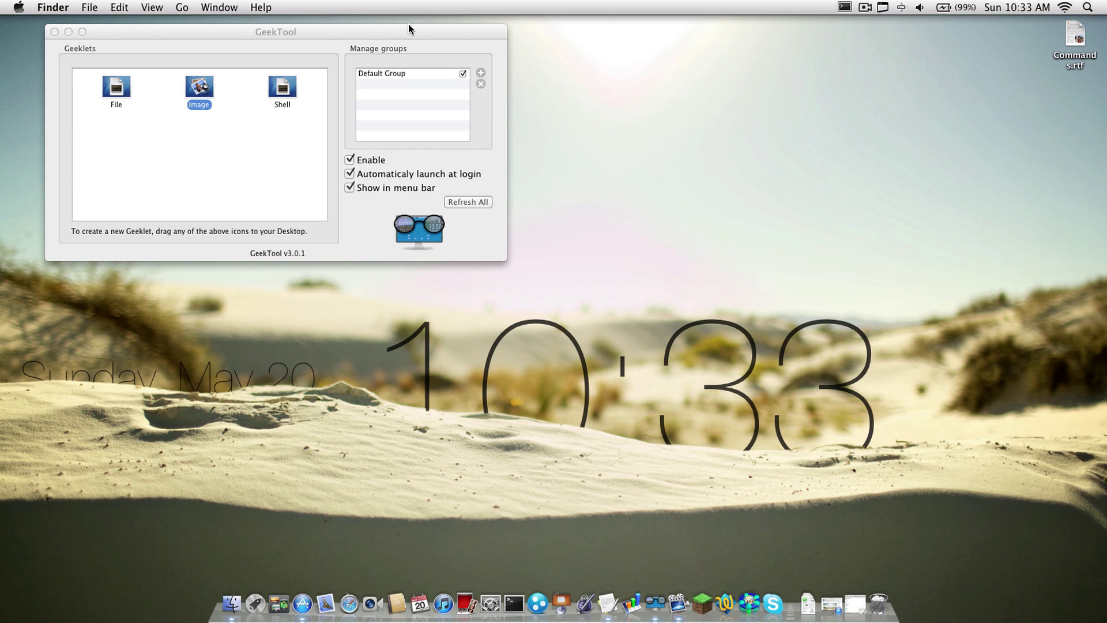
pyautogui.moveTo(393, 32); pyautogui.dragTo(364, 33)
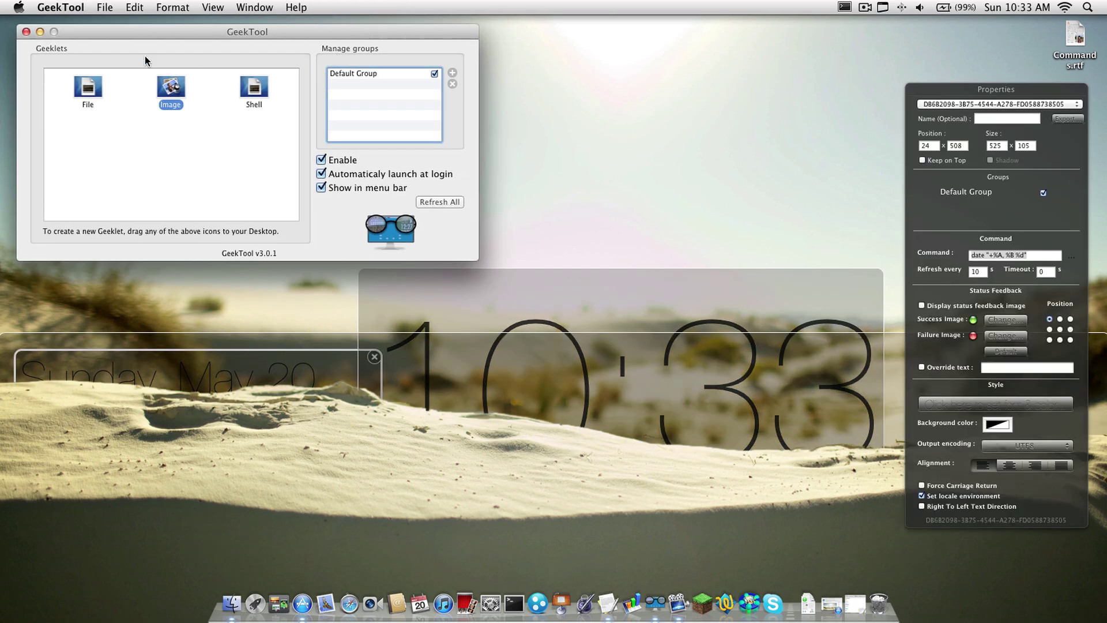
pyautogui.click(26, 32)
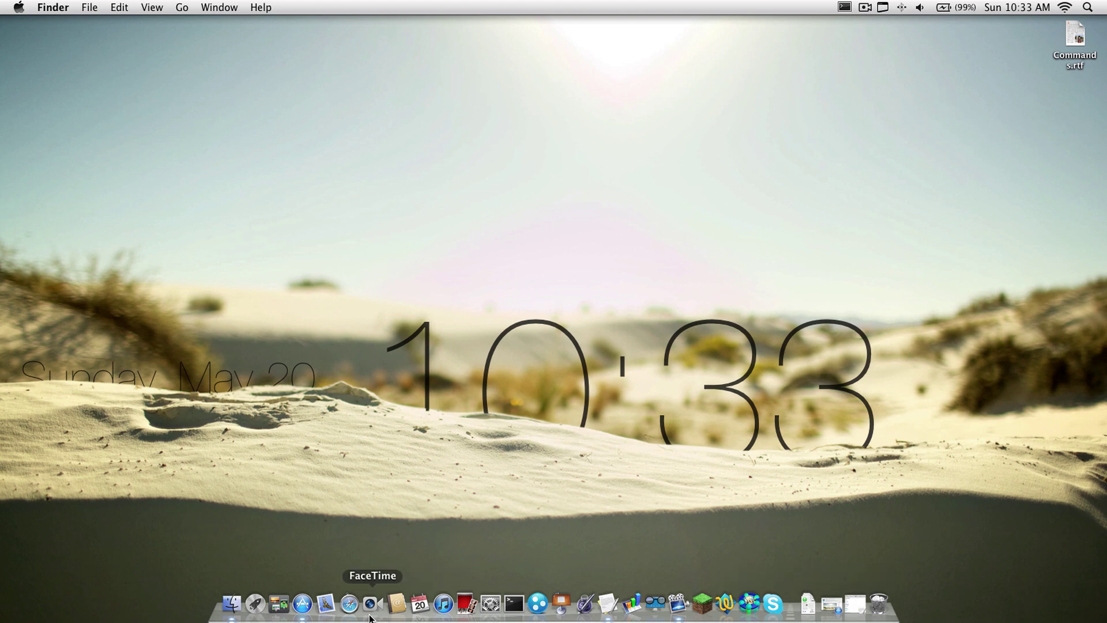
# Search Google in Safari for 'nocture app mac', open MacUpdate's Nocturne page, then close it
pyautogui.click(351, 613)
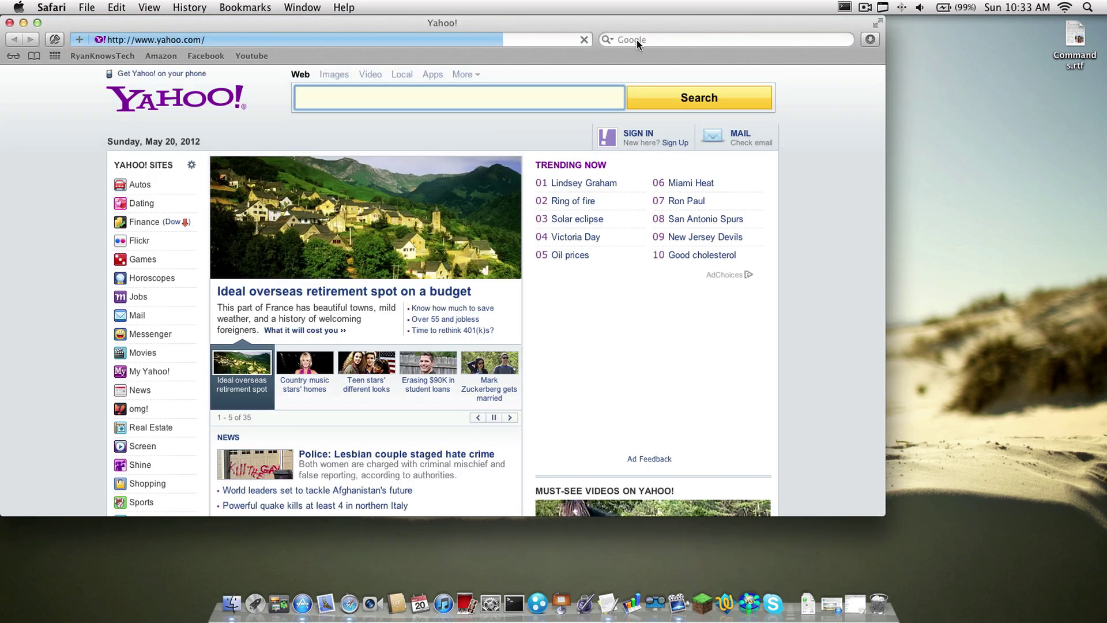
pyautogui.click(636, 40)
pyautogui.write('noc')
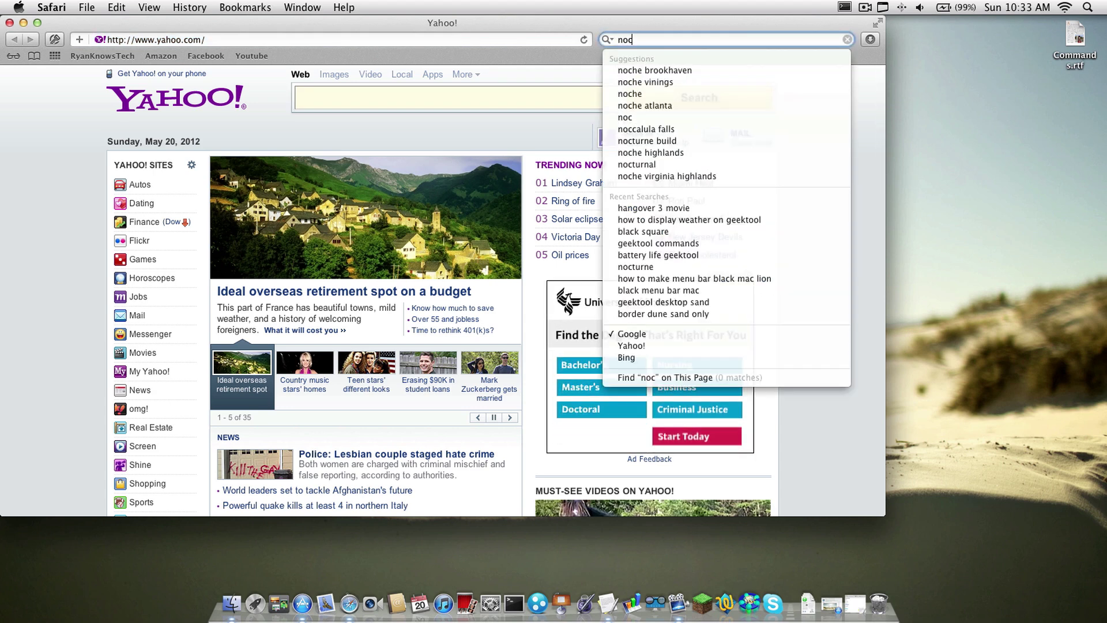
pyautogui.write('ture')
pyautogui.press('Return')
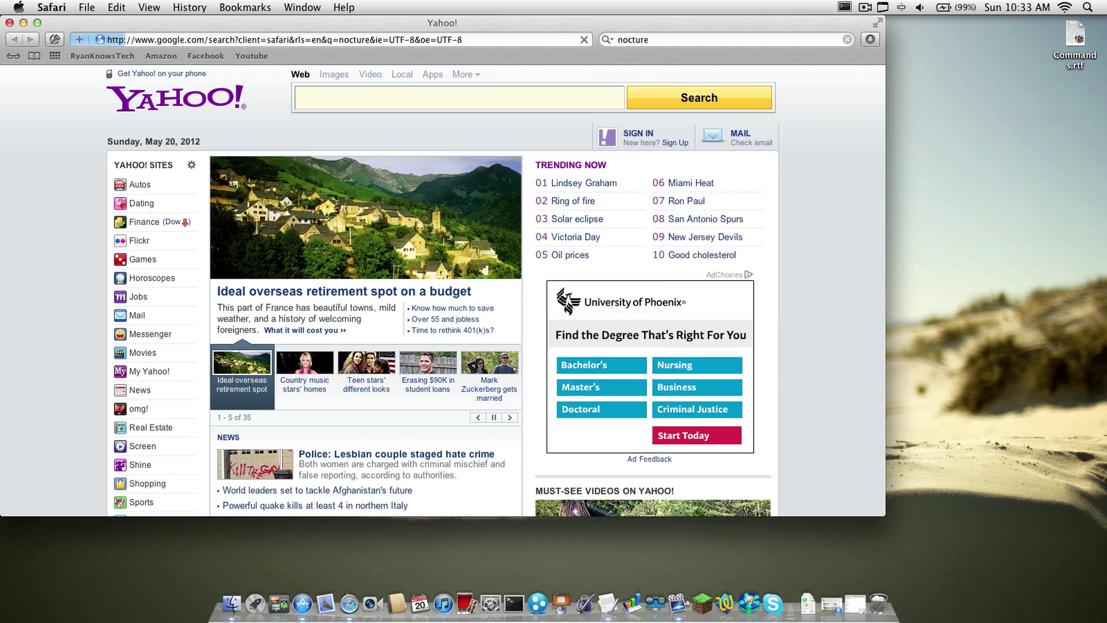
pyautogui.click(657, 39)
pyautogui.write('app')
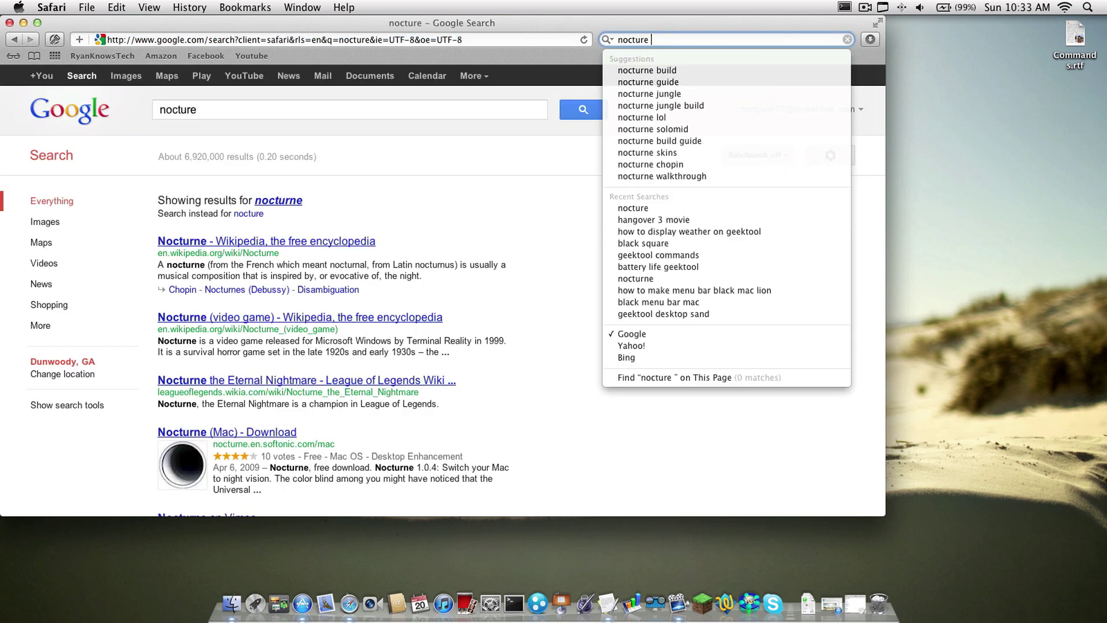
pyautogui.write(' mac')
pyautogui.press('Return')
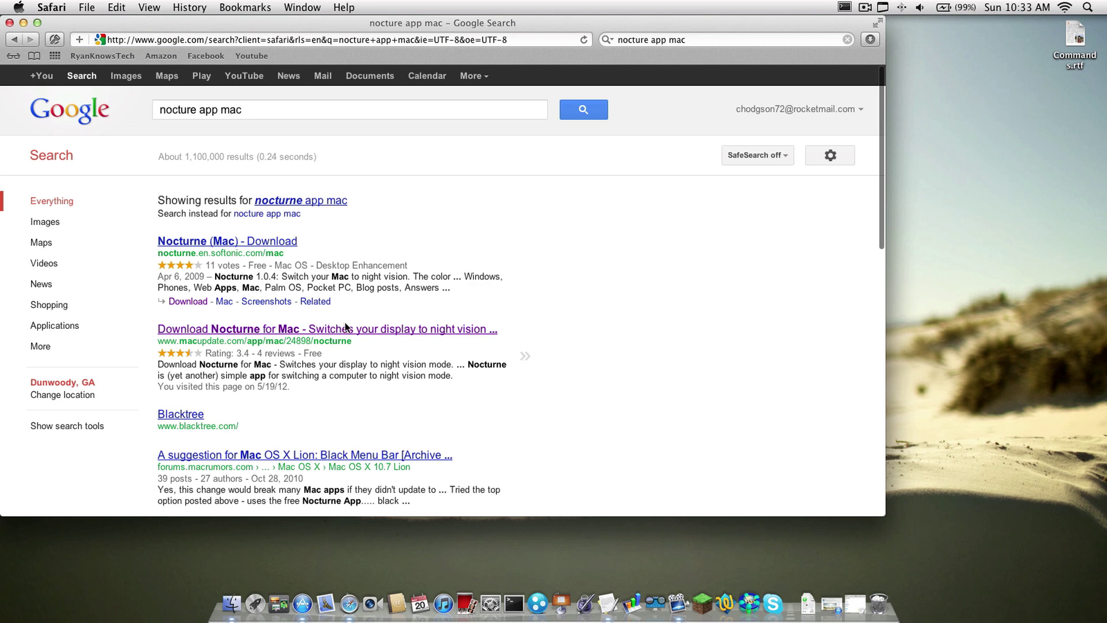
pyautogui.click(441, 333)
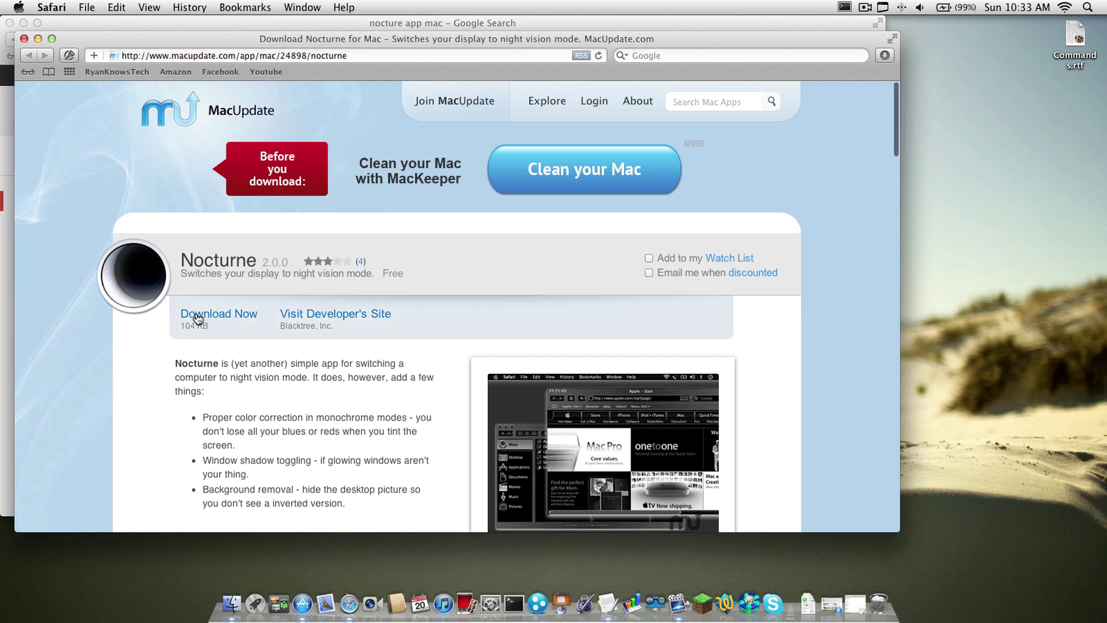
pyautogui.click(23, 39)
# Close the search window, launch Nocturne from Finder's Applications folder, and open its menu-bar menu
pyautogui.click(10, 23)
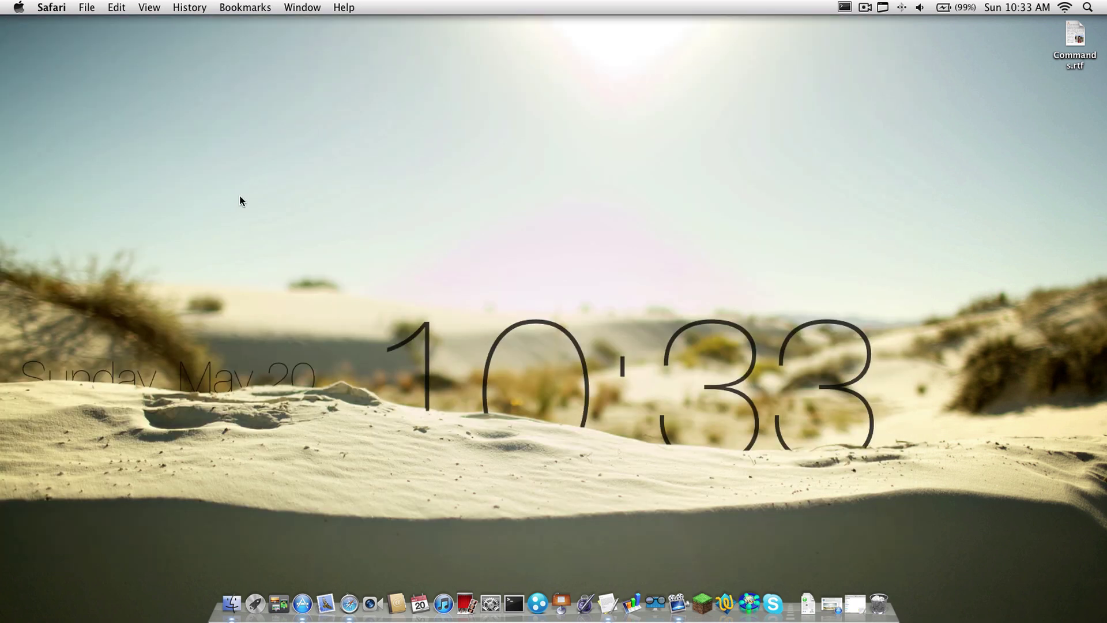
pyautogui.click(231, 603)
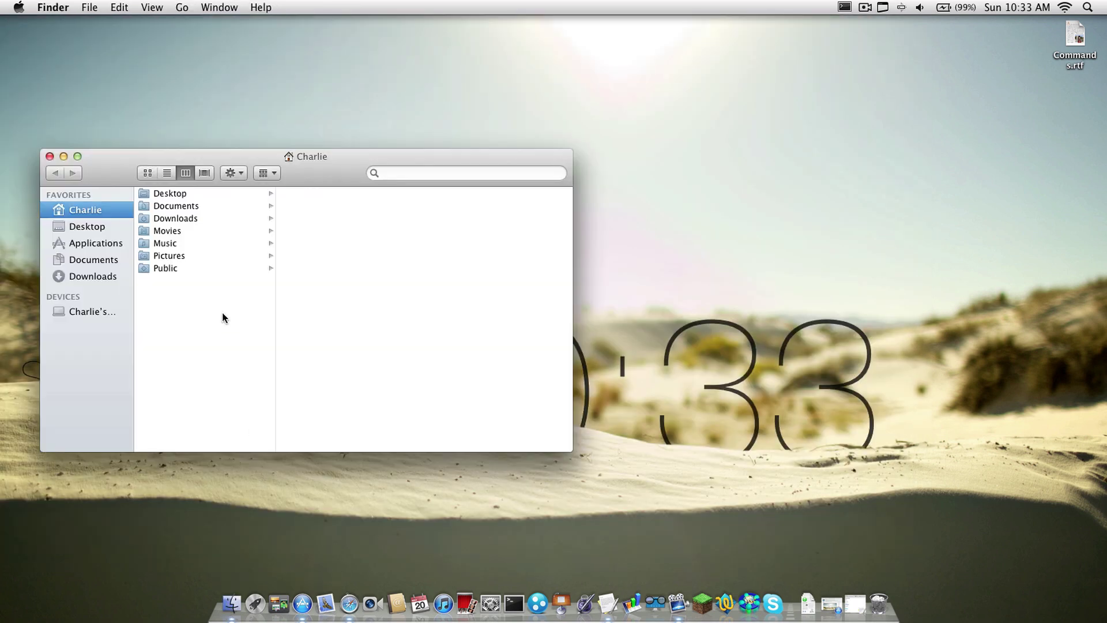
pyautogui.click(96, 243)
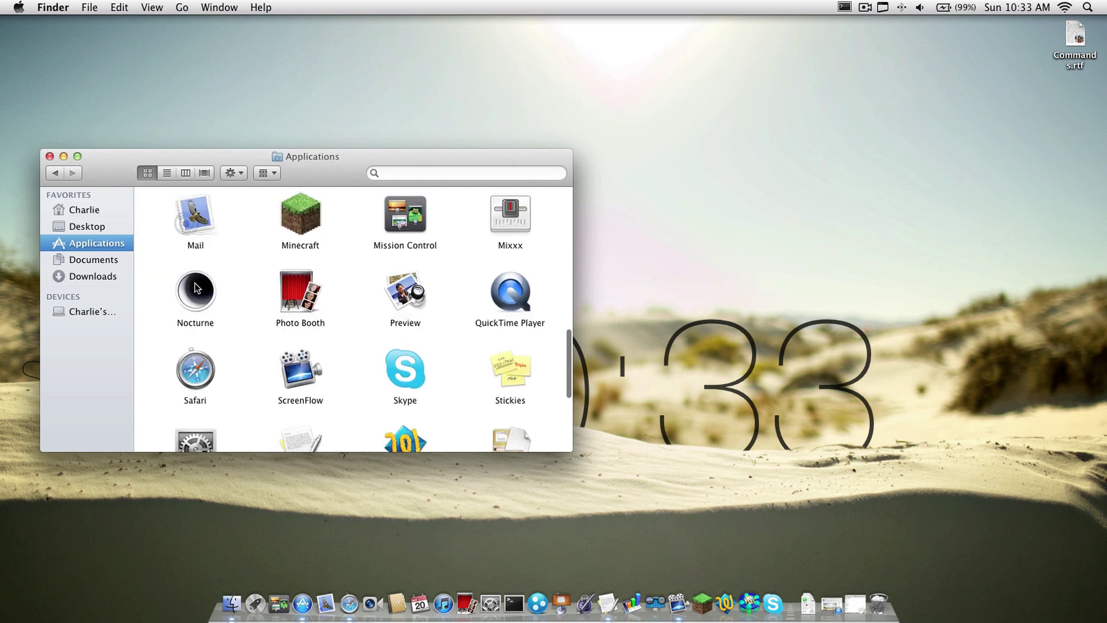
pyautogui.click(196, 287)
pyautogui.doubleClick(196, 287)
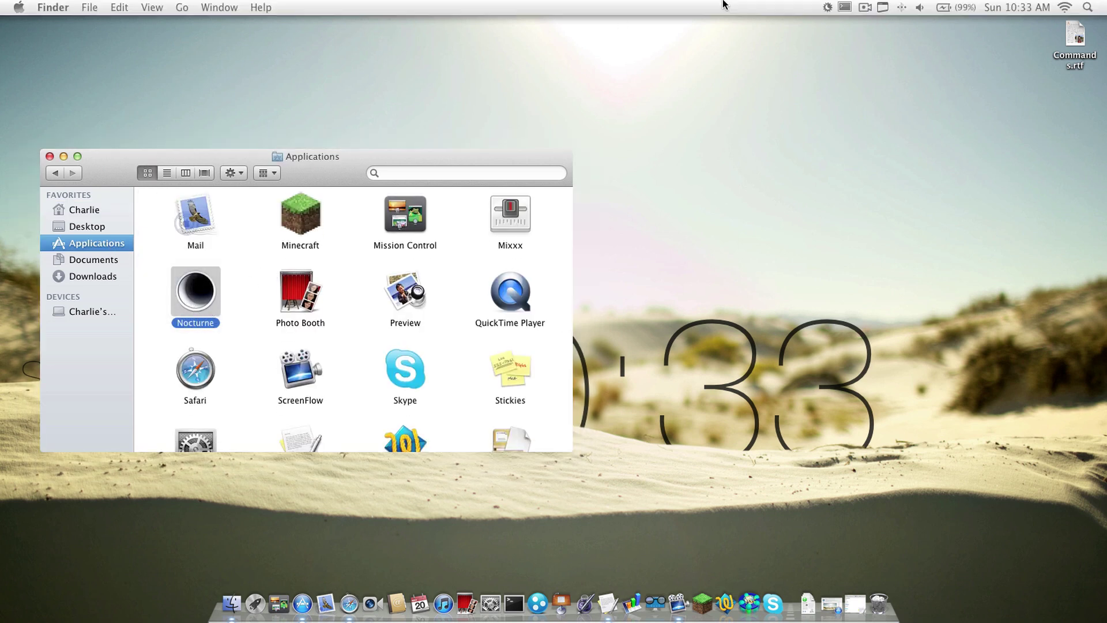
pyautogui.click(828, 7)
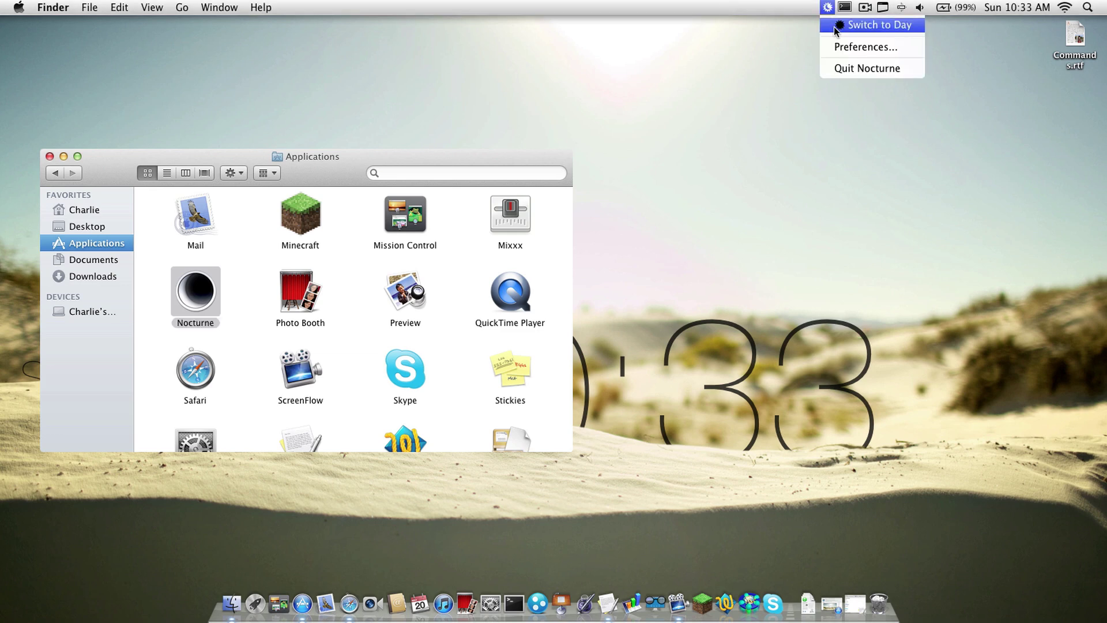
# In Nocturne preferences, try Invert screen, Hide desktop and Monochrome, and disable Dim when inactive
pyautogui.click(840, 46)
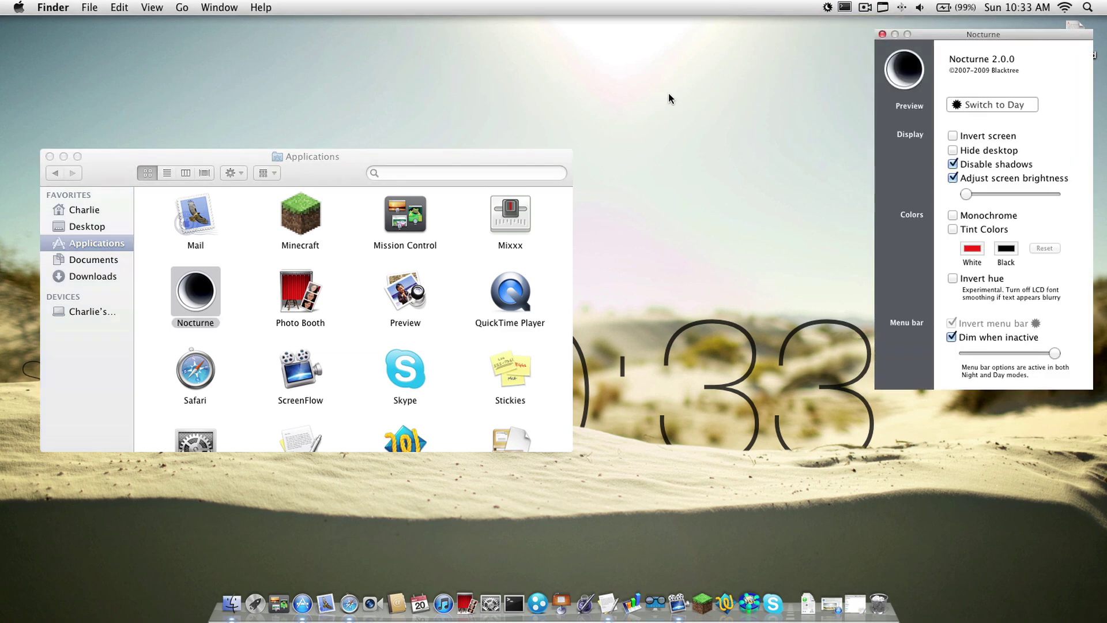
pyautogui.moveTo(928, 34); pyautogui.dragTo(739, 115)
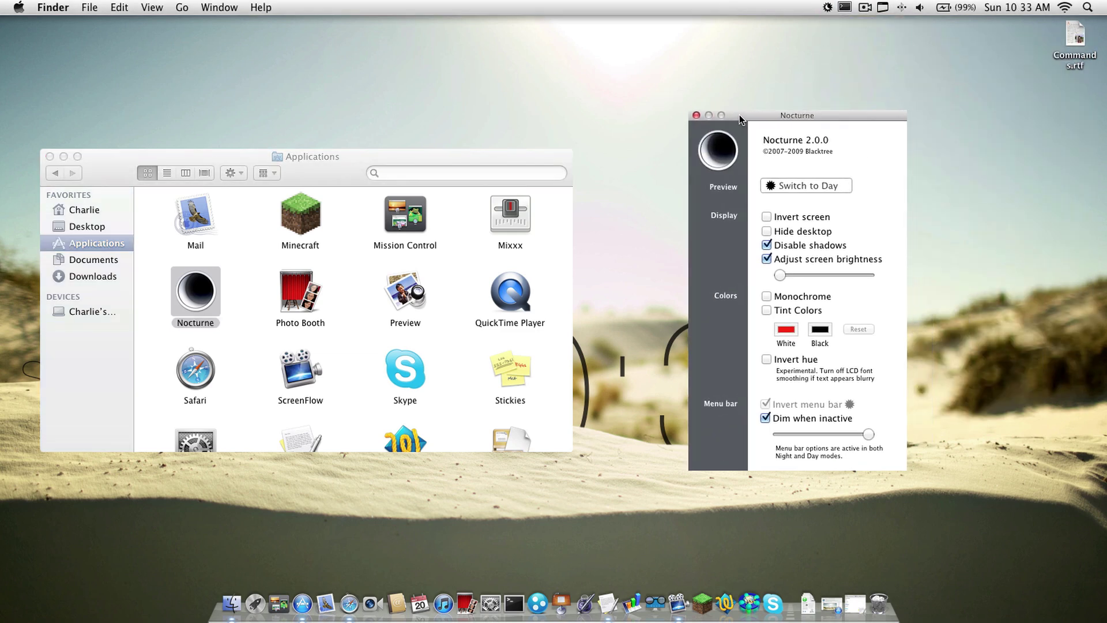
pyautogui.click(785, 217)
pyautogui.click(782, 230)
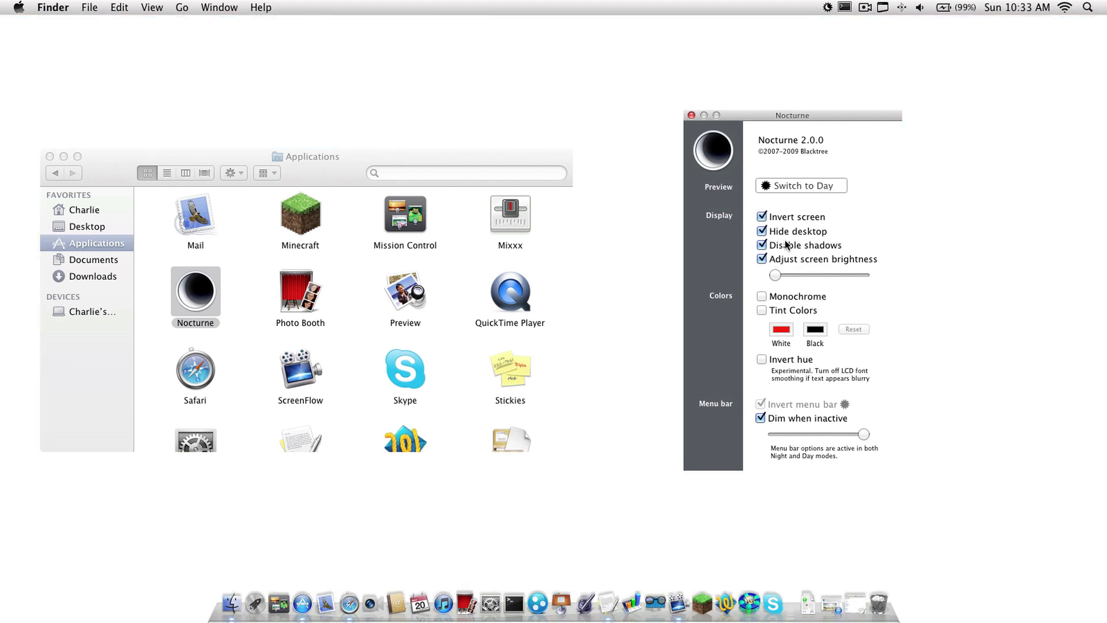
pyautogui.click(770, 298)
pyautogui.click(785, 420)
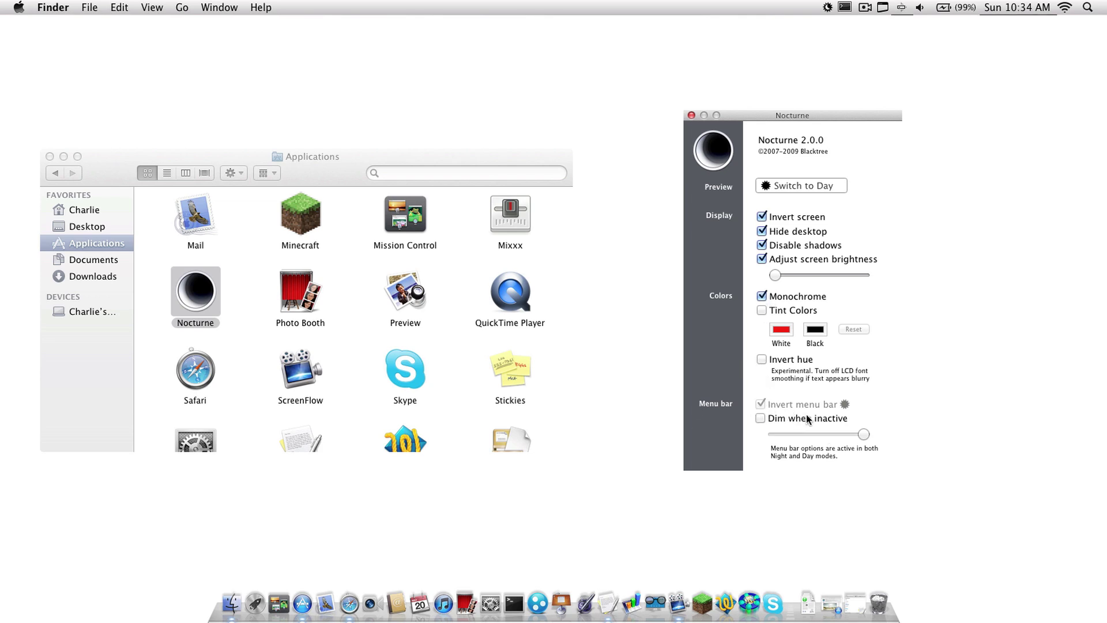
# Turn off inversion, hidden desktop, shadows, brightness and monochrome, switch to Day, and invert the menu bar
pyautogui.moveTo(349, 183); pyautogui.dragTo(394, 159)
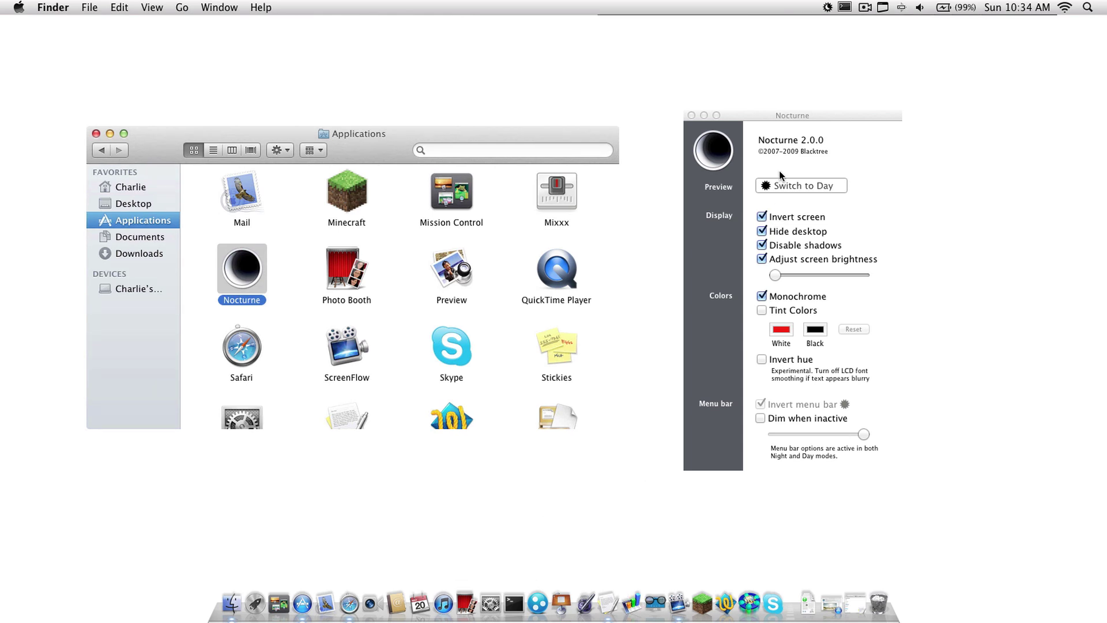
pyautogui.click(759, 119)
pyautogui.moveTo(756, 116); pyautogui.dragTo(740, 109)
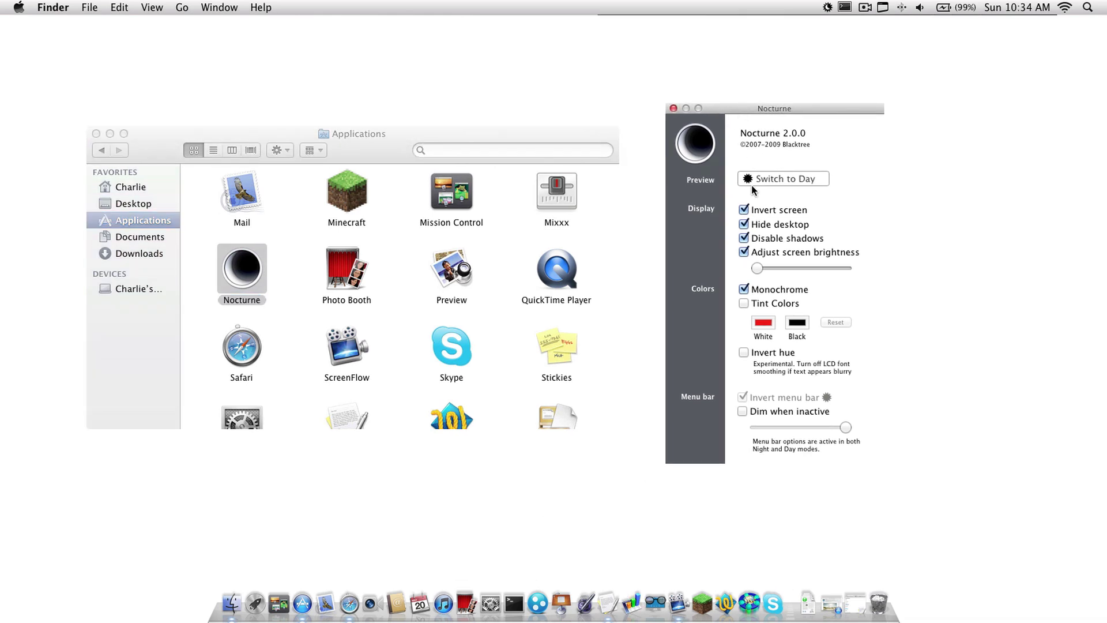
pyautogui.click(754, 215)
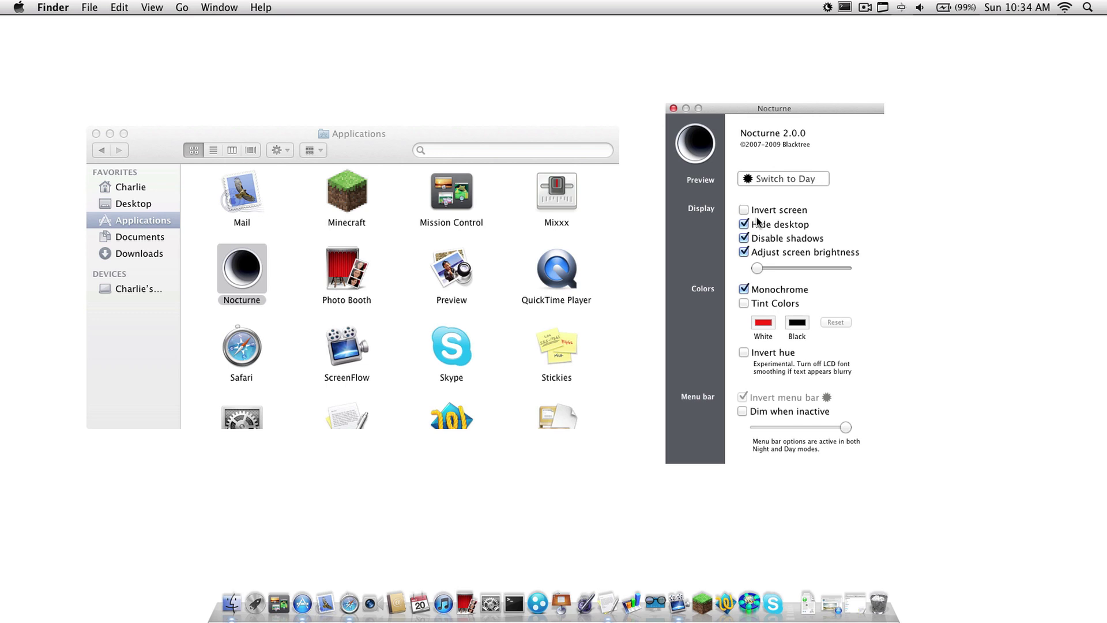
pyautogui.click(745, 225)
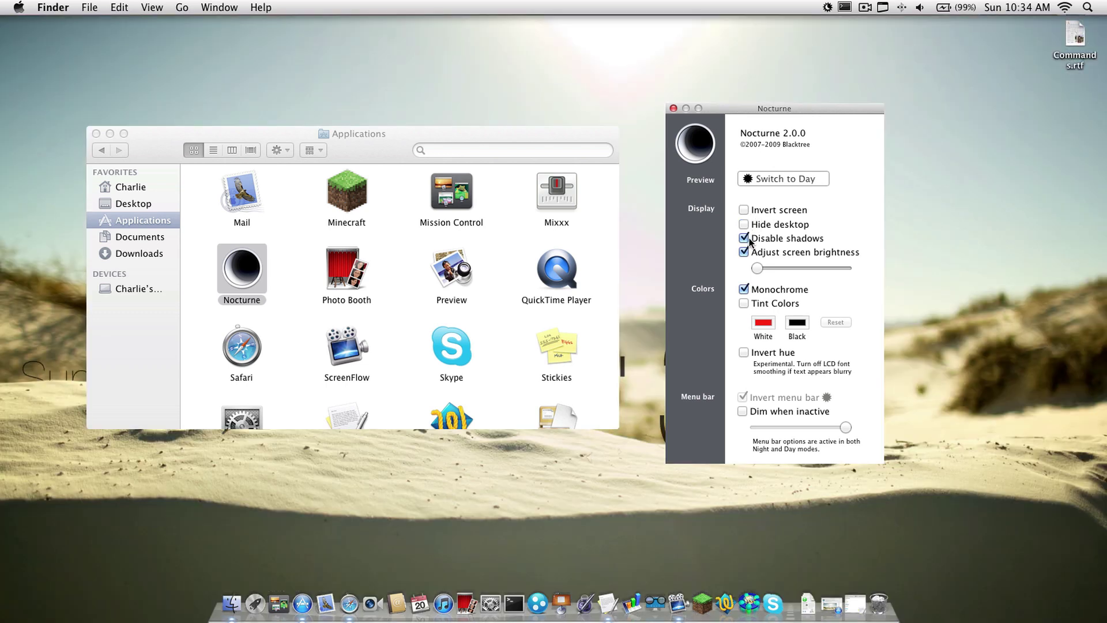
pyautogui.click(748, 238)
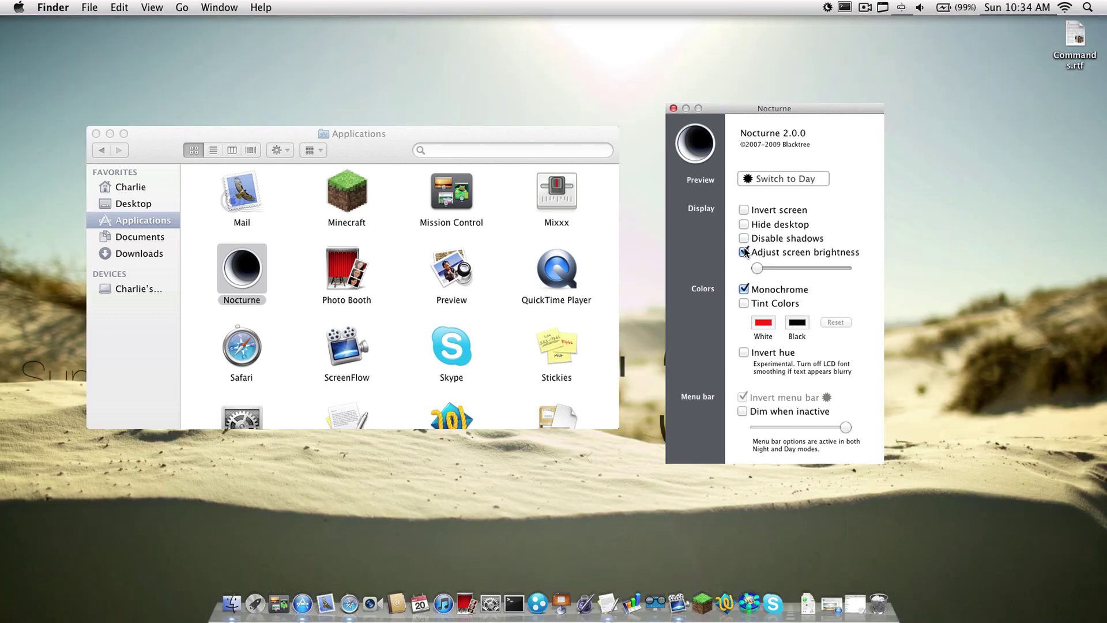
pyautogui.click(744, 252)
pyautogui.click(745, 290)
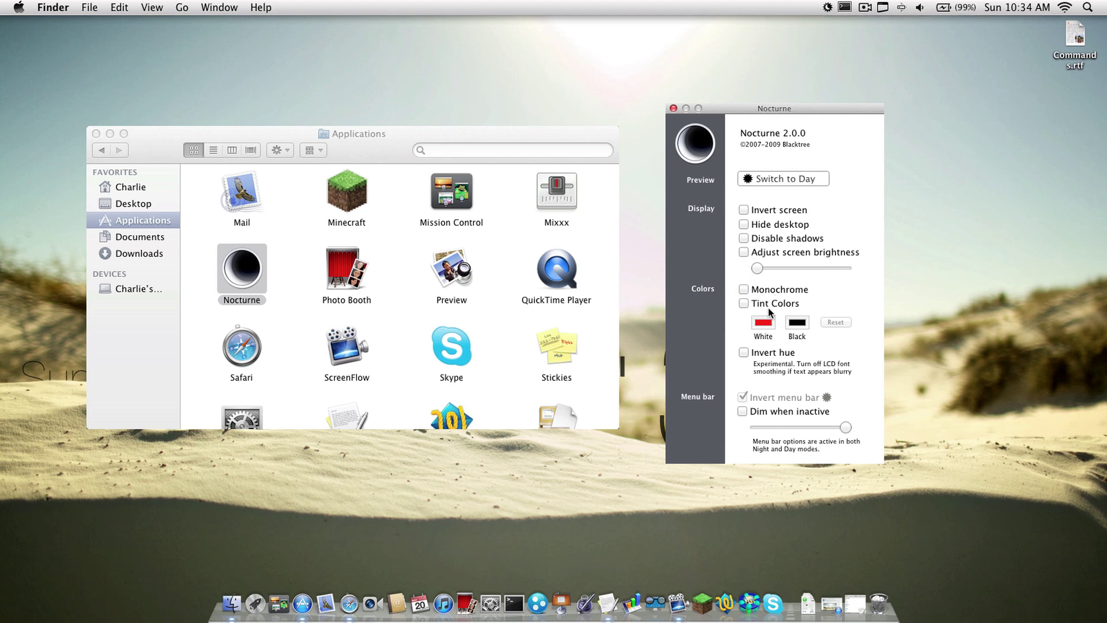
pyautogui.click(784, 179)
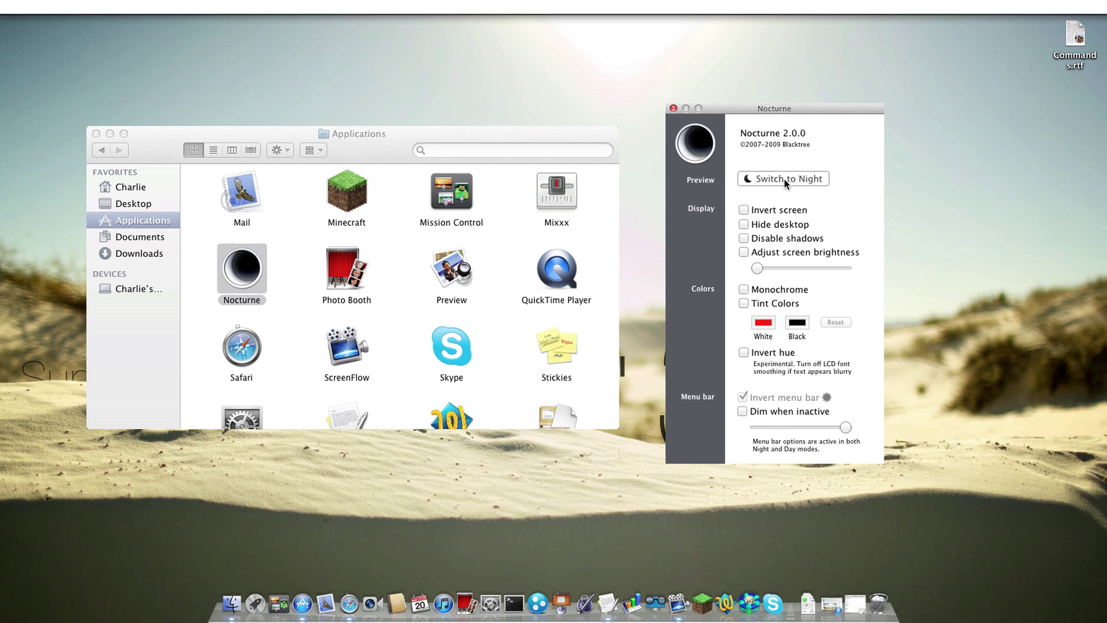
pyautogui.click(781, 398)
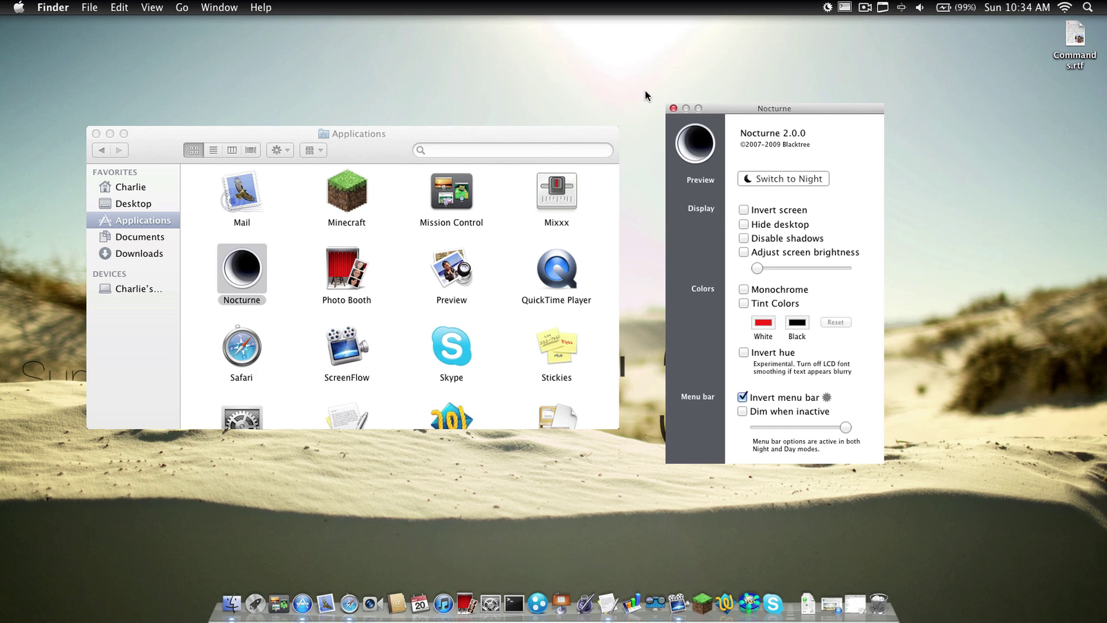
# Close the Nocturne preferences and the Applications window
pyautogui.click(673, 107)
pyautogui.moveTo(370, 134); pyautogui.dragTo(663, 127)
pyautogui.click(390, 127)
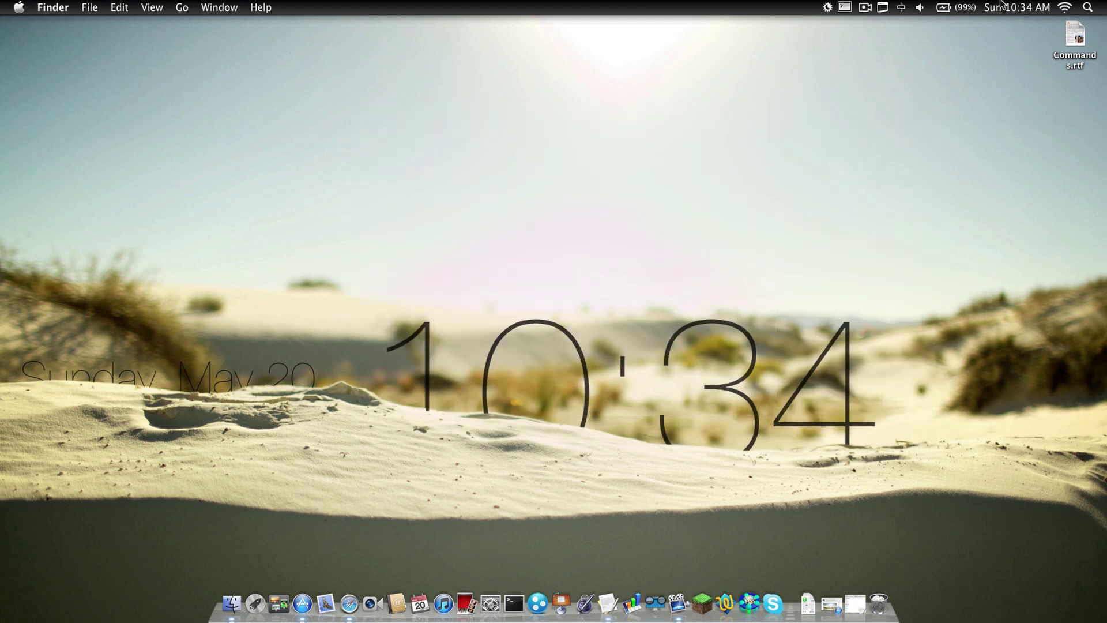
# Remove the time display from the black menu bar
pyautogui.click(1023, 7)
pyautogui.moveTo(960, 7)
pyautogui.click(1041, 75)
pyautogui.moveTo(1051, 7); pyautogui.dragTo(1030, 92)
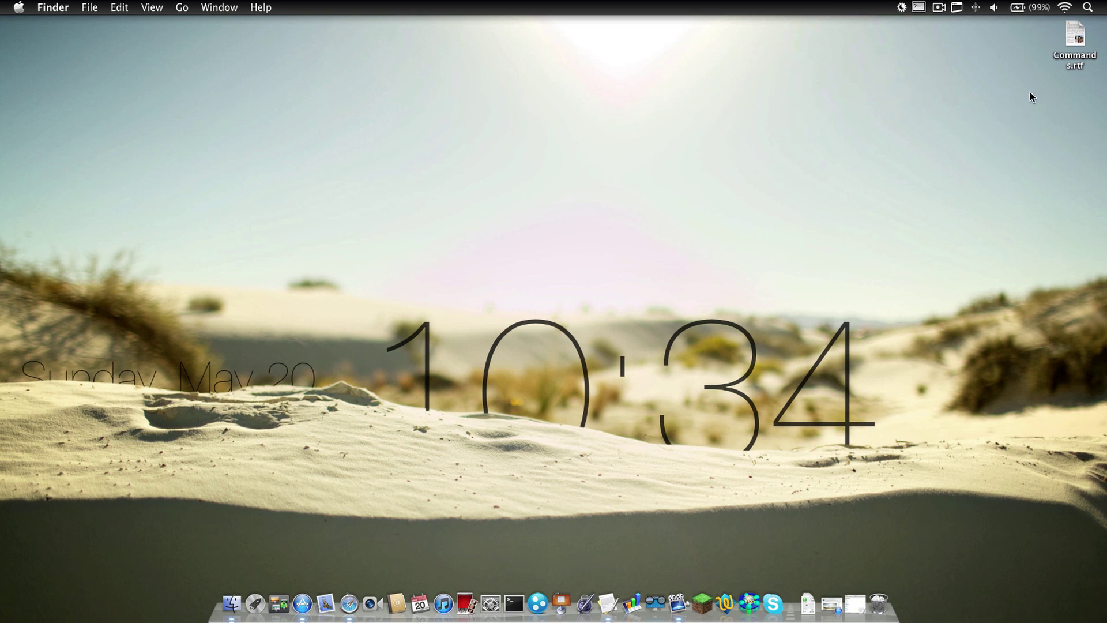